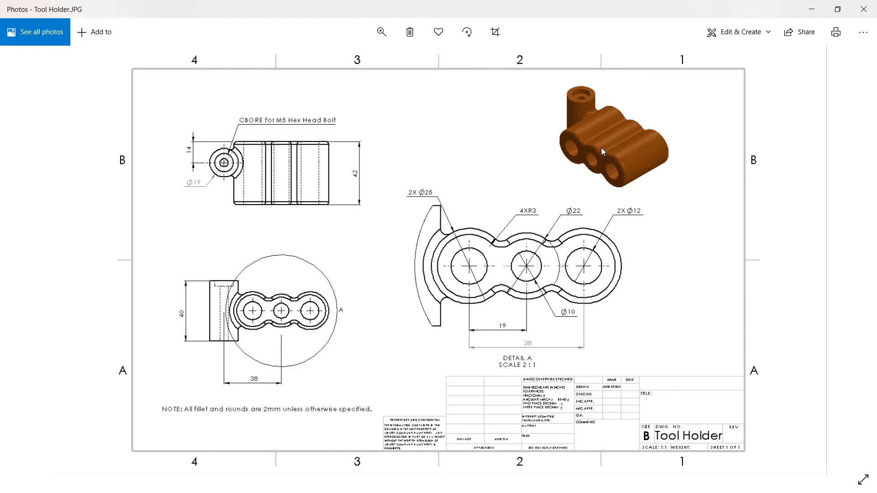
# Step: Put away the Tool Holder reference drawing, switch to SOLIDWORKS and create a new part document
pyautogui.click(809, 9)
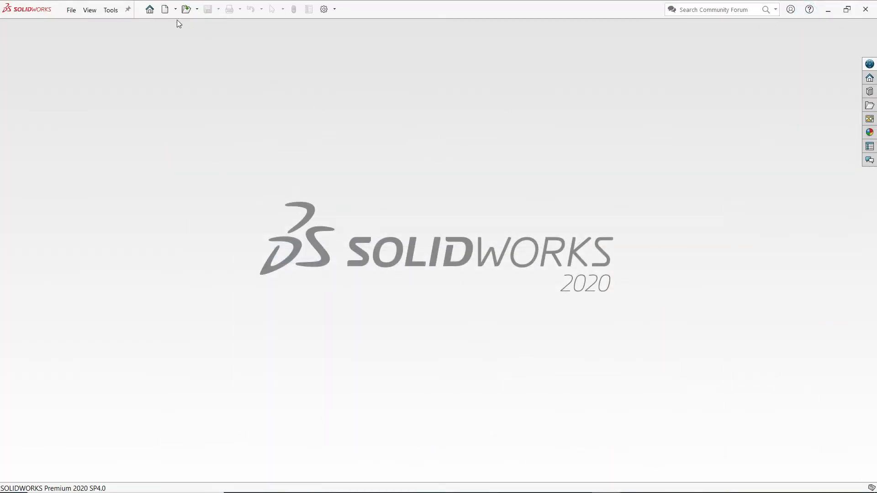
pyautogui.click(164, 12)
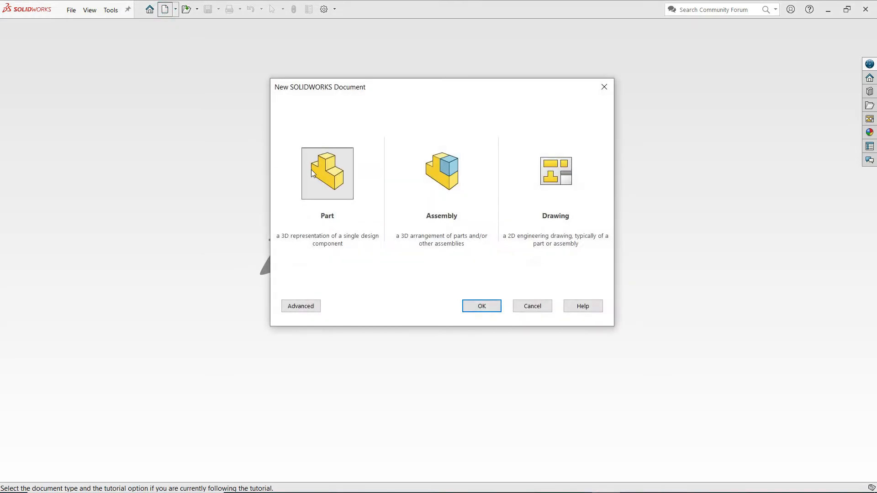
pyautogui.click(478, 307)
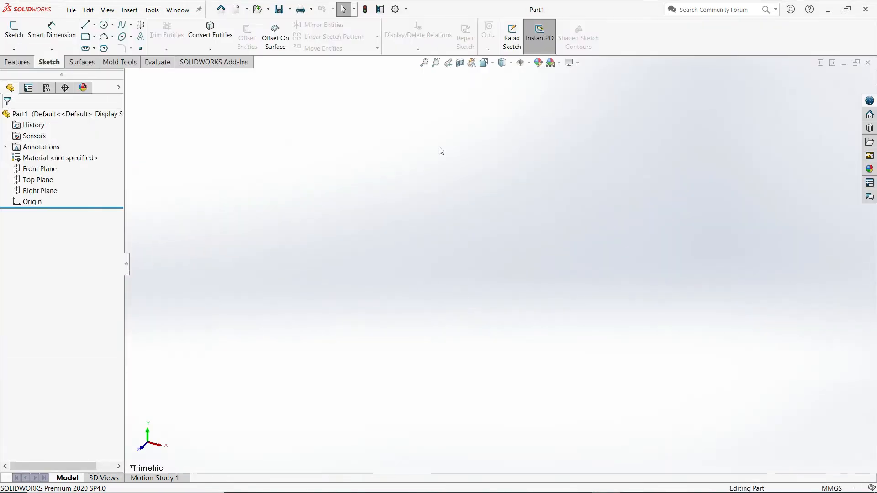
# Step: Set the document's drafting standard to ANSI and the length unit's decimals to None
pyautogui.click(395, 9)
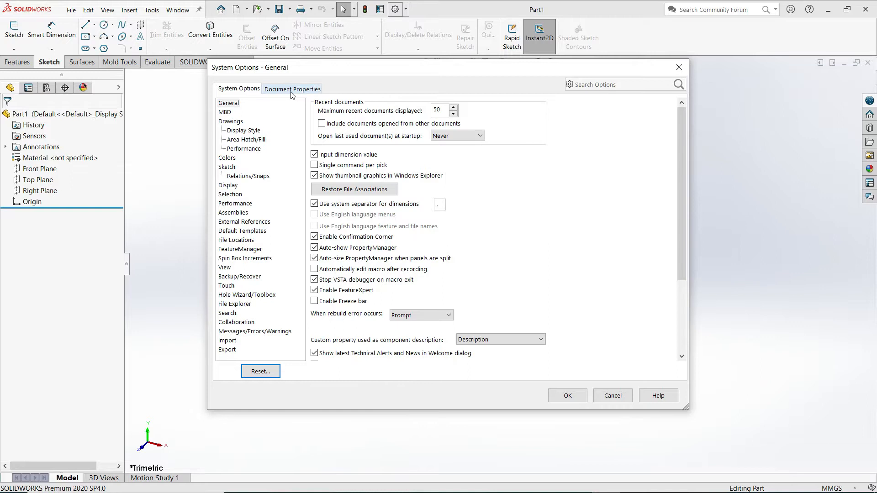
pyautogui.click(292, 90)
pyautogui.click(529, 112)
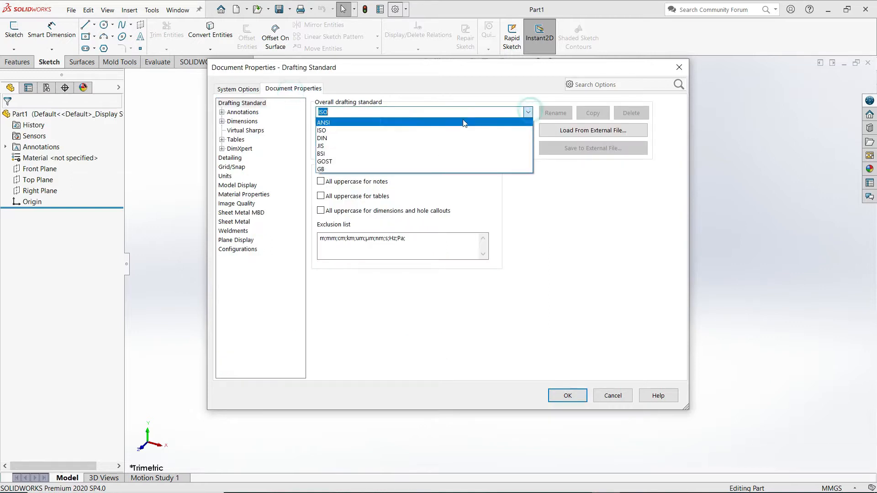
pyautogui.click(376, 119)
pyautogui.click(223, 177)
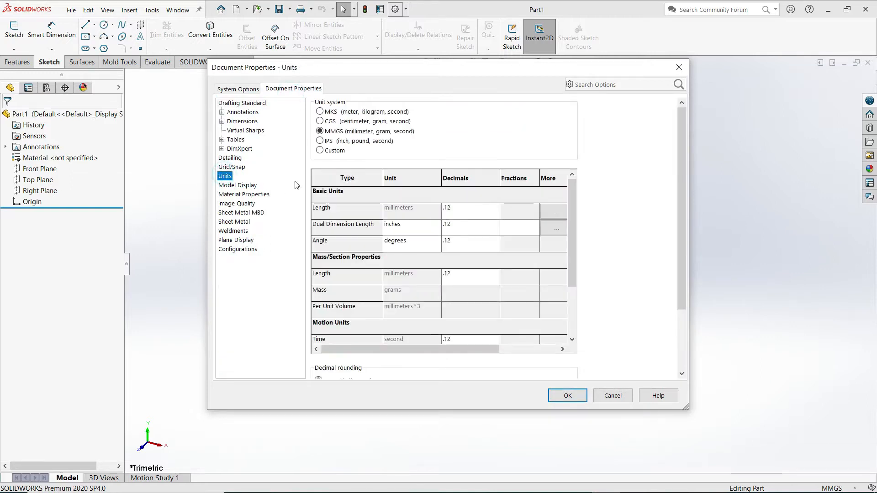
pyautogui.click(496, 208)
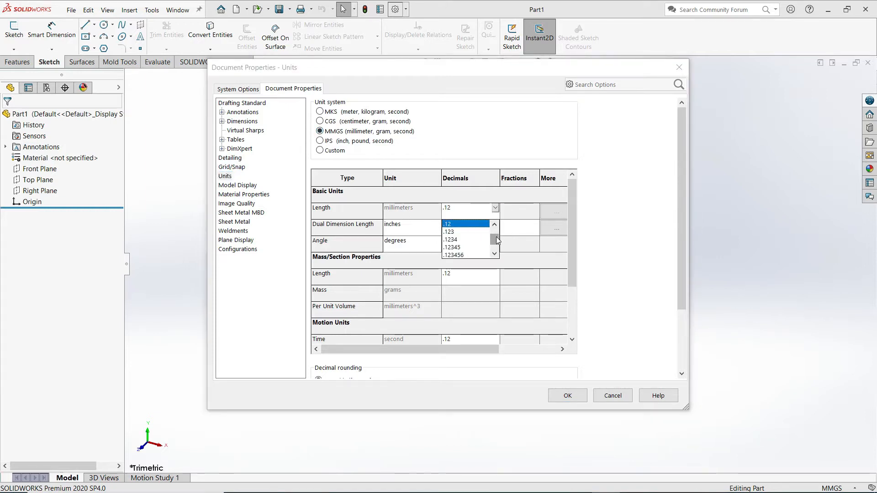
pyautogui.scroll(1, 498, 231)
pyautogui.click(451, 224)
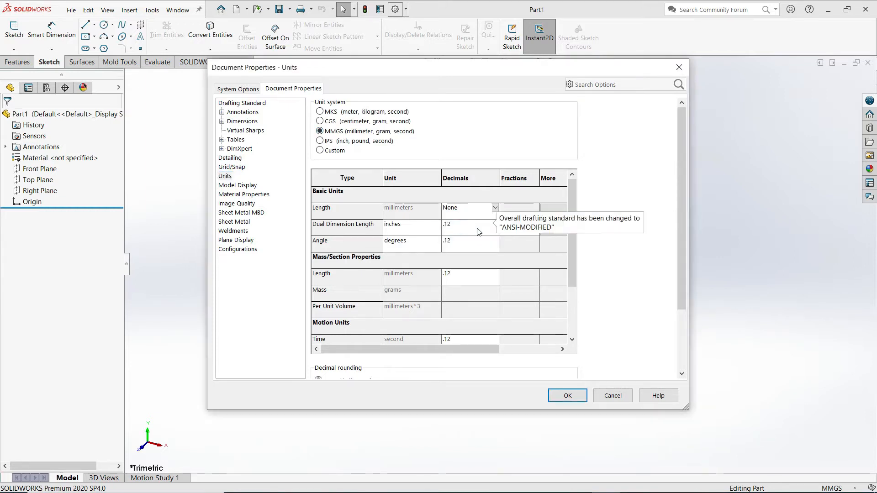
pyautogui.click(570, 396)
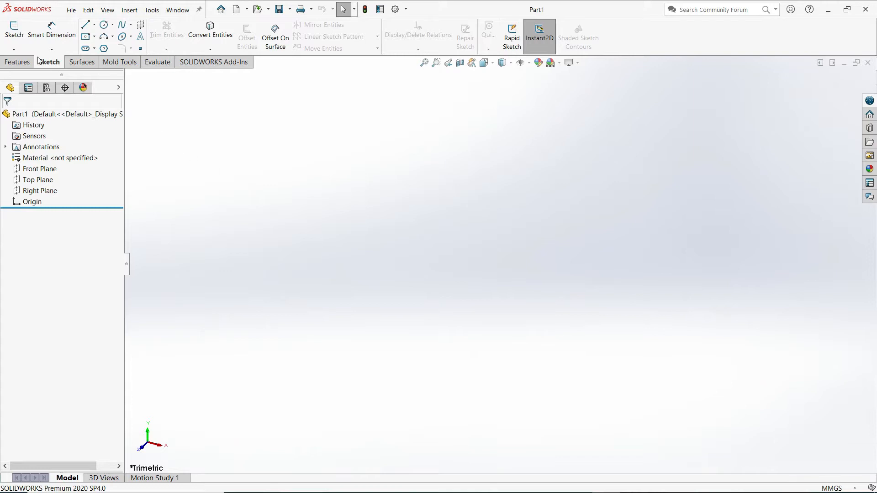
# Step: Open a sketch on the Front Plane and draw a vertical centerline upward from the origin
pyautogui.click(13, 32)
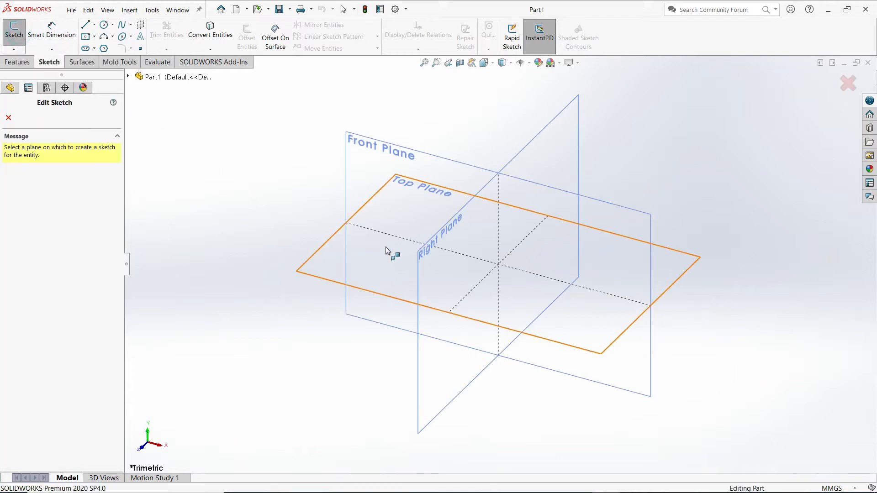
pyautogui.click(359, 167)
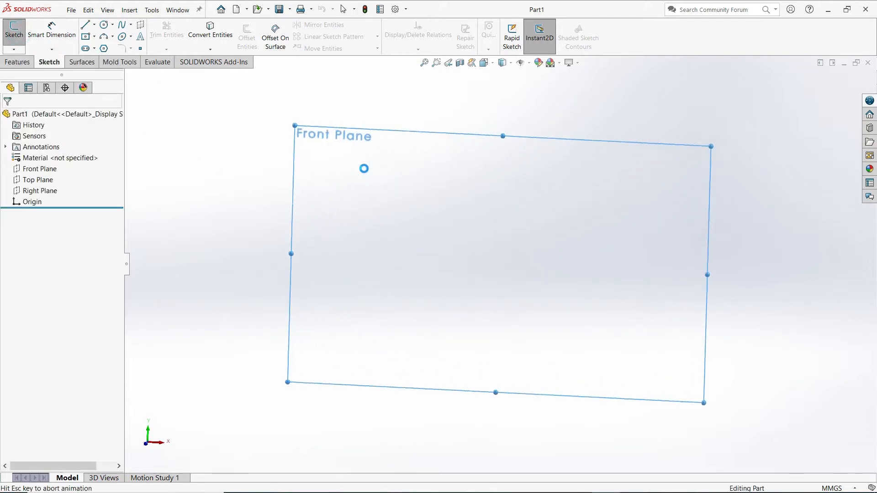
pyautogui.click(94, 25)
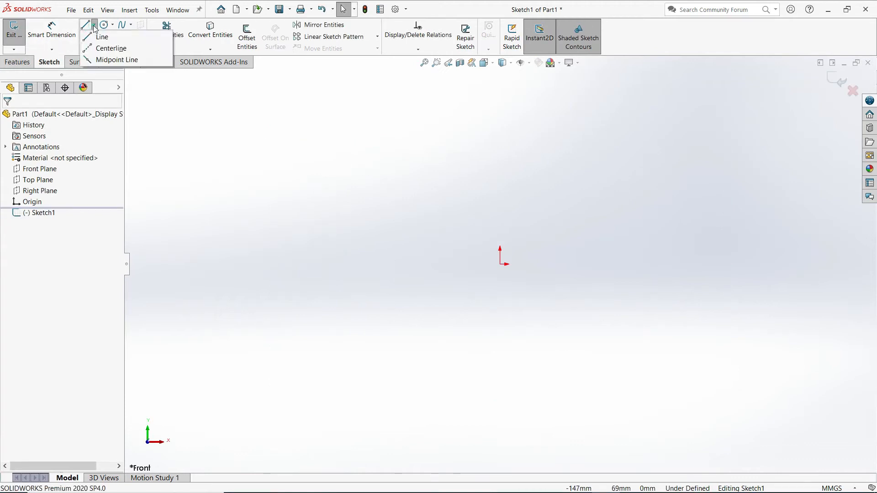
pyautogui.click(98, 47)
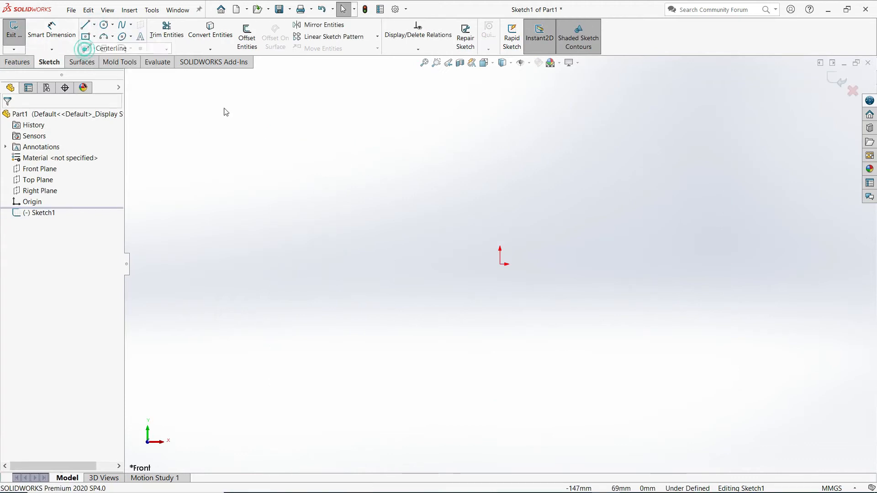
pyautogui.click(500, 264)
pyautogui.click(501, 139)
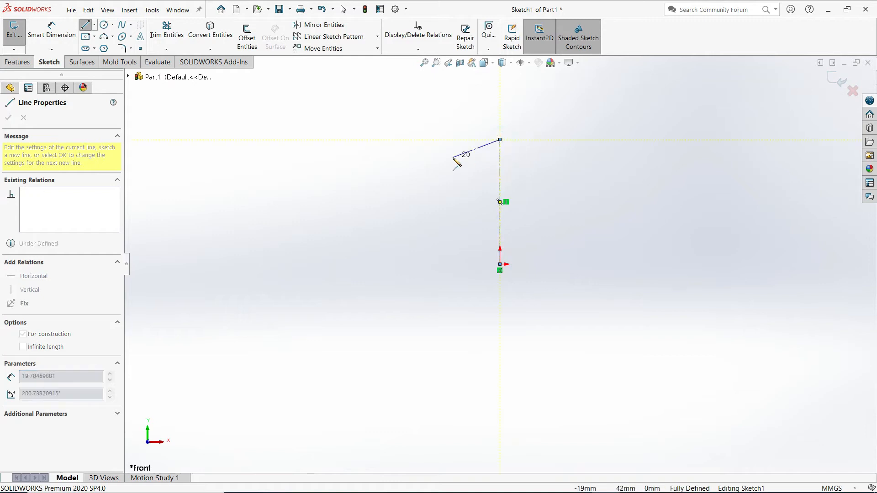
pyautogui.rightClick(454, 158)
pyautogui.click(472, 165)
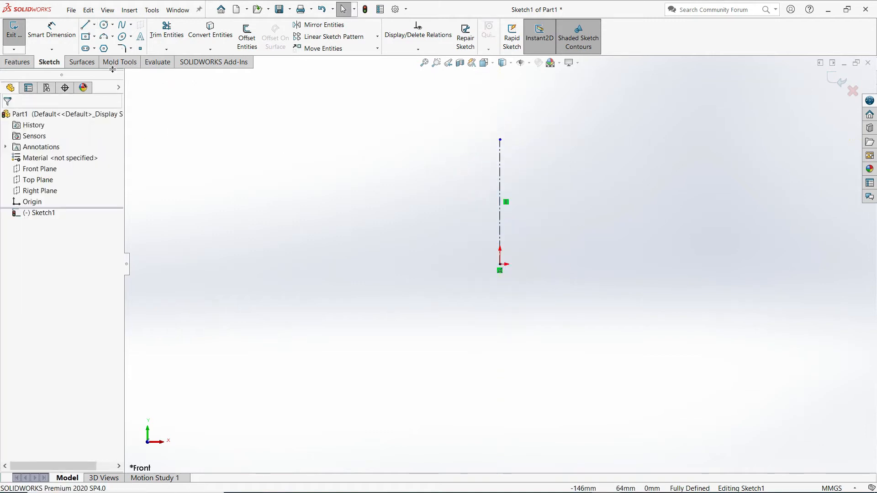
# Step: Draw a horizontal midpoint line about 142 mm long centred on the origin and make it construction geometry
pyautogui.click(94, 25)
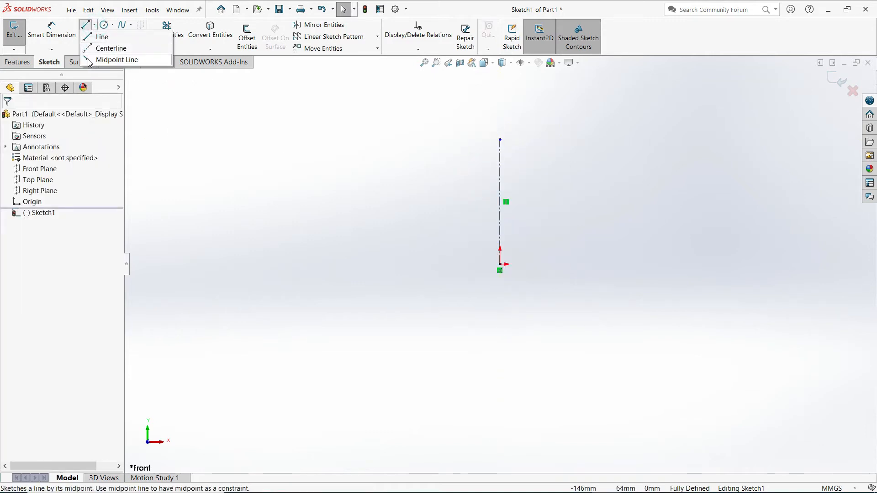
pyautogui.click(117, 60)
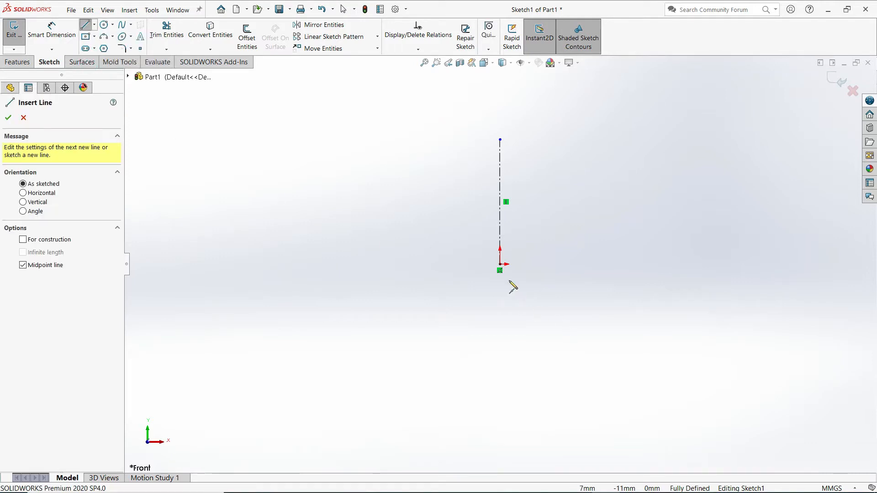
pyautogui.click(500, 264)
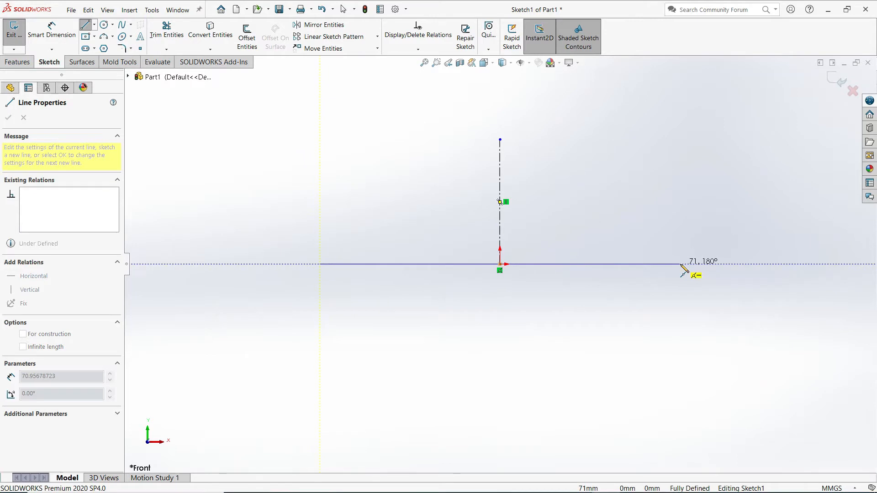
pyautogui.click(681, 264)
pyautogui.rightClick(601, 182)
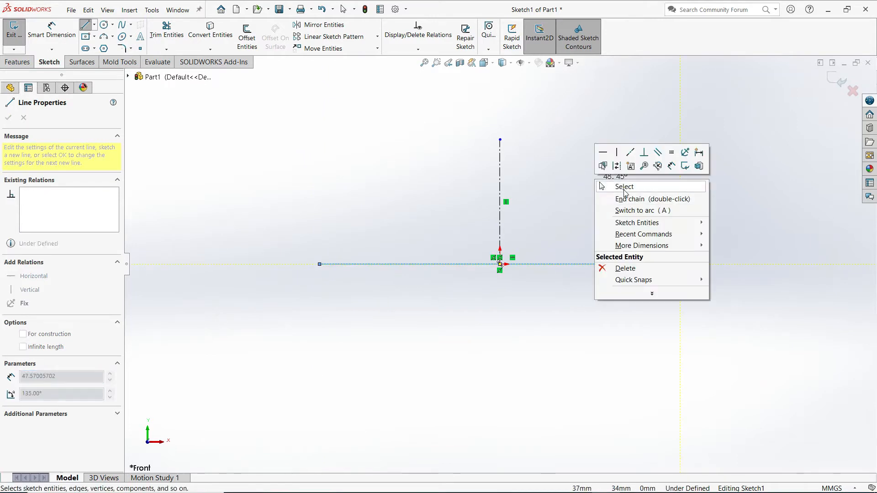
pyautogui.click(624, 189)
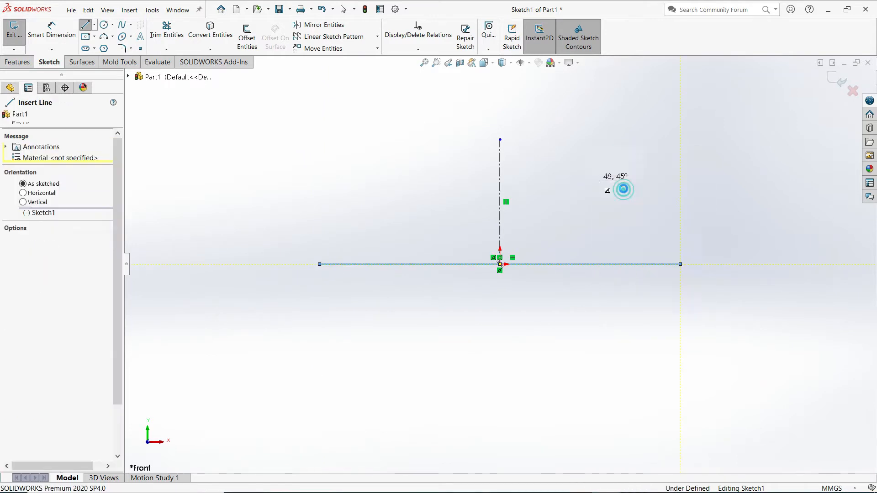
pyautogui.click(400, 264)
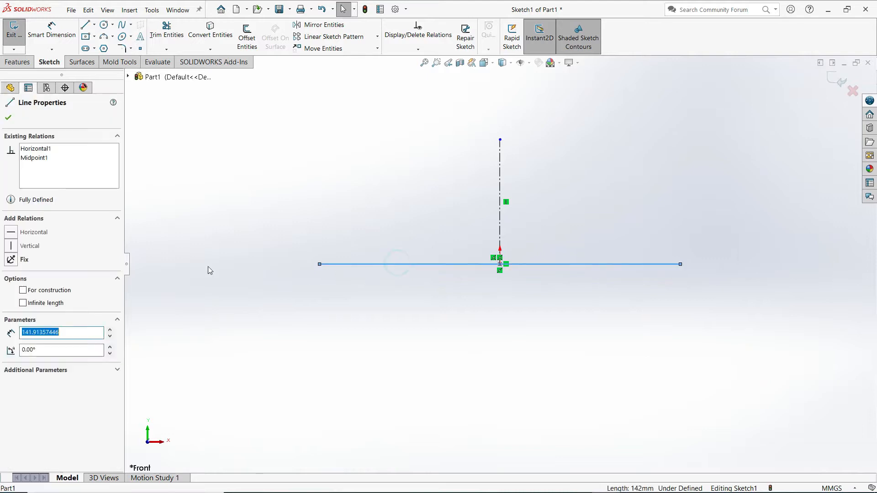
pyautogui.click(24, 290)
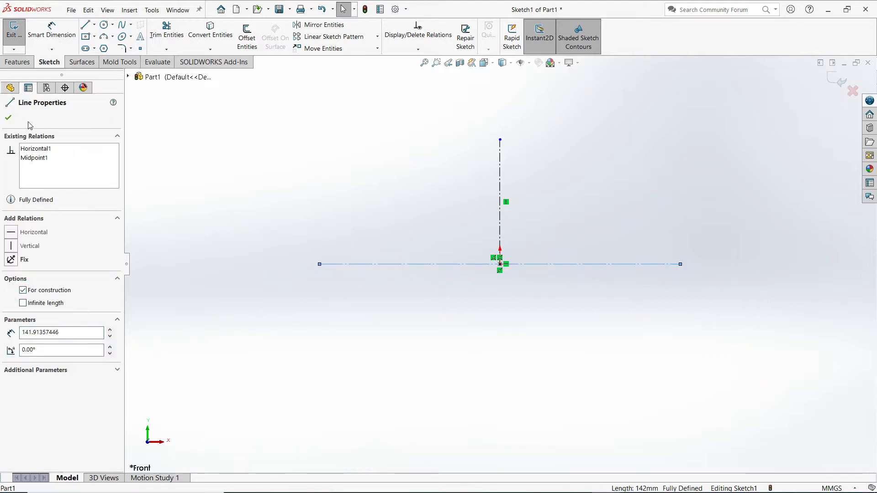
pyautogui.click(9, 118)
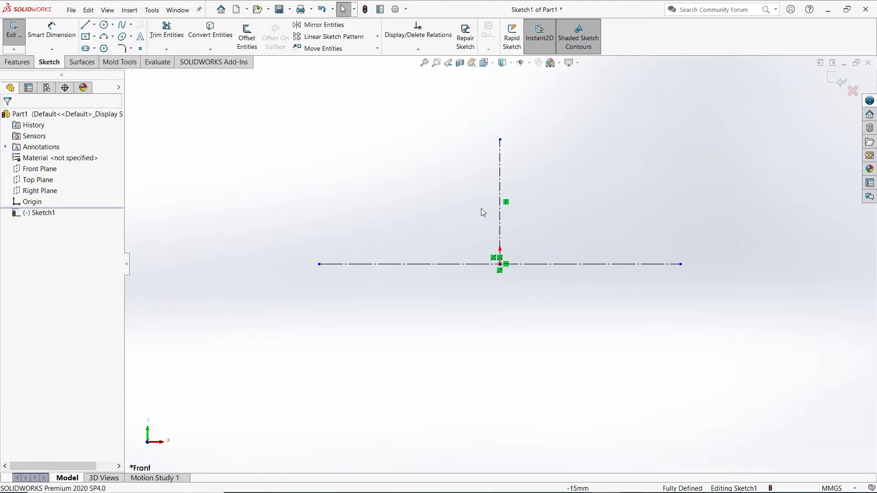
# Step: Sketch two concentric circles centred on the origin, the inner one with a radius of about 14 mm
pyautogui.click(104, 24)
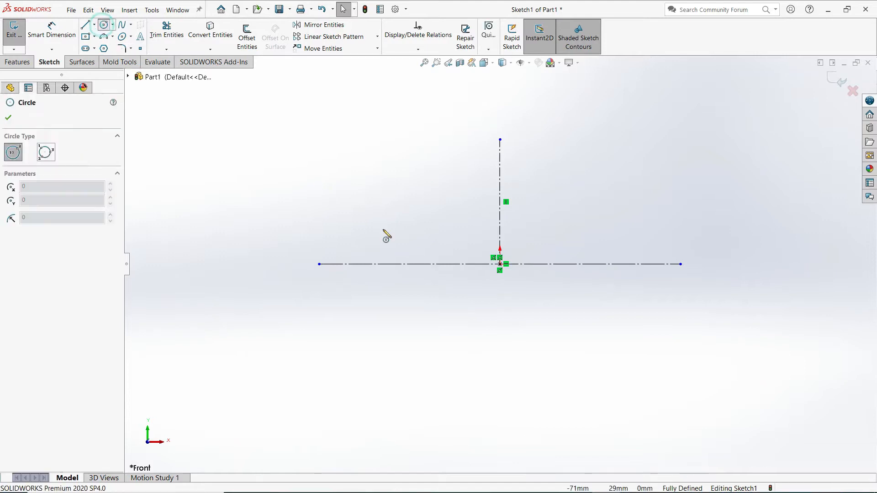
pyautogui.click(500, 264)
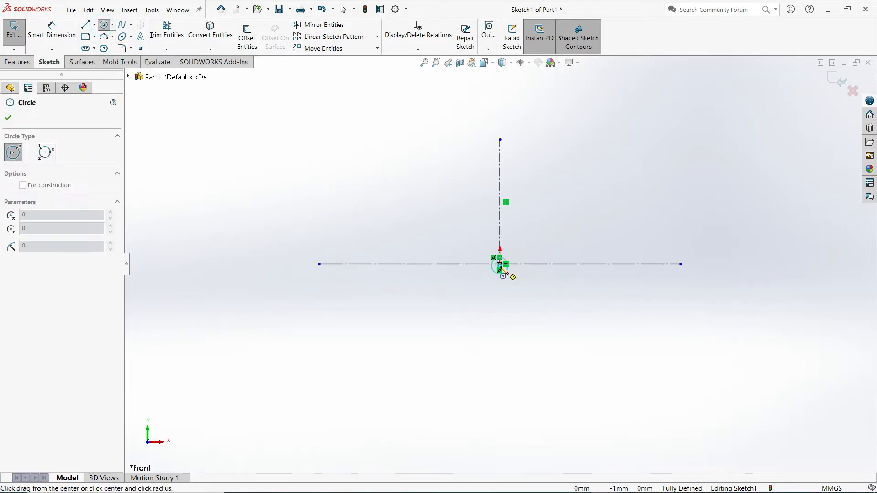
pyautogui.click(540, 306)
pyautogui.click(500, 264)
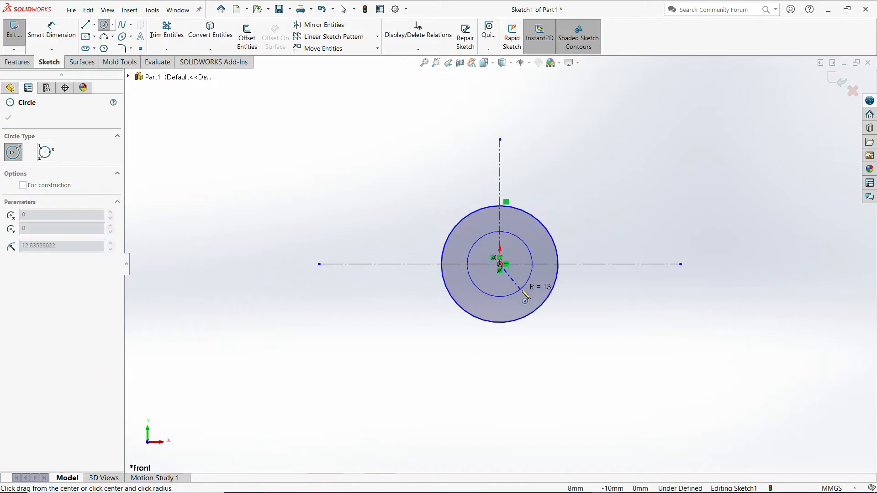
pyautogui.click(526, 297)
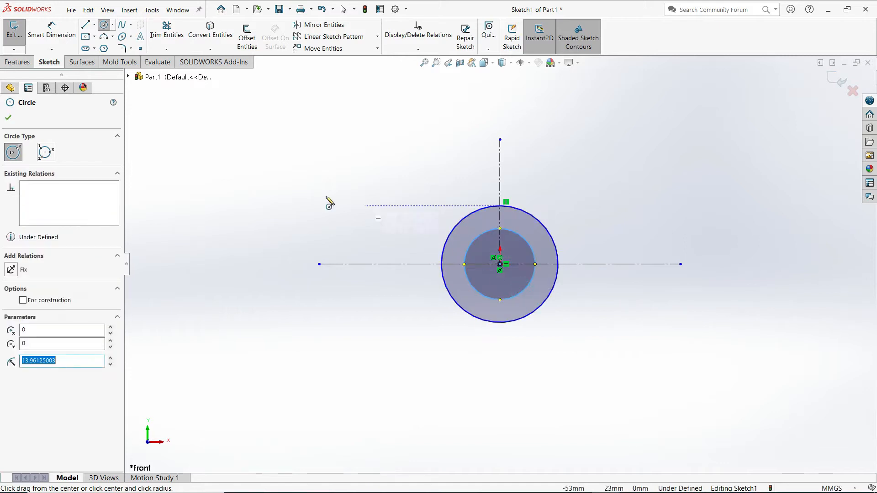
pyautogui.click(105, 25)
# Step: Turn on Dynamic Mirror about the vertical centerline
pyautogui.click(152, 10)
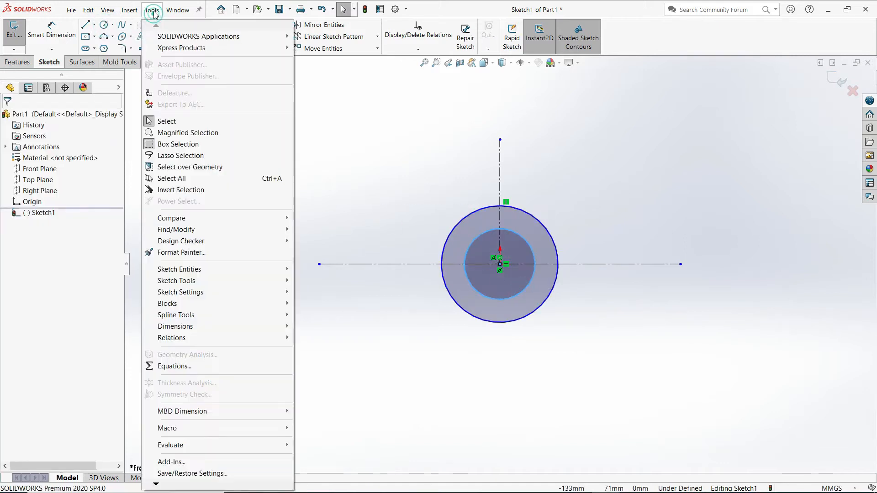
pyautogui.moveTo(190, 283)
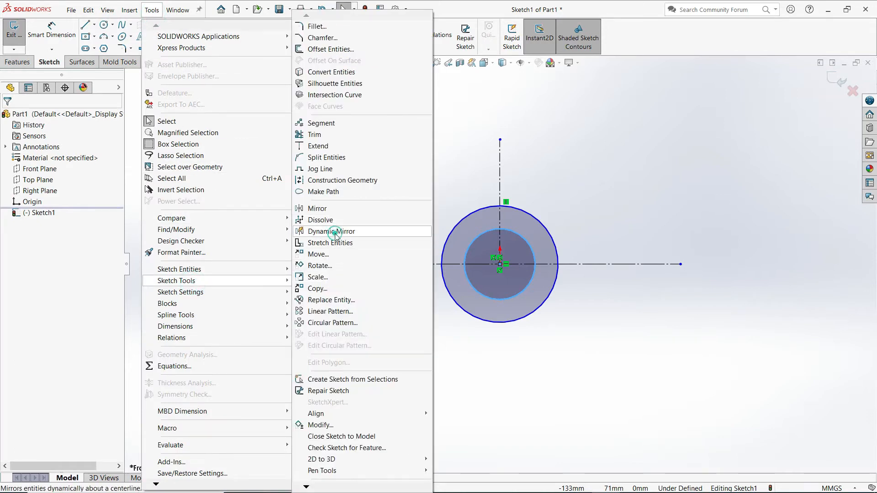
pyautogui.click(335, 232)
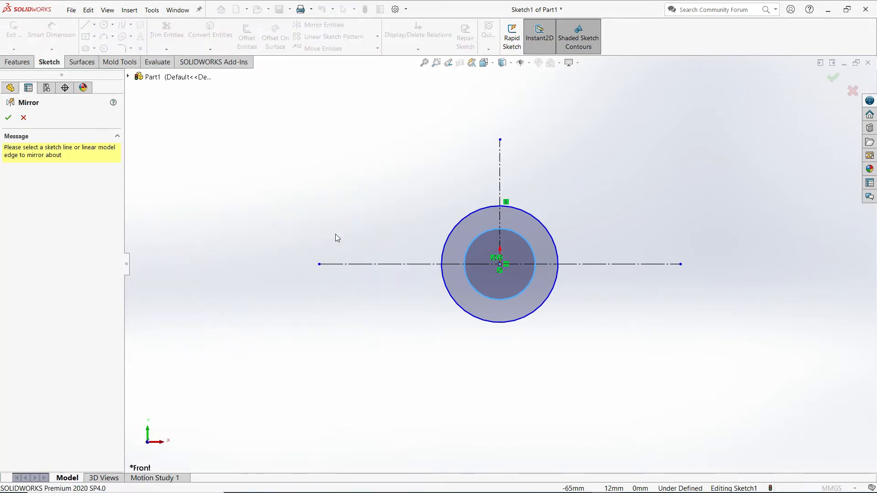
pyautogui.click(500, 173)
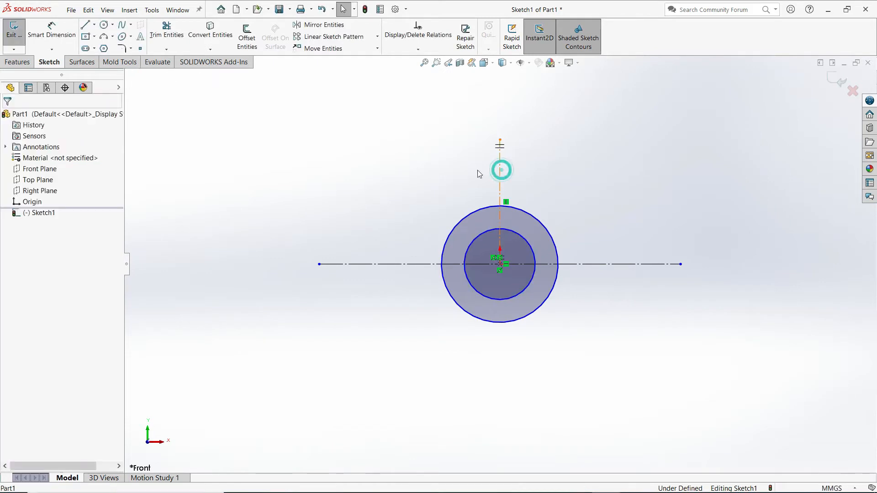
# Step: Sketch two concentric circles of about 32 mm and 21 mm radius at the horizontal centerline's left endpoint, mirrored to the right
pyautogui.click(103, 24)
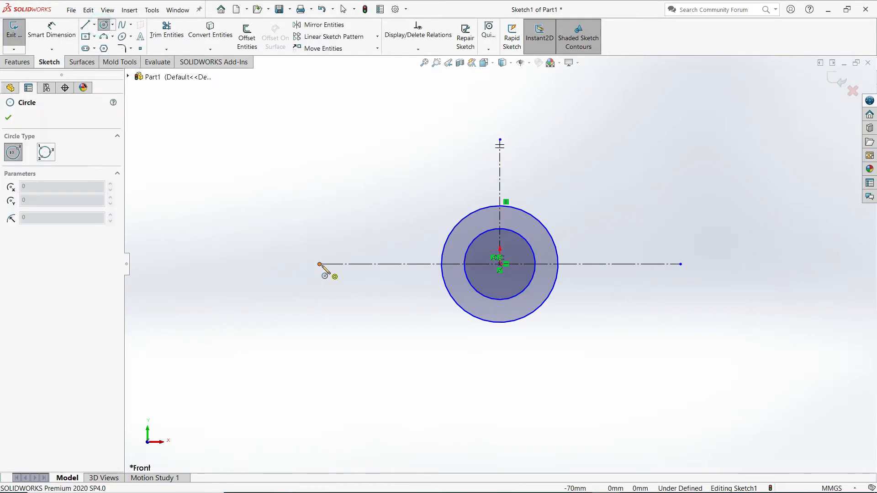
pyautogui.click(319, 264)
pyautogui.click(367, 330)
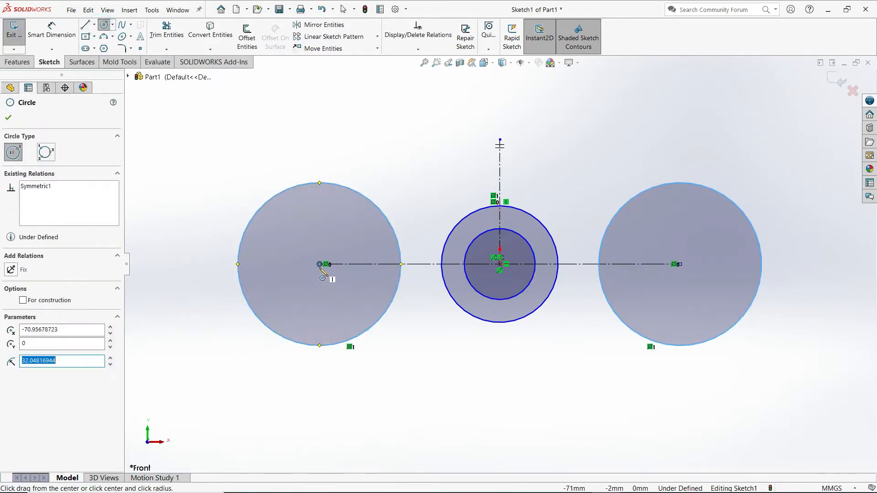
pyautogui.click(319, 264)
pyautogui.click(359, 302)
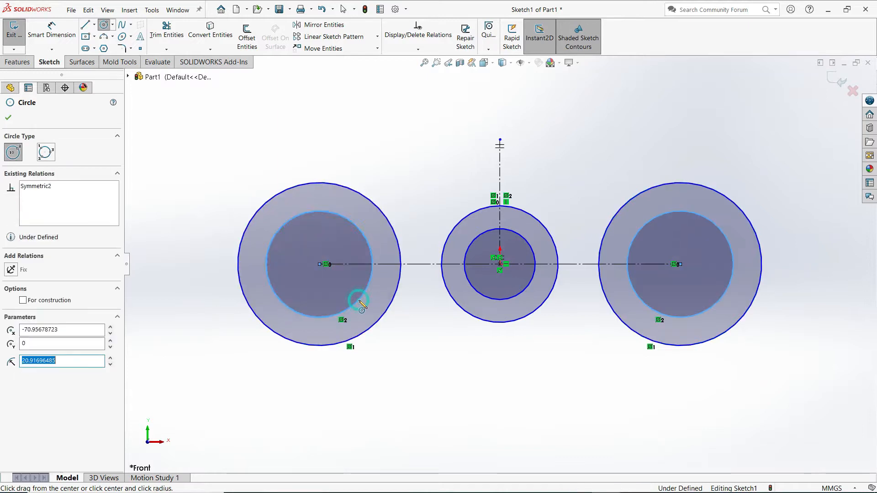
# Step: Dimension the horizontal distance between the left circles' centre and the origin to 19 mm
pyautogui.click(51, 36)
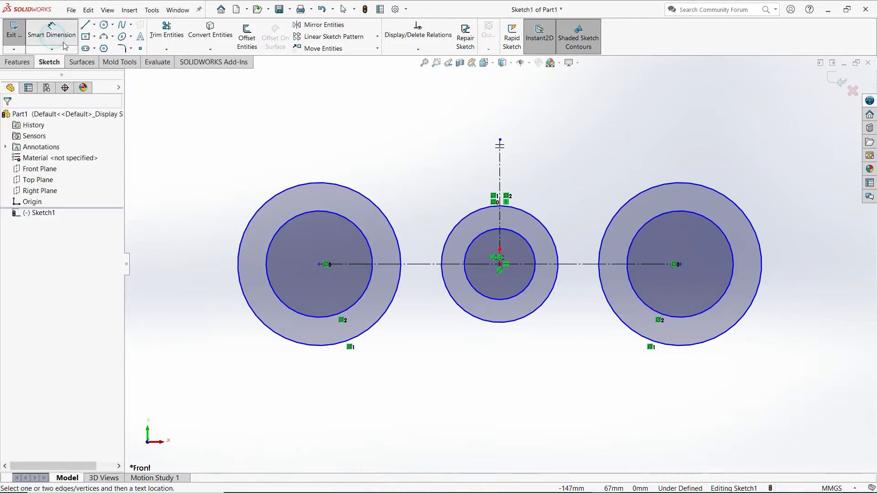
pyautogui.click(319, 264)
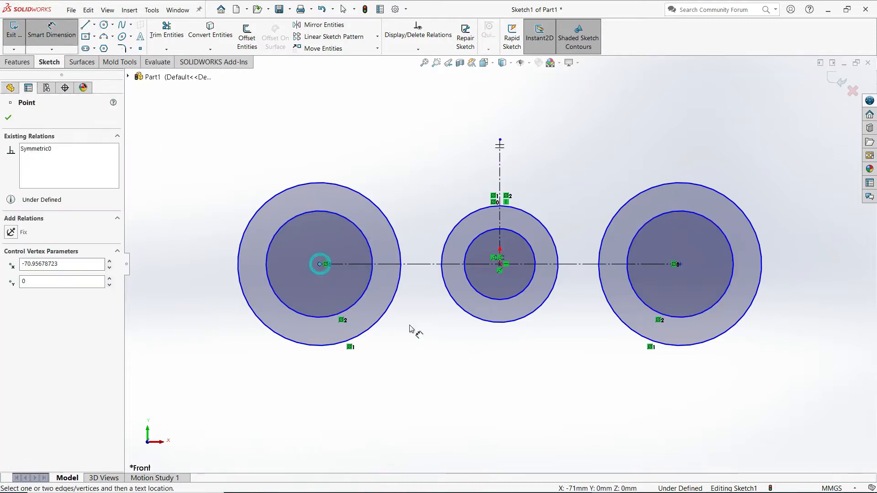
pyautogui.click(500, 264)
pyautogui.click(414, 403)
pyautogui.write('19')
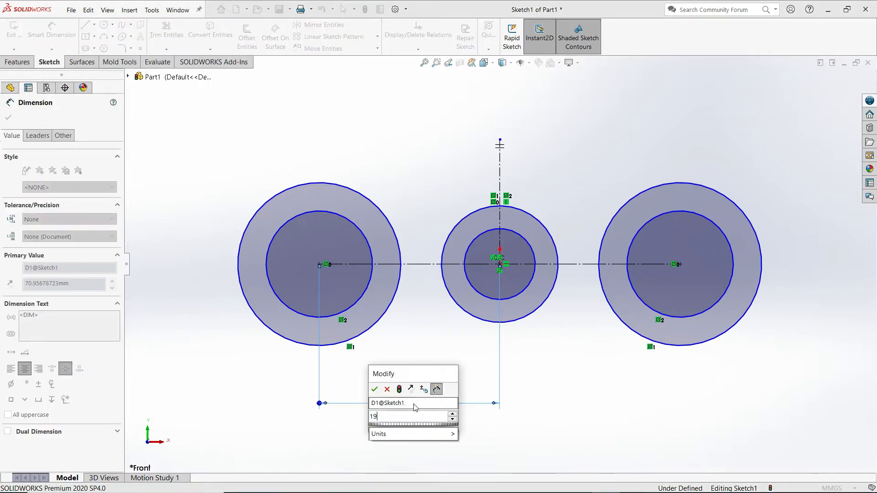
pyautogui.click(375, 389)
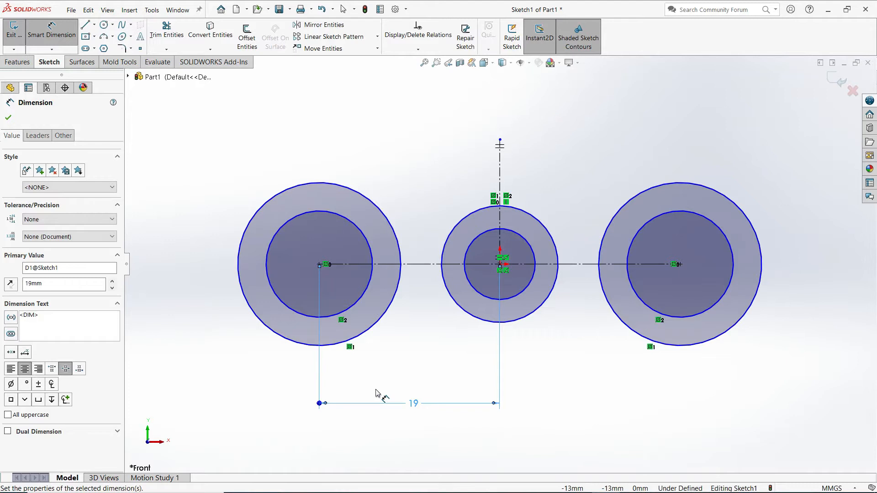
# Step: Set the diameter of the left outer circle to 25 mm
pyautogui.click(275, 195)
pyautogui.click(210, 145)
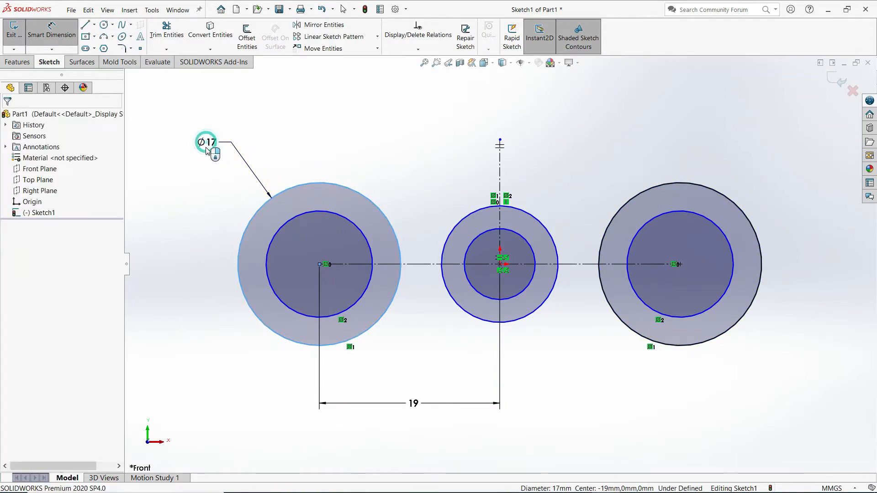
pyautogui.write('25')
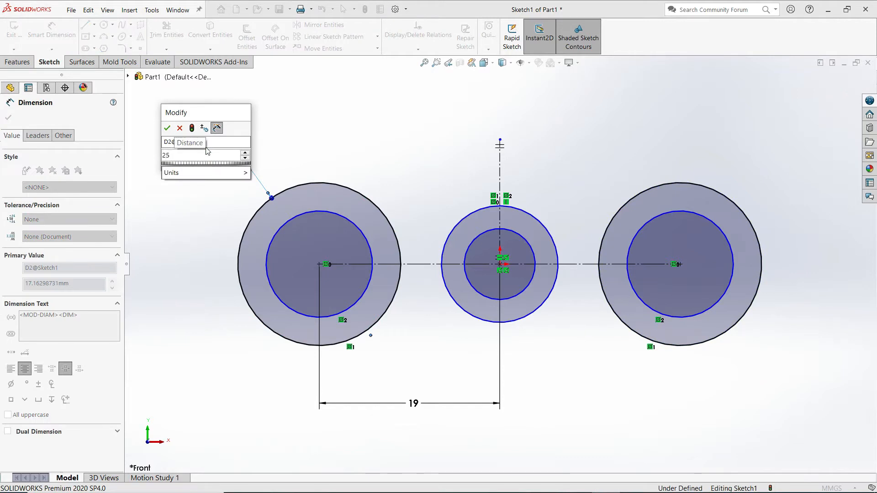
pyautogui.click(167, 128)
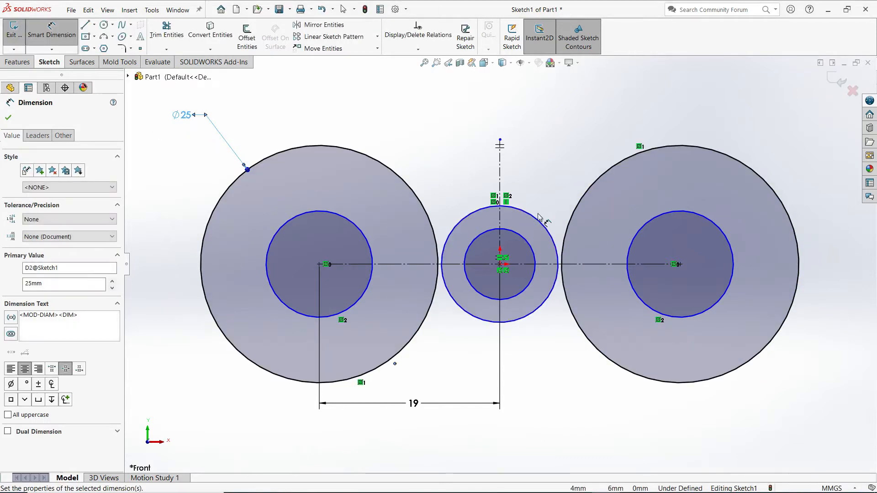
# Step: Dimension the two circles at the origin to diameters of 22 mm for the outer and 10 mm for the inner
pyautogui.click(541, 219)
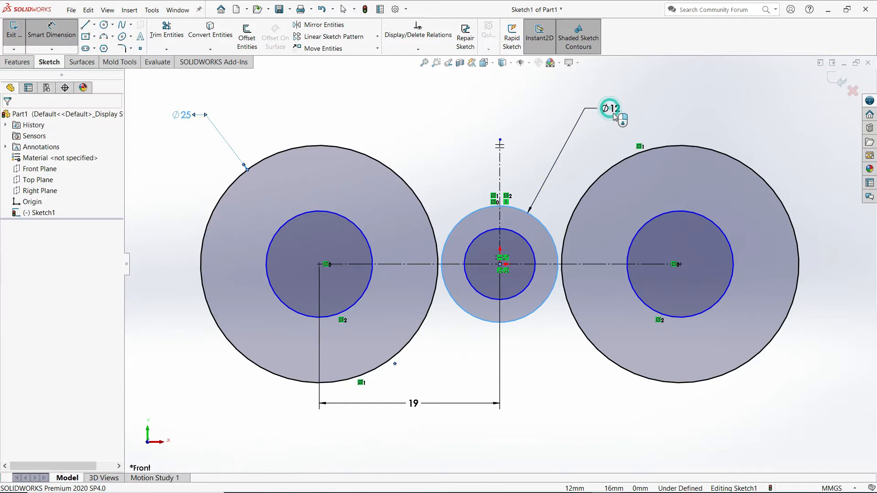
pyautogui.click(614, 113)
pyautogui.write('22')
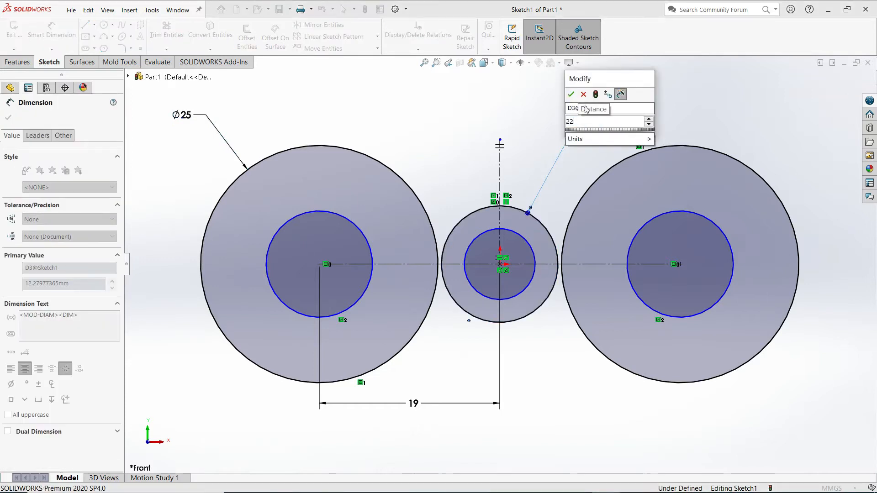
pyautogui.press('Return')
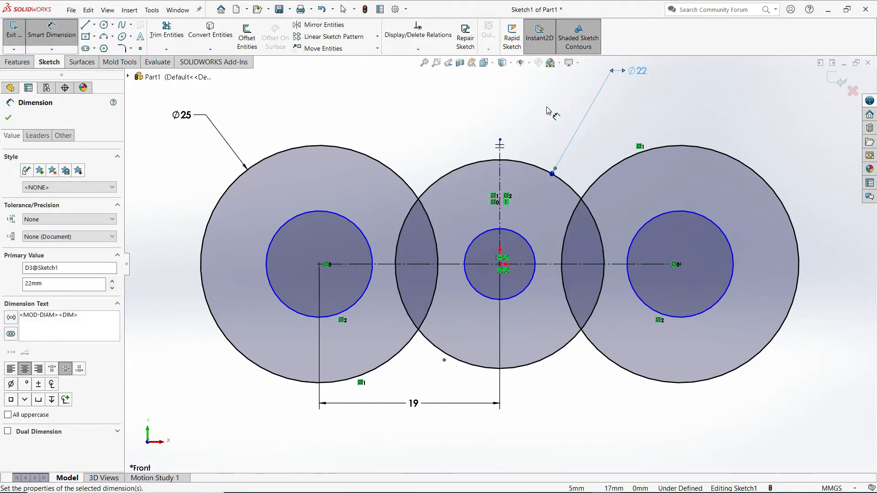
pyautogui.click(526, 289)
pyautogui.click(592, 409)
pyautogui.write('10')
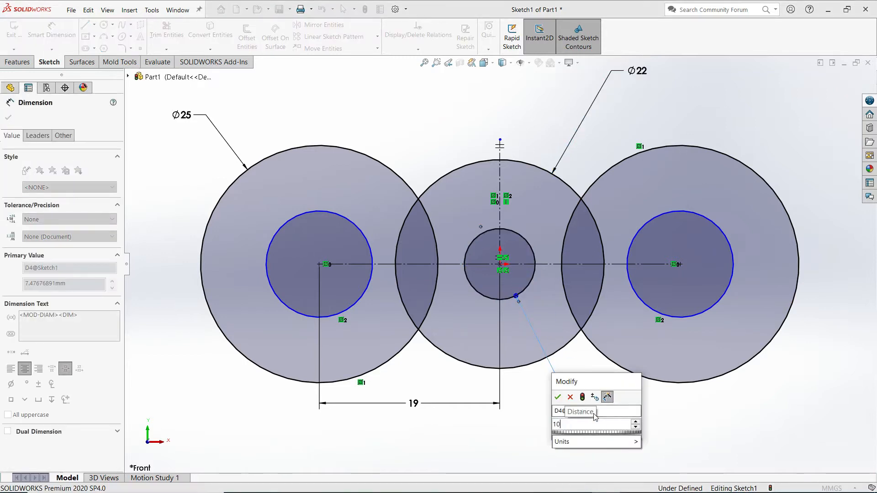
pyautogui.click(558, 397)
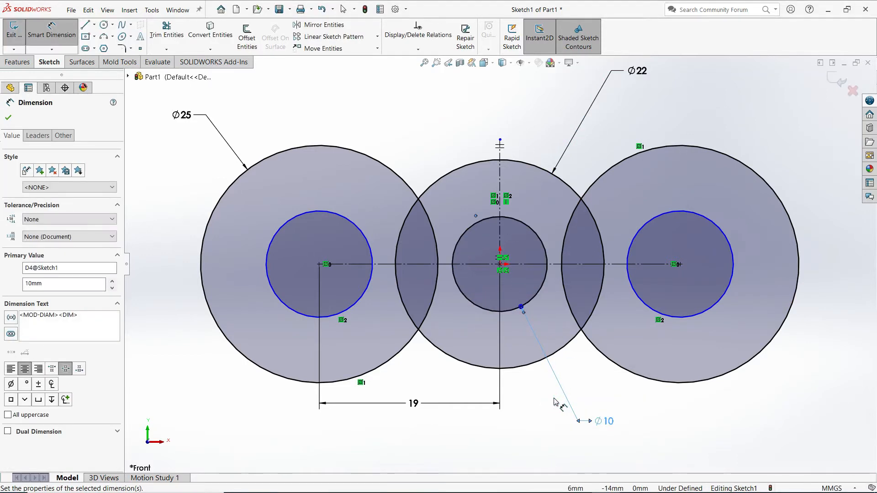
# Step: Set the diameter of the right inner circle to 12 mm
pyautogui.click(726, 236)
pyautogui.click(788, 142)
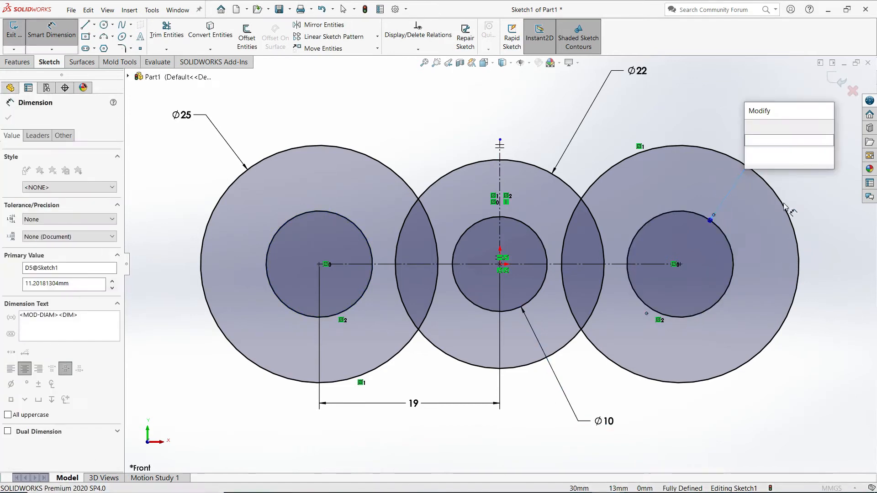
pyautogui.write('12')
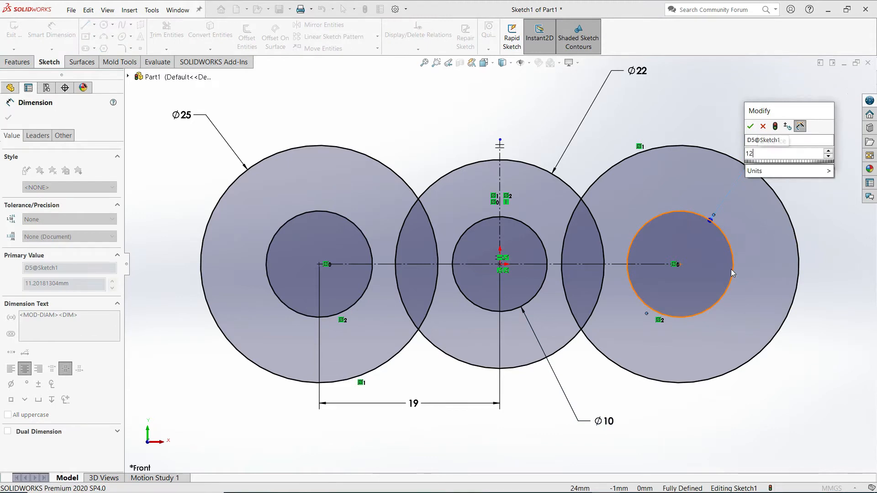
pyautogui.click(749, 126)
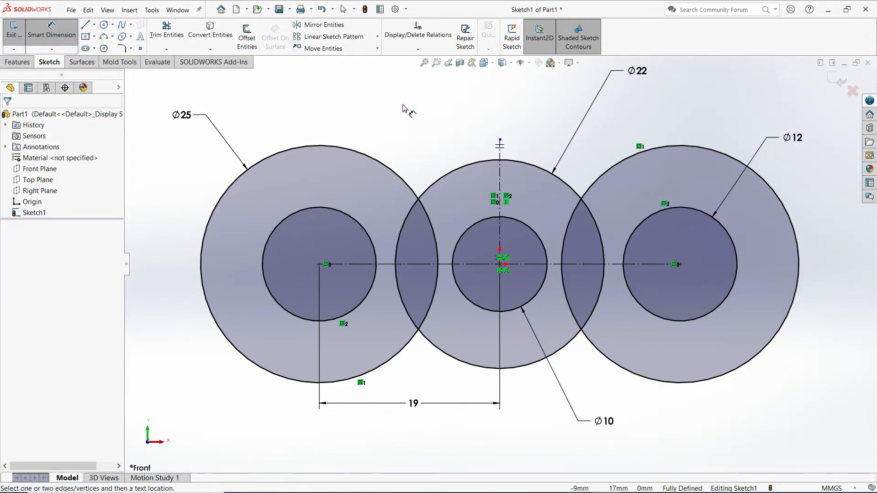
# Step: Trim away the overlapping arcs between the three outer circles to leave one continuous outline
pyautogui.click(174, 35)
pyautogui.moveTo(388, 199)
pyautogui.mouseDown()
pyautogui.moveTo(440, 221)
pyautogui.moveTo(384, 314)
pyautogui.moveTo(570, 316)
pyautogui.moveTo(548, 317)
pyautogui.moveTo(602, 237)
pyautogui.moveTo(607, 198)
pyautogui.moveTo(583, 233)
pyautogui.mouseUp()
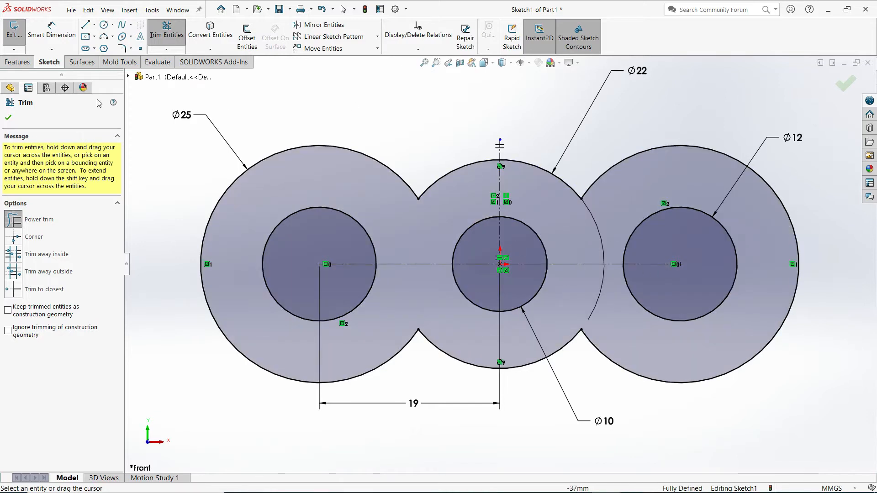
pyautogui.click(9, 119)
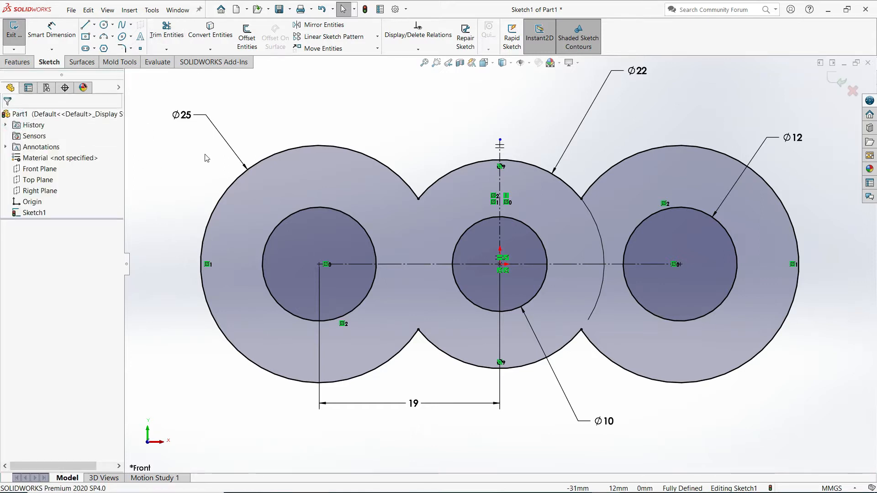
# Step: Extrude the three-hole profile 42 mm with the Mid Plane end condition
pyautogui.click(18, 65)
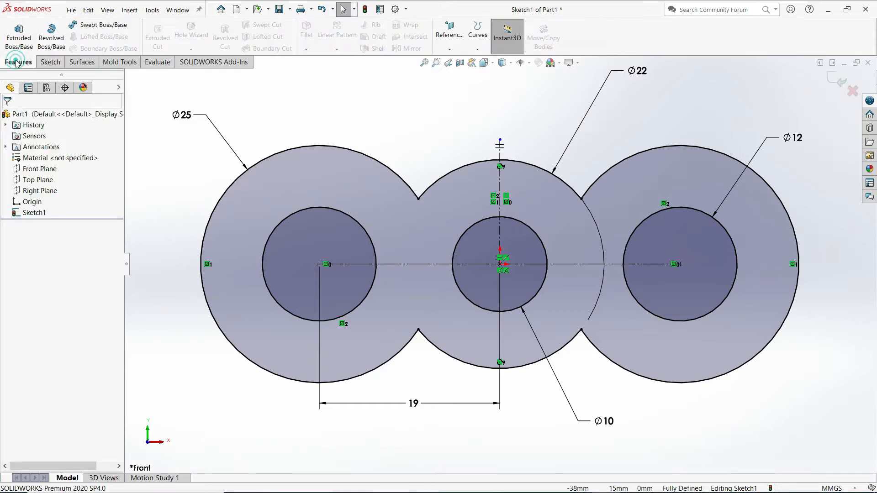
pyautogui.click(16, 36)
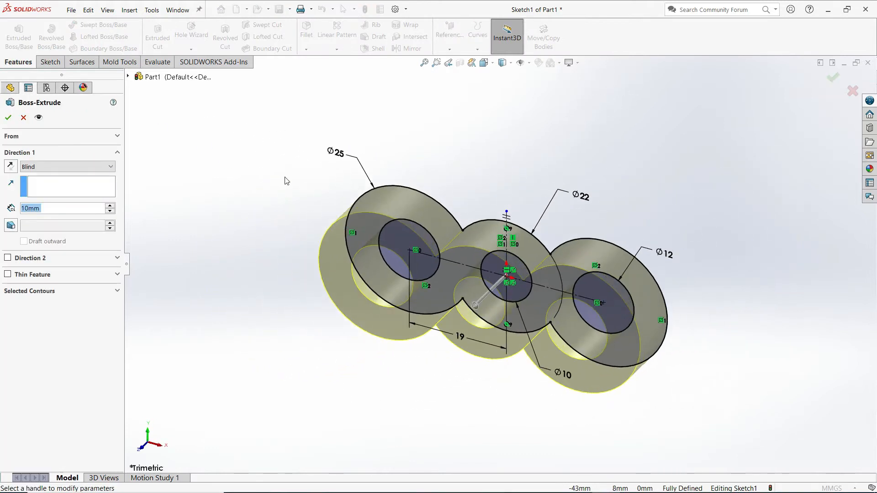
pyautogui.click(90, 169)
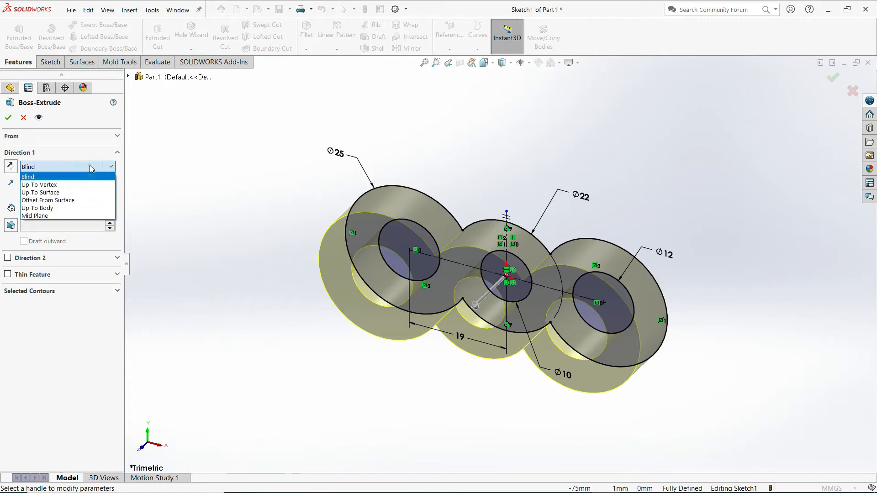
pyautogui.click(69, 216)
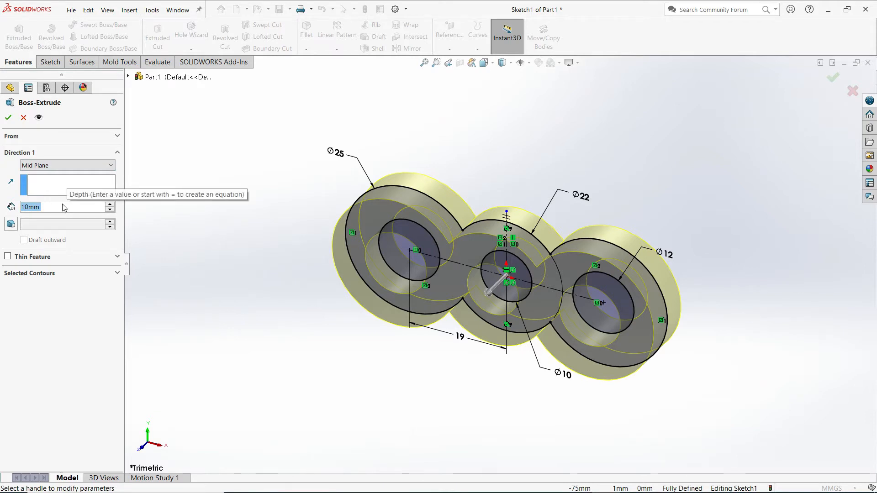
pyautogui.write('42')
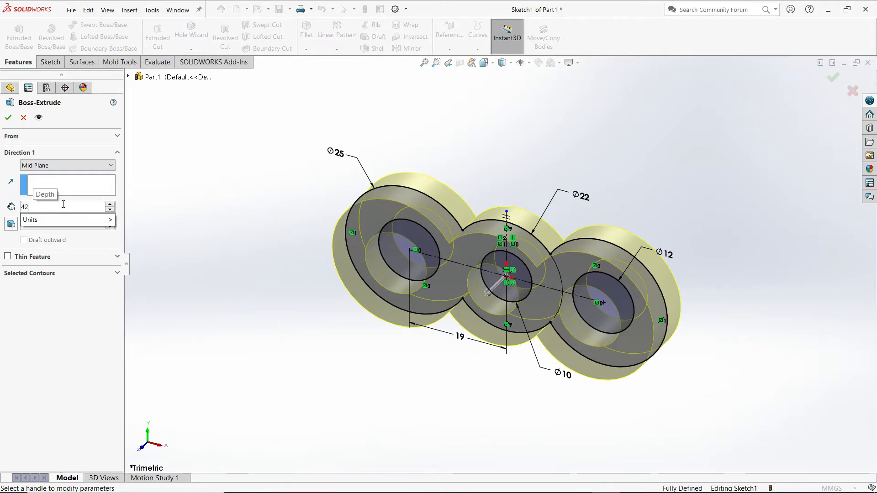
pyautogui.click(9, 118)
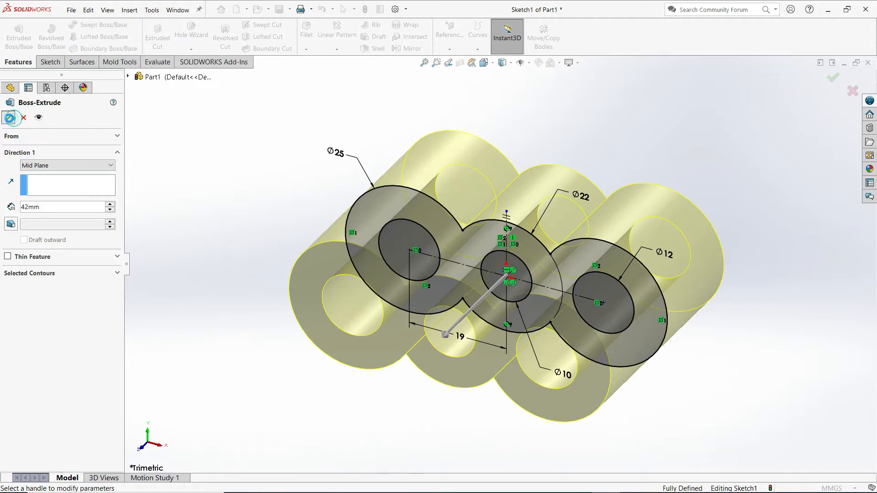
pyautogui.click(10, 118)
pyautogui.click(272, 196)
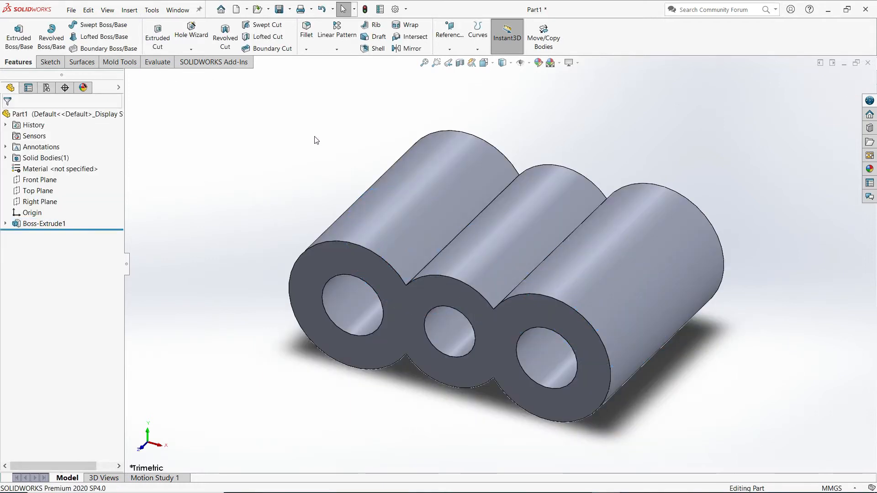
# Step: On the Top Plane, sketch a circle of about 9 mm radius overlapping the body's left edge, seen in the Top view
pyautogui.press('space')
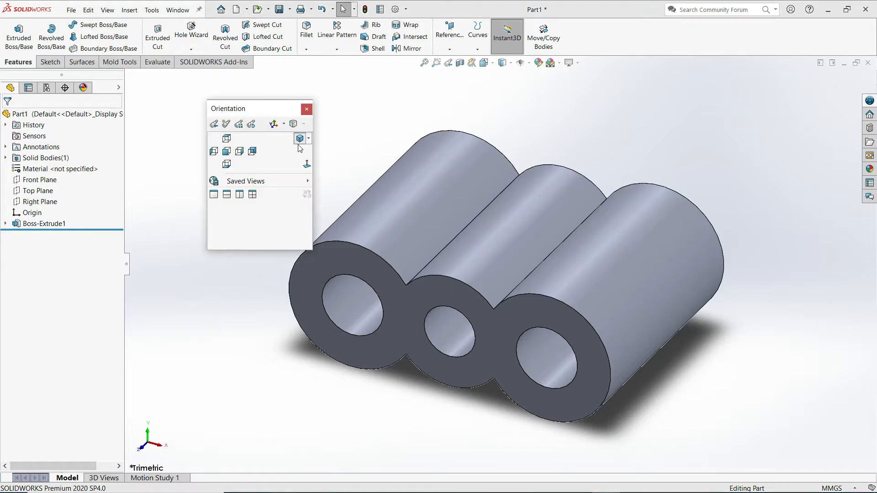
pyautogui.click(228, 139)
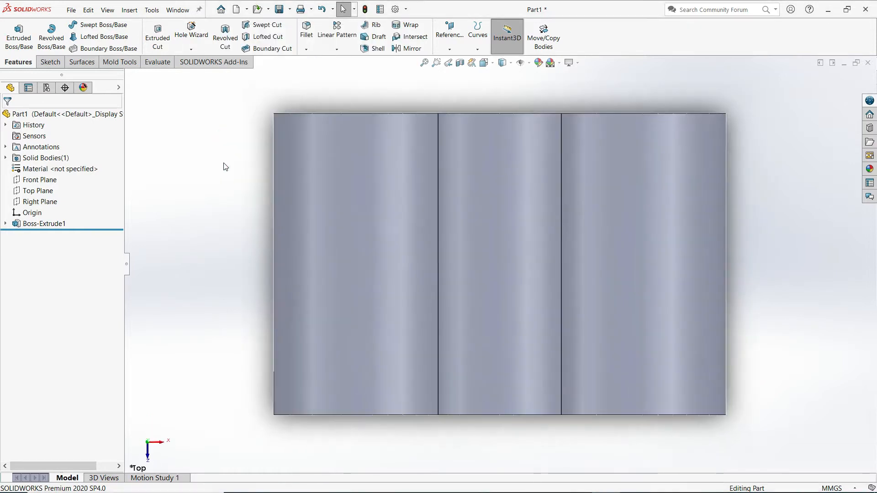
pyautogui.click(38, 191)
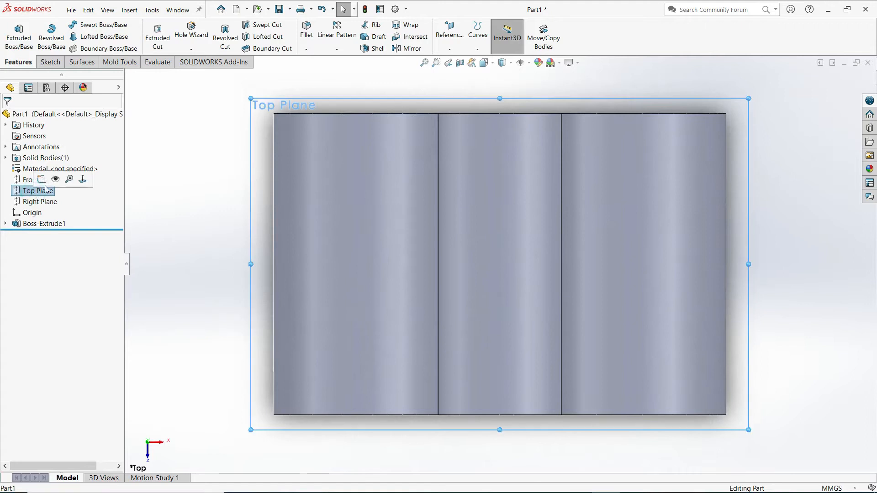
pyautogui.click(42, 180)
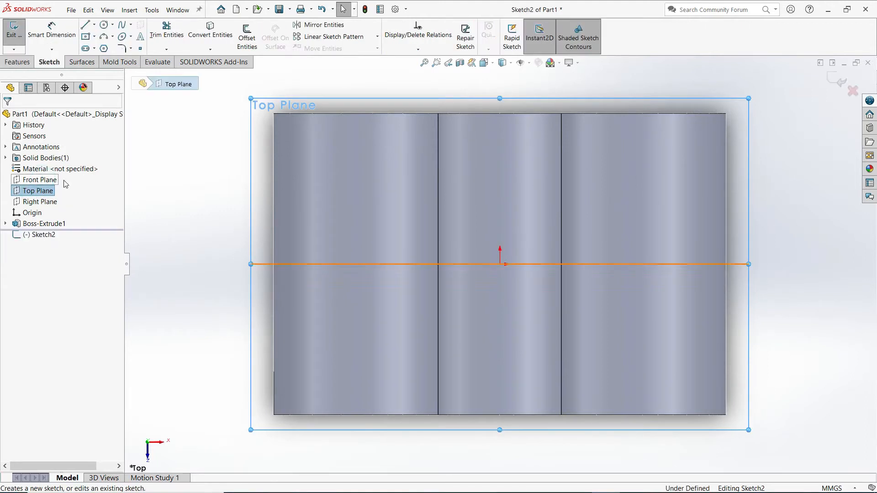
pyautogui.click(104, 26)
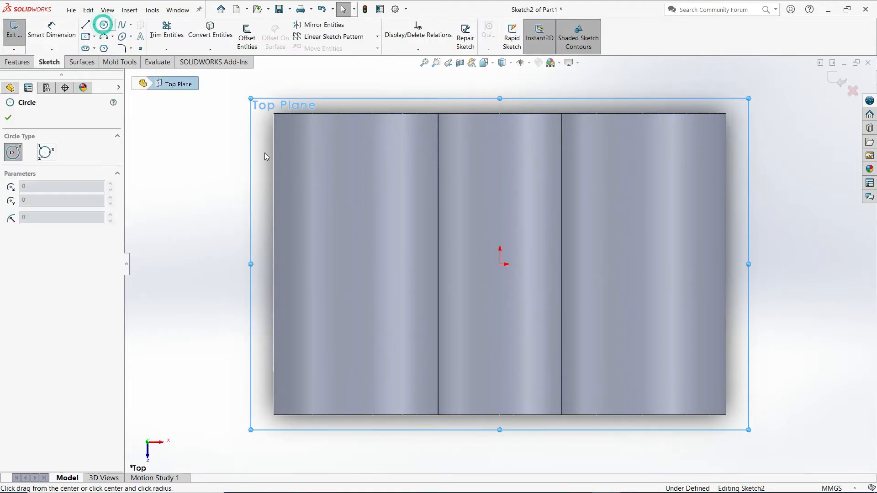
pyautogui.click(221, 190)
pyautogui.click(269, 238)
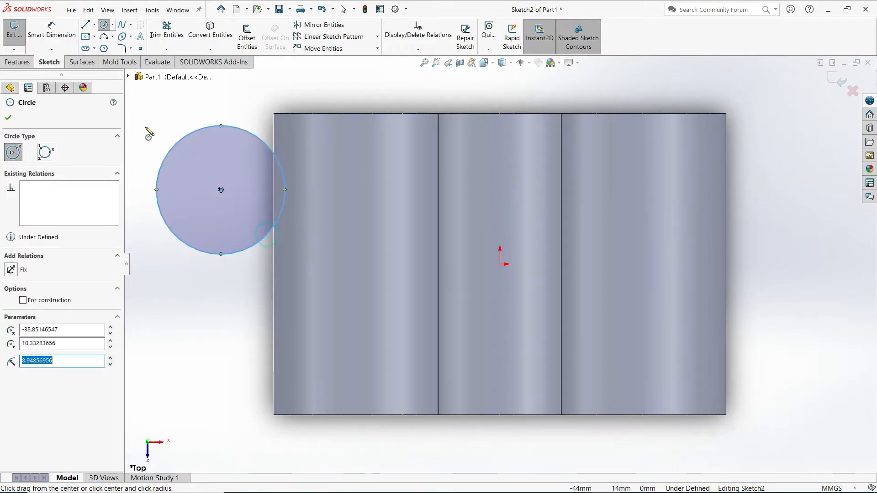
# Step: Dimension the distance from the new circle's centre to the body's rear edge to 14 mm
pyautogui.click(52, 30)
pyautogui.press('z')
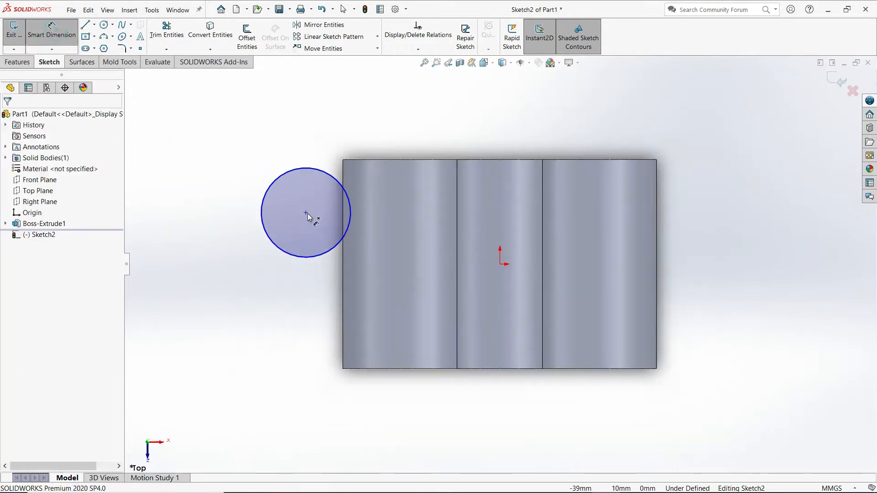
pyautogui.click(306, 213)
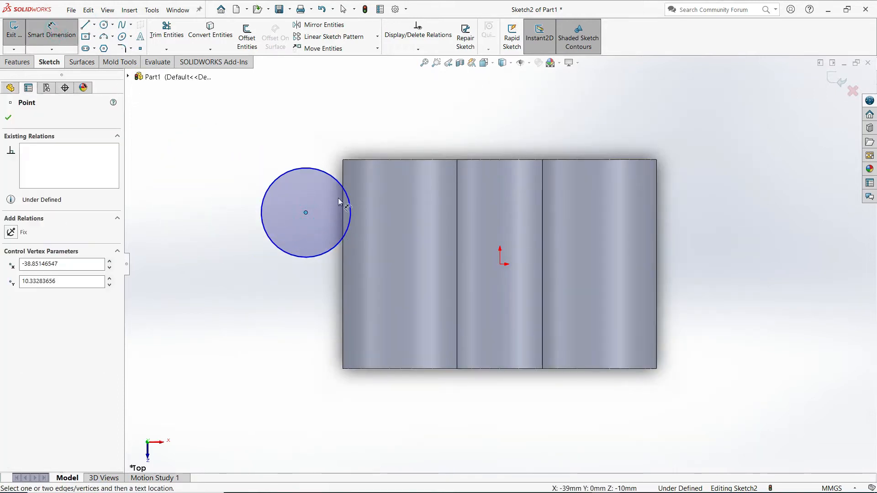
pyautogui.click(359, 160)
pyautogui.click(206, 190)
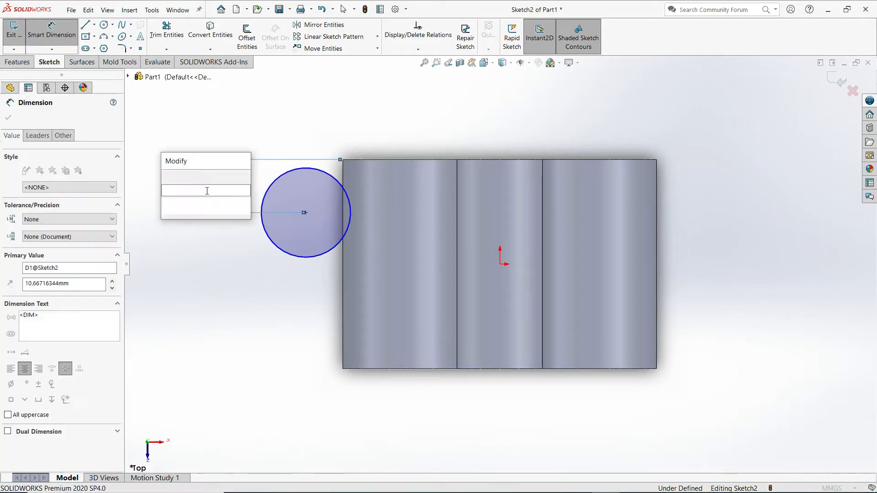
pyautogui.write('14')
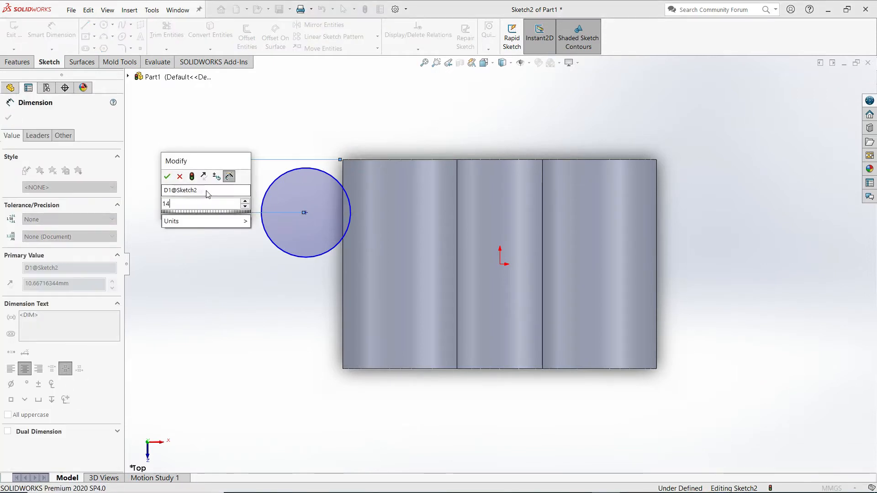
pyautogui.click(166, 178)
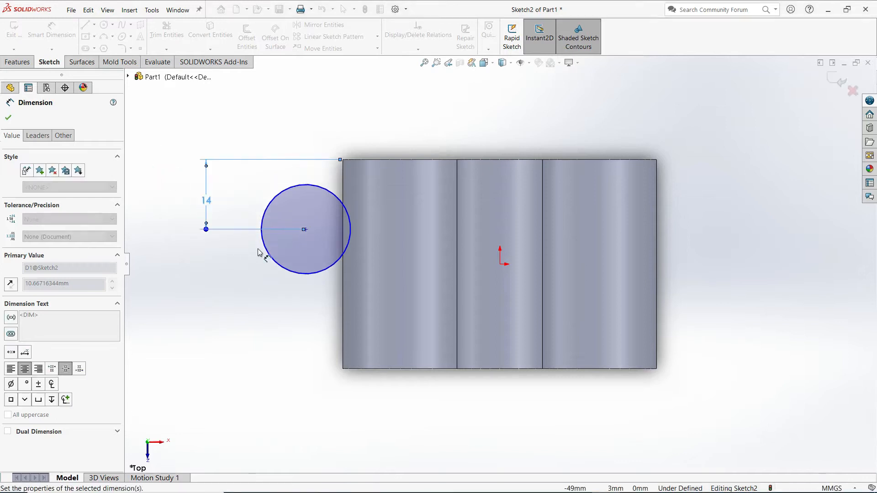
# Step: Dimension the side circle's diameter to 19 mm
pyautogui.click(270, 261)
pyautogui.click(216, 294)
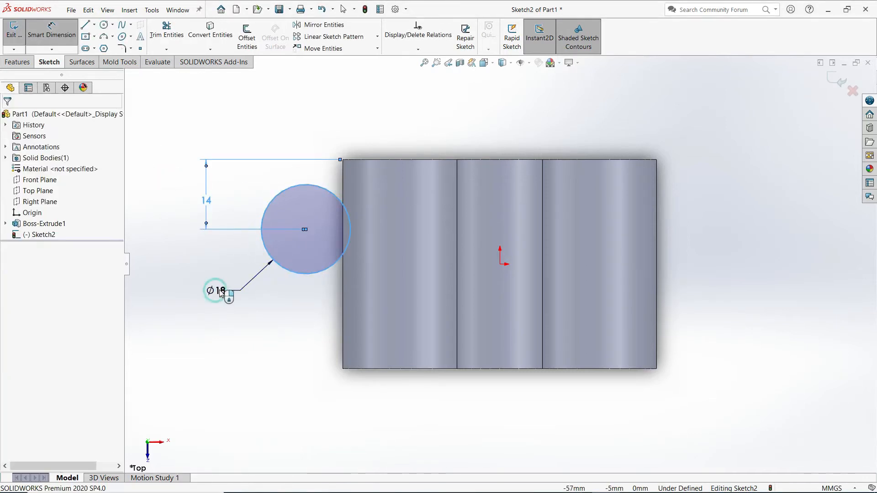
pyautogui.write('19')
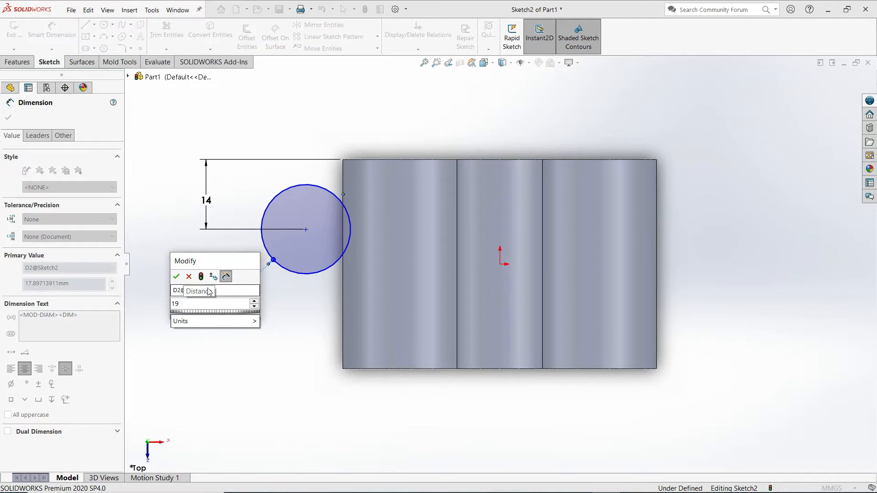
pyautogui.click(176, 278)
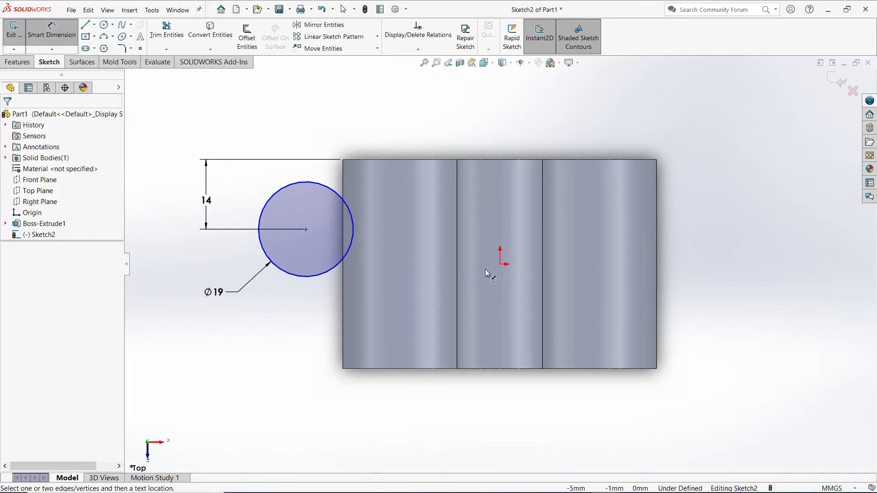
# Step: Dimension the horizontal distance from the origin to the side circle's centre to 38 mm
pyautogui.click(501, 265)
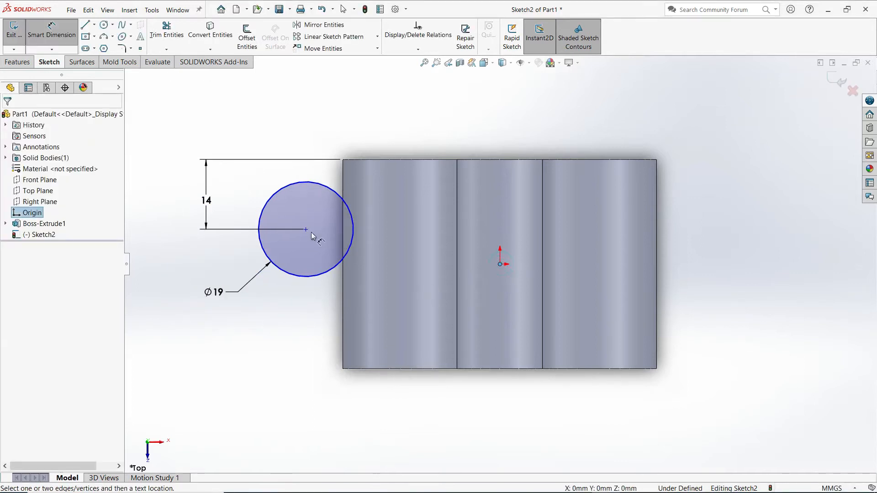
pyautogui.click(306, 229)
pyautogui.click(413, 414)
pyautogui.write('38')
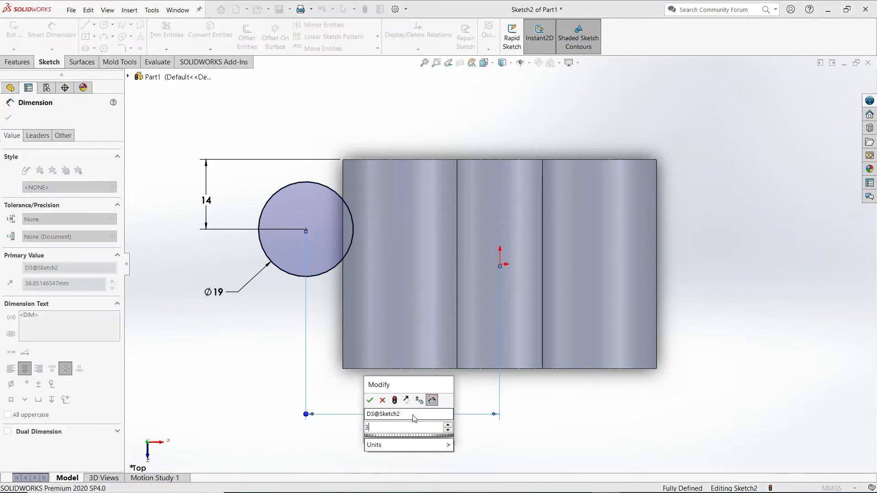
pyautogui.click(370, 400)
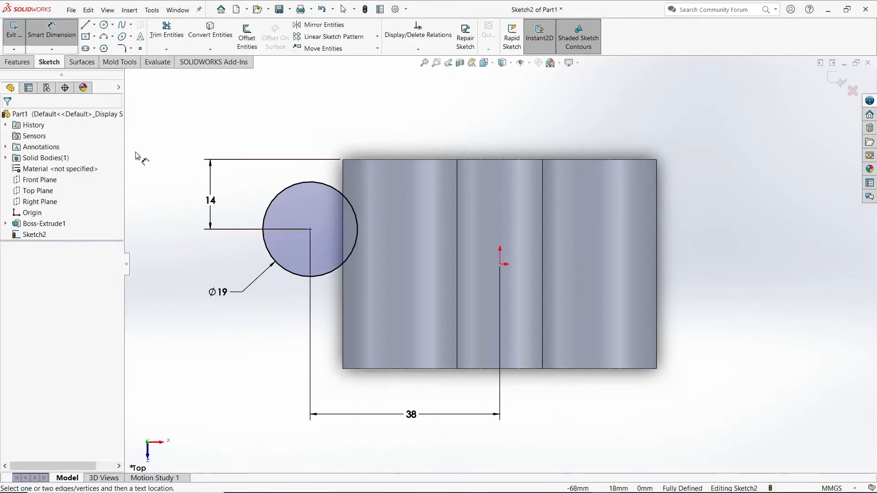
# Step: Extrude the 19 mm circle 40 mm with the Mid Plane end condition, merged with the body
pyautogui.click(21, 63)
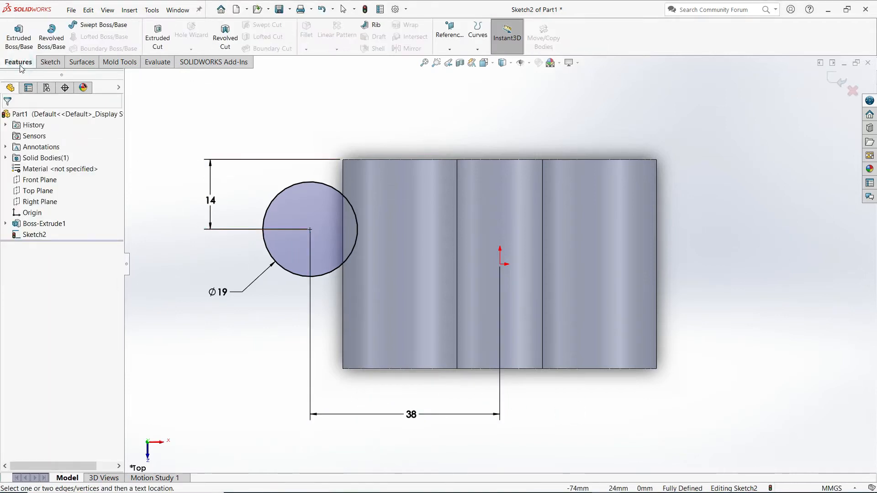
pyautogui.click(18, 36)
pyautogui.click(196, 246)
pyautogui.press('space')
pyautogui.click(270, 248)
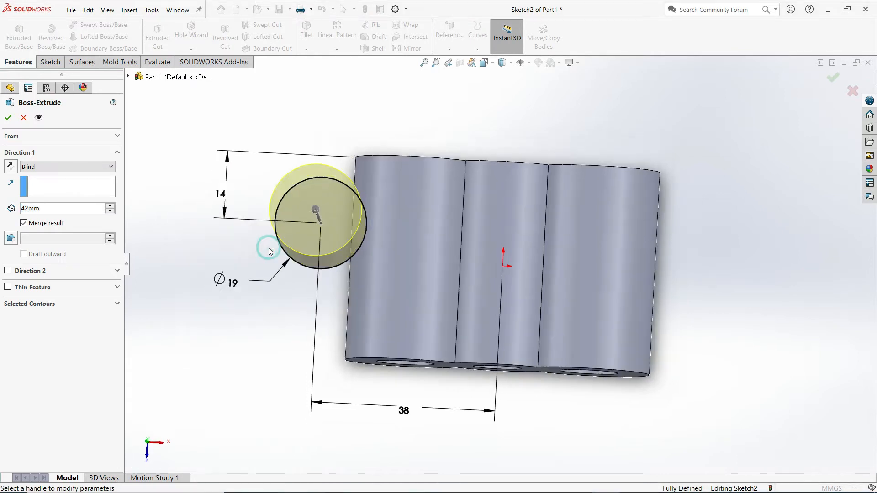
pyautogui.click(43, 167)
pyautogui.click(42, 225)
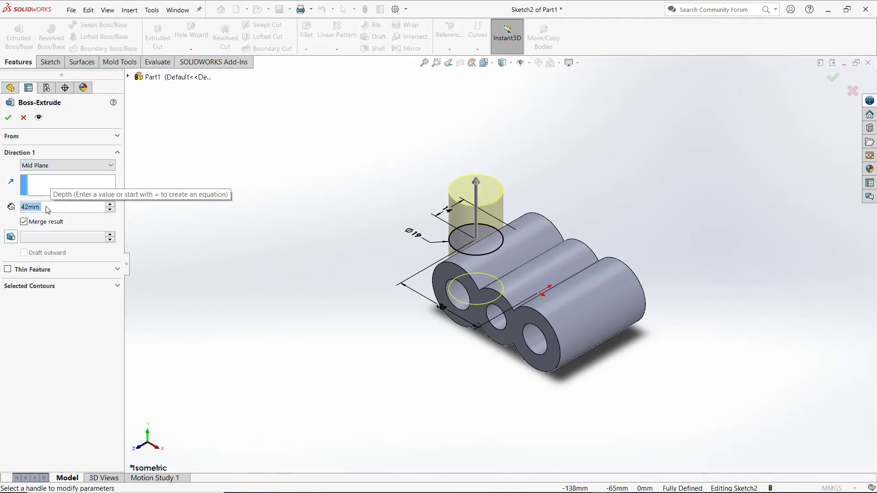
pyautogui.write('40')
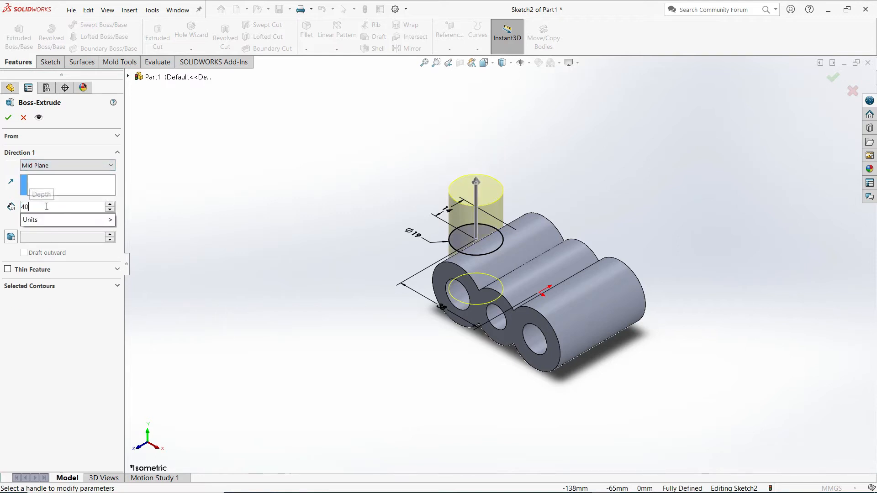
pyautogui.click(8, 118)
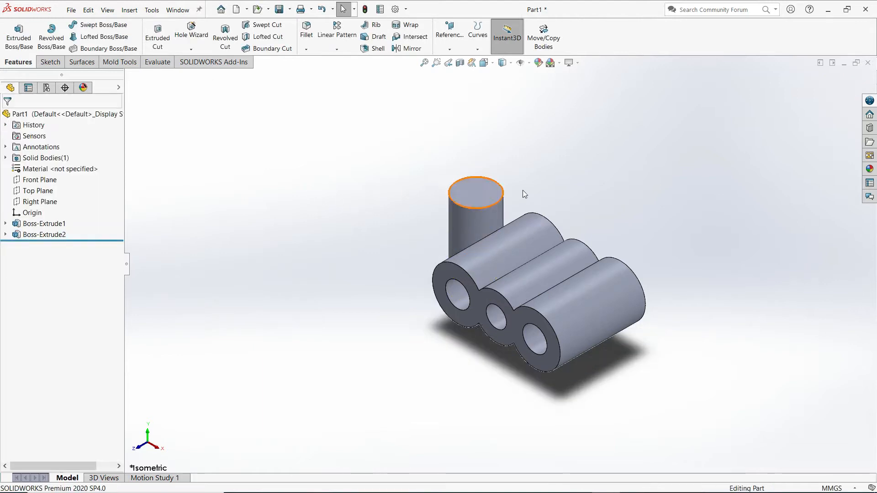
# Step: Specify a Hole Wizard counterbore: ANSI Metric, Hex Bolt - ANSI B18.2.3.5M, size M5, Normal fit, Through All
pyautogui.scroll(-2, 540, 191)
pyautogui.scroll(2, 503, 264)
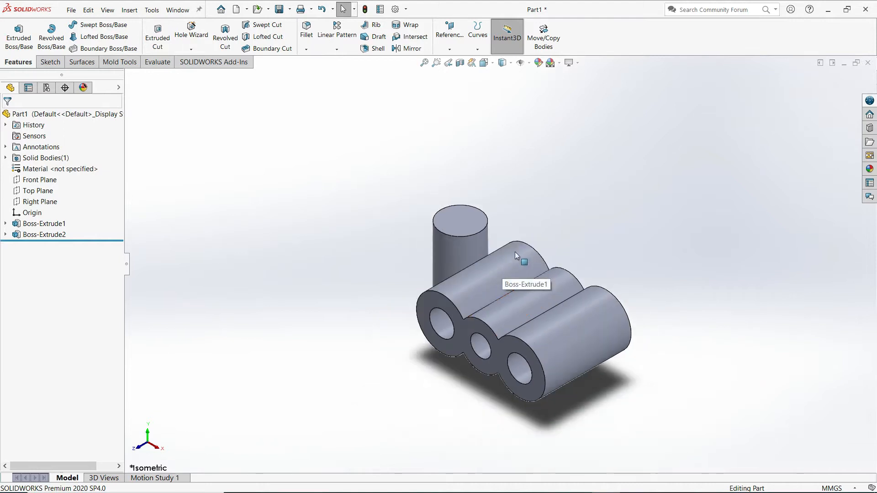
pyautogui.scroll(-2, 514, 252)
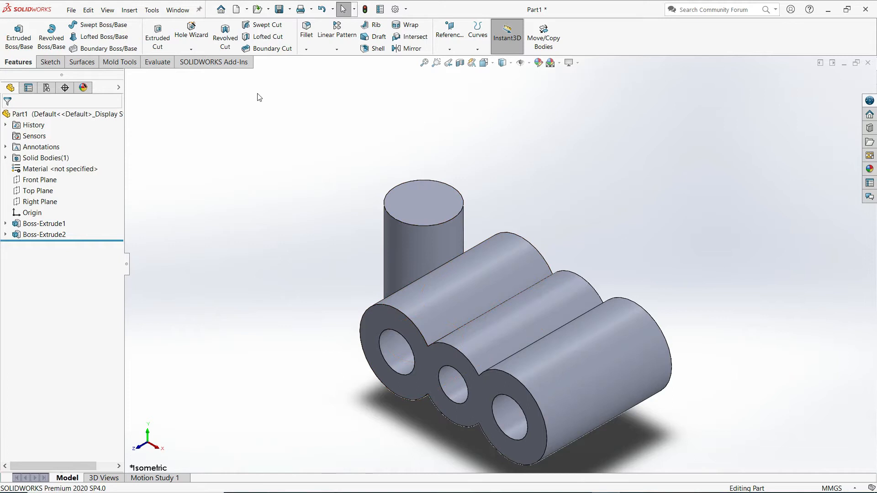
pyautogui.click(192, 36)
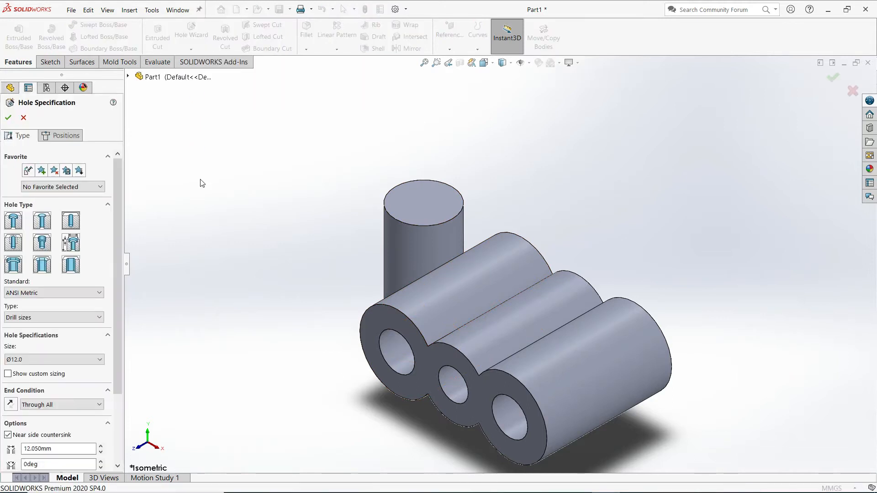
pyautogui.click(13, 222)
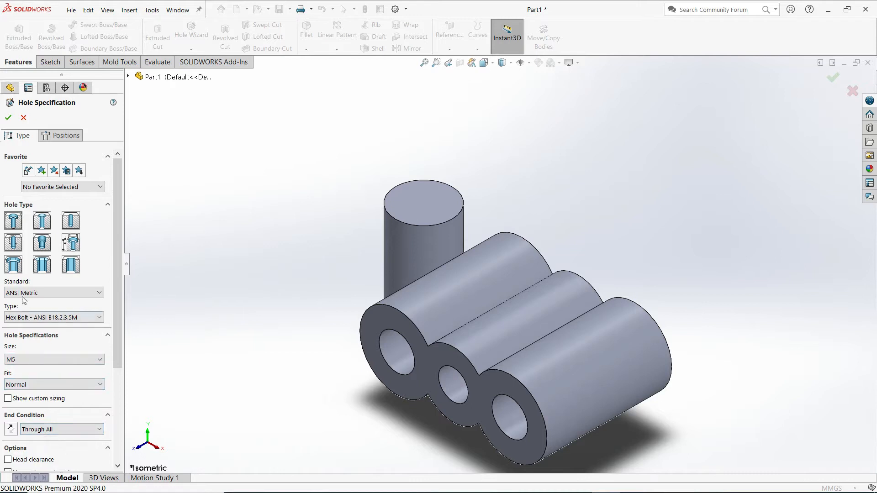
# Step: Place the counterbore hole at the centre of the vertical cylinder's top face and create it
pyautogui.click(65, 137)
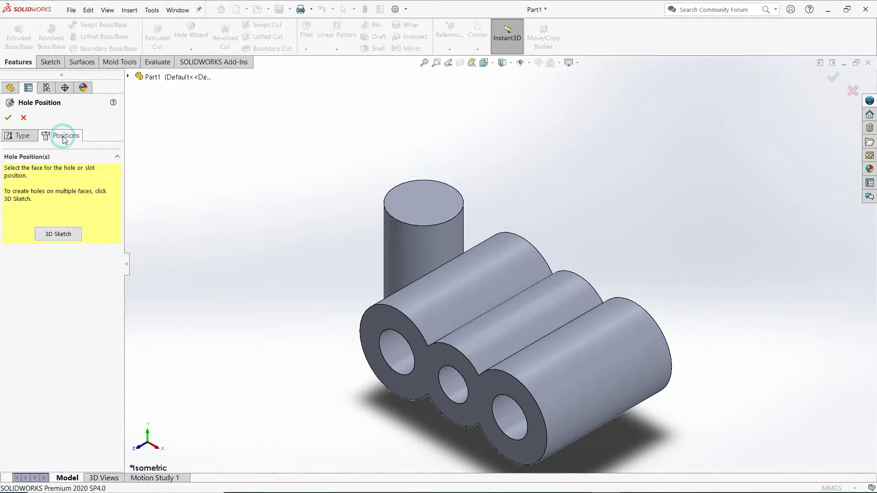
pyautogui.click(427, 202)
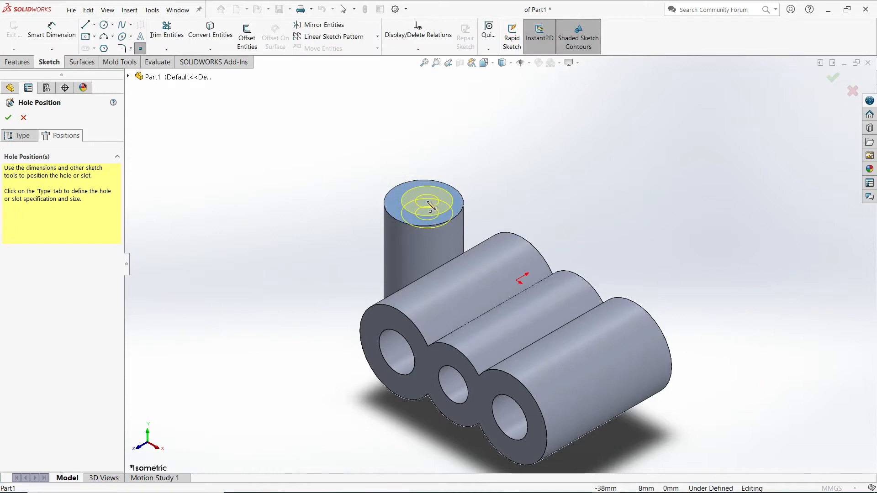
pyautogui.scroll(-5, 430, 207)
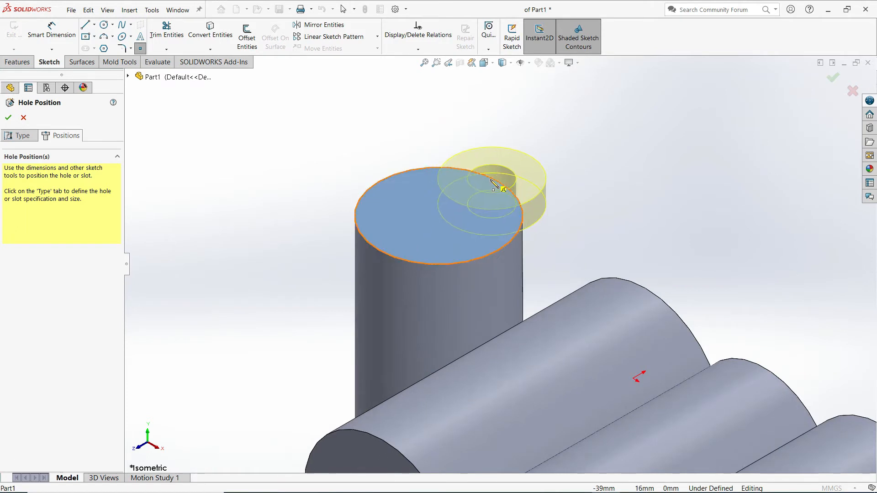
pyautogui.moveTo(495, 186)
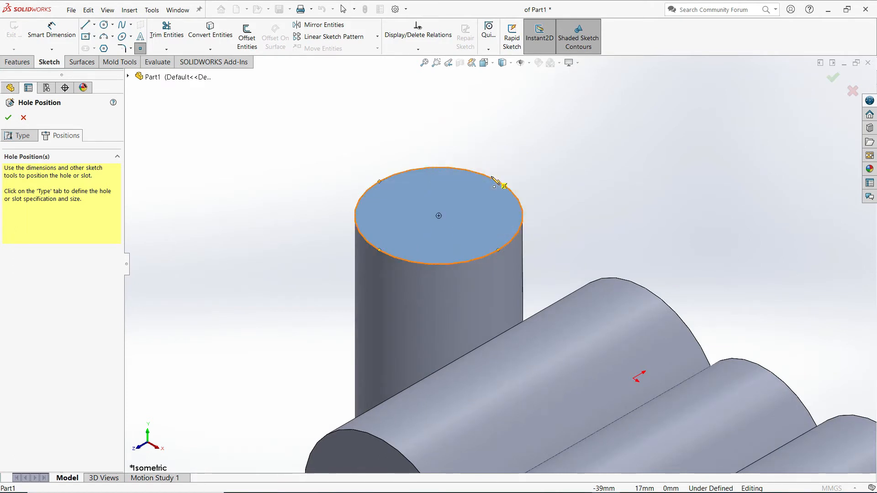
pyautogui.click(439, 216)
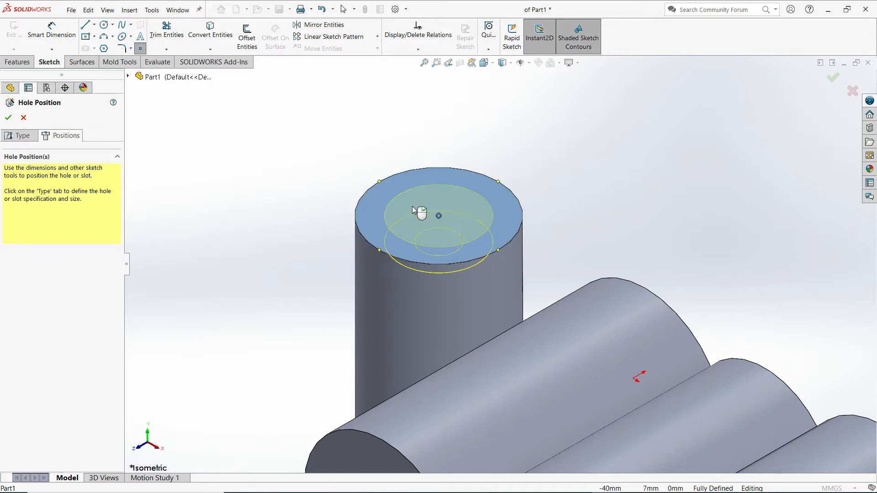
pyautogui.click(9, 118)
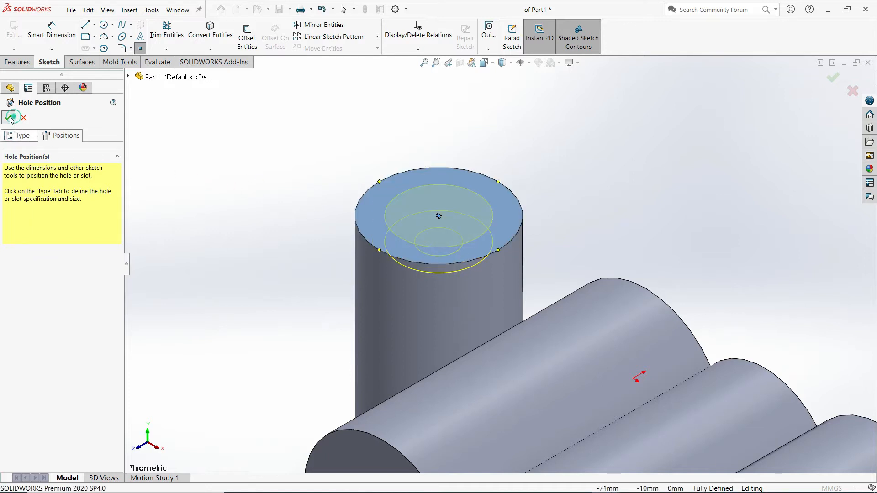
# Step: Set up a symmetric fillet of 3 mm radius on the two upper valley edges between the body's three cylinders
pyautogui.scroll(5, 305, 232)
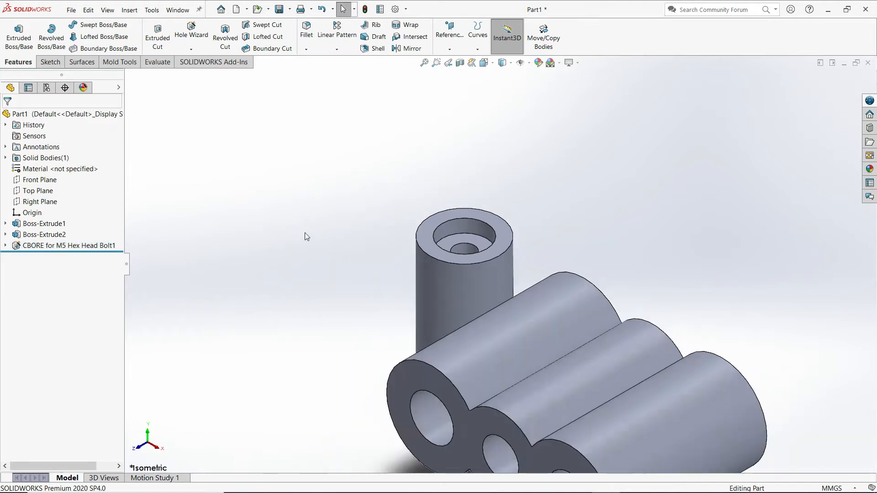
pyautogui.moveTo(306, 232)
pyautogui.mouseDown(button='middle')
pyautogui.moveTo(464, 165)
pyautogui.moveTo(436, 221)
pyautogui.moveTo(389, 265)
pyautogui.moveTo(354, 274)
pyautogui.moveTo(440, 188)
pyautogui.moveTo(403, 231)
pyautogui.moveTo(386, 221)
pyautogui.moveTo(396, 188)
pyautogui.moveTo(423, 229)
pyautogui.moveTo(401, 231)
pyautogui.moveTo(400, 246)
pyautogui.mouseUp(button='middle')
pyautogui.press('space')
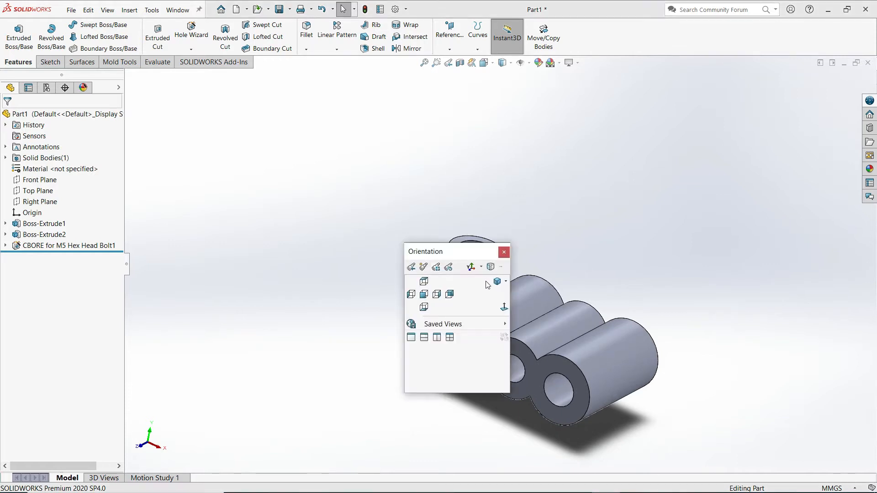
pyautogui.click(497, 282)
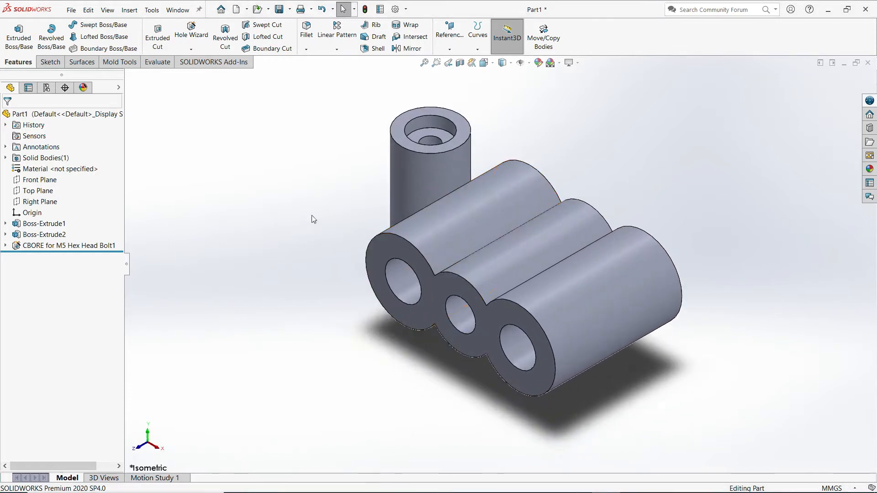
pyautogui.click(306, 32)
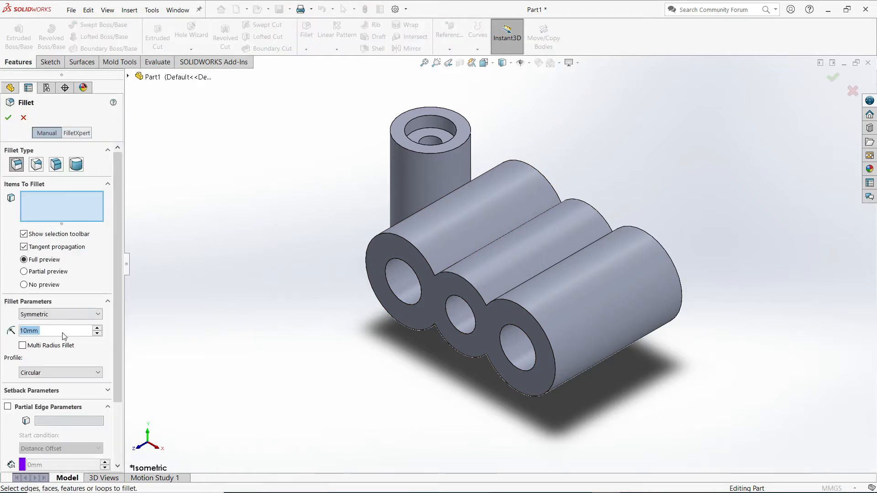
pyautogui.write('3')
pyautogui.press('Return')
pyautogui.scroll(-6, 470, 262)
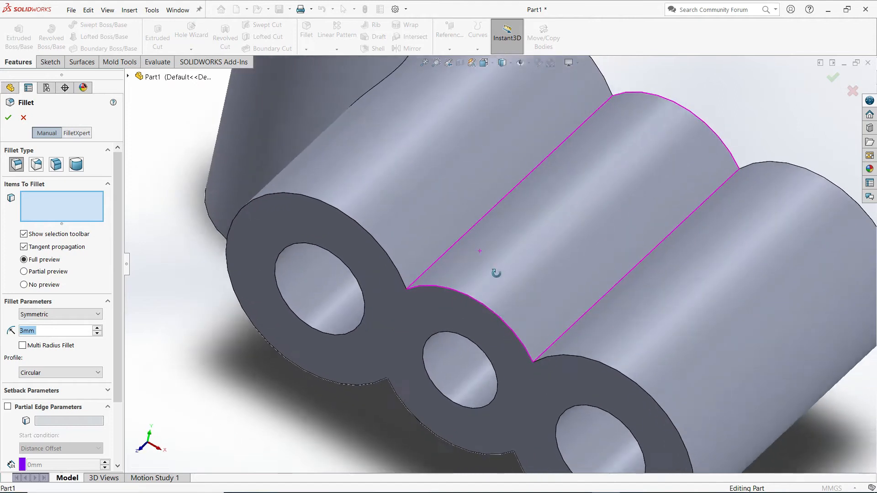
pyautogui.click(485, 226)
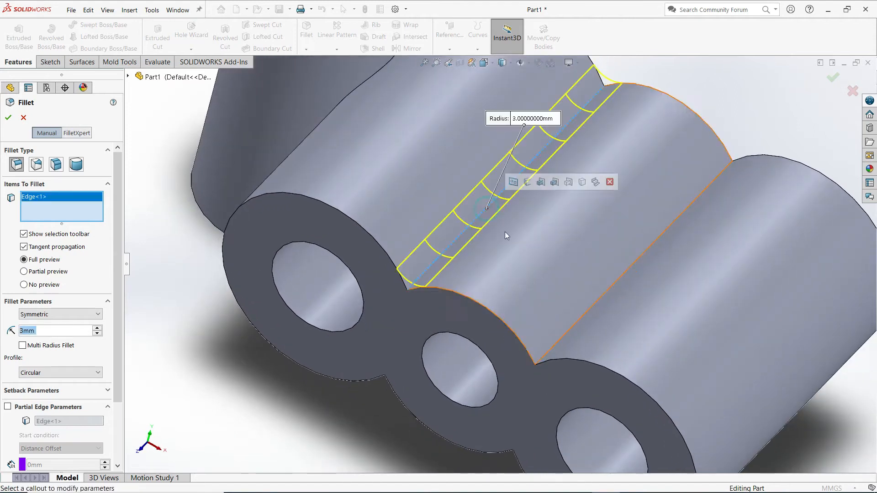
pyautogui.click(626, 269)
# Step: Add the two underside valley edges between the body's cylinders to the 3 mm fillet and create it
pyautogui.scroll(4, 499, 322)
pyautogui.moveTo(464, 355); pyautogui.dragTo(472, 251, button='middle')
pyautogui.scroll(-6, 488, 249)
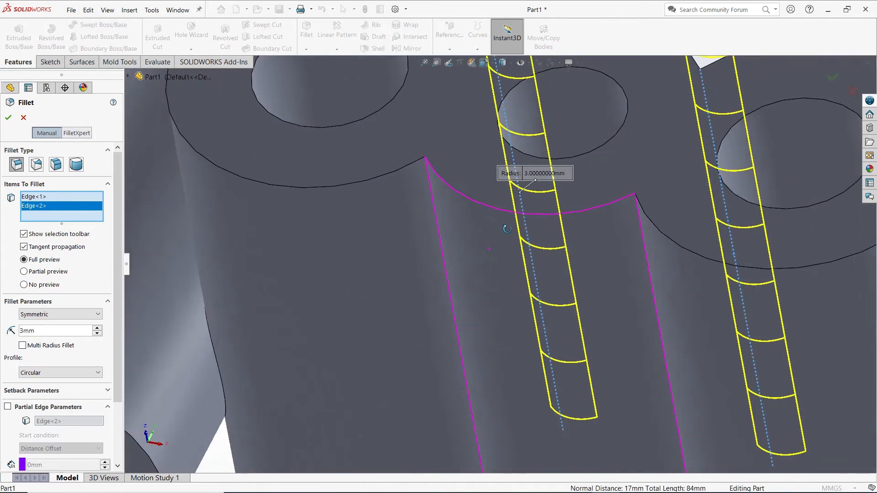
pyautogui.click(439, 237)
pyautogui.click(651, 280)
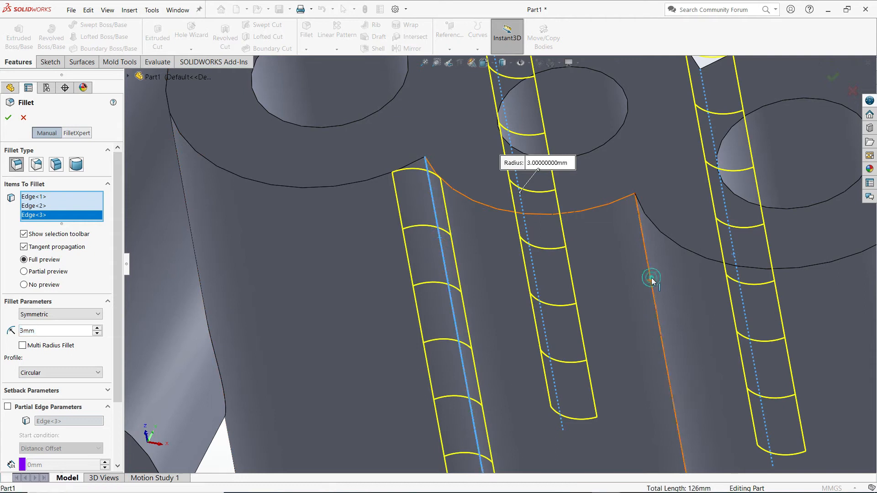
pyautogui.scroll(2, 653, 280)
pyautogui.scroll(4, 528, 278)
pyautogui.moveTo(527, 284); pyautogui.dragTo(484, 405, button='middle')
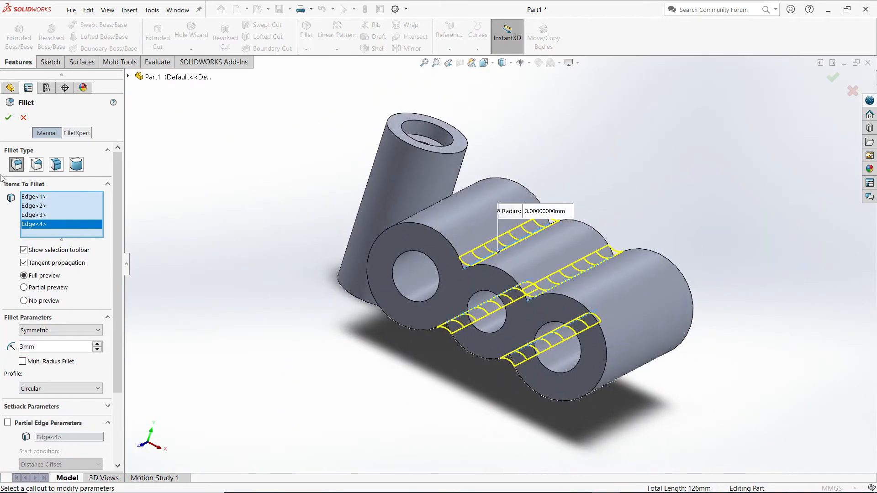
pyautogui.click(9, 119)
# Step: Set up a symmetric 2 mm radius fillet on the outer outline edges of the body's front and rear faces, seen in isometric view
pyautogui.press('space')
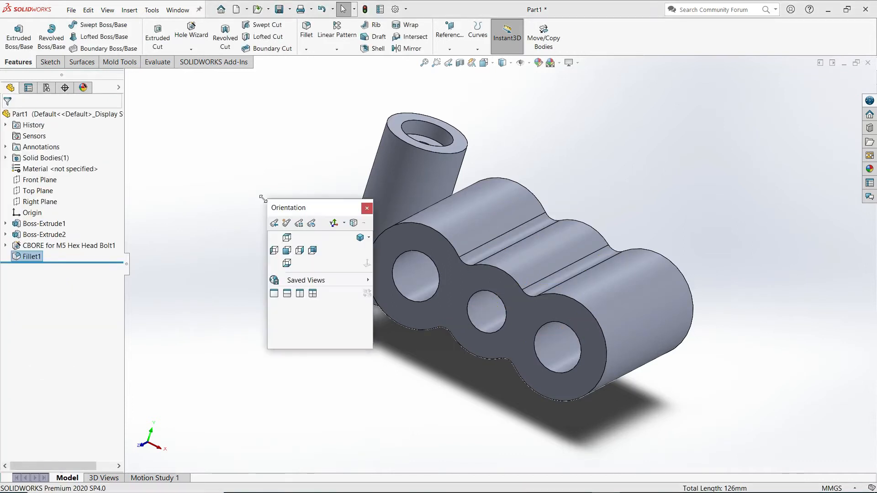
pyautogui.click(360, 238)
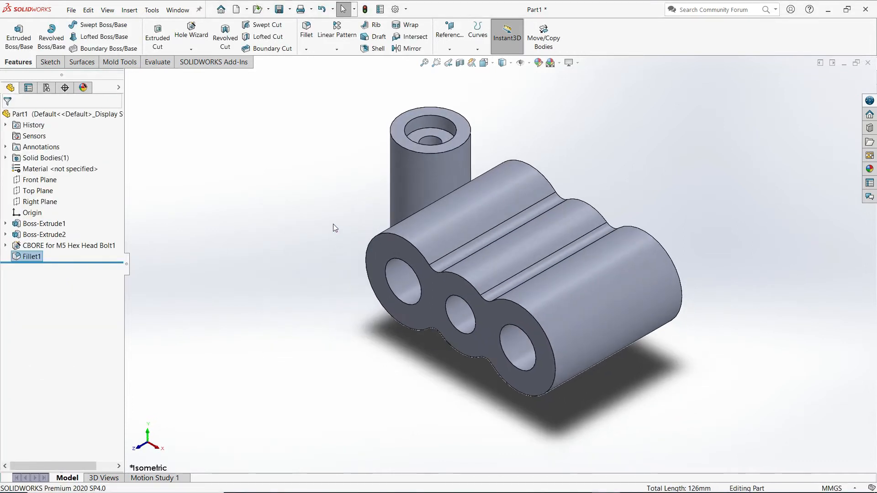
pyautogui.click(306, 30)
pyautogui.write('2mm')
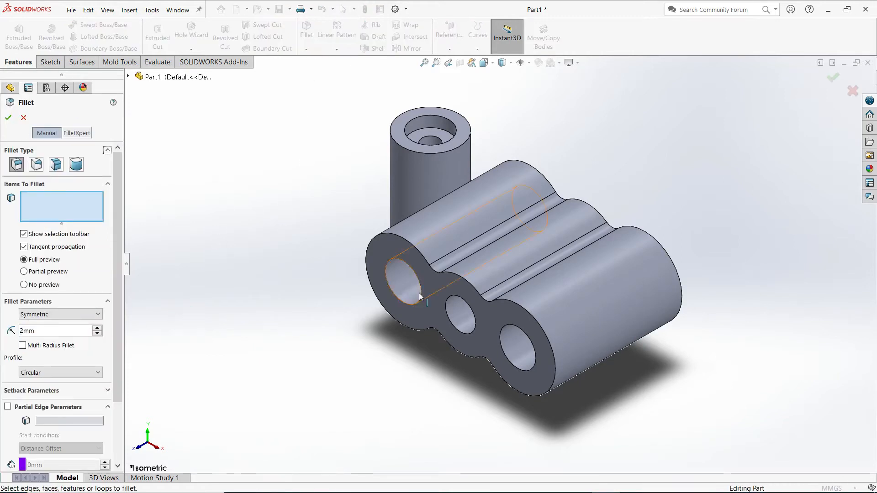
pyautogui.scroll(-2, 400, 288)
pyautogui.click(401, 214)
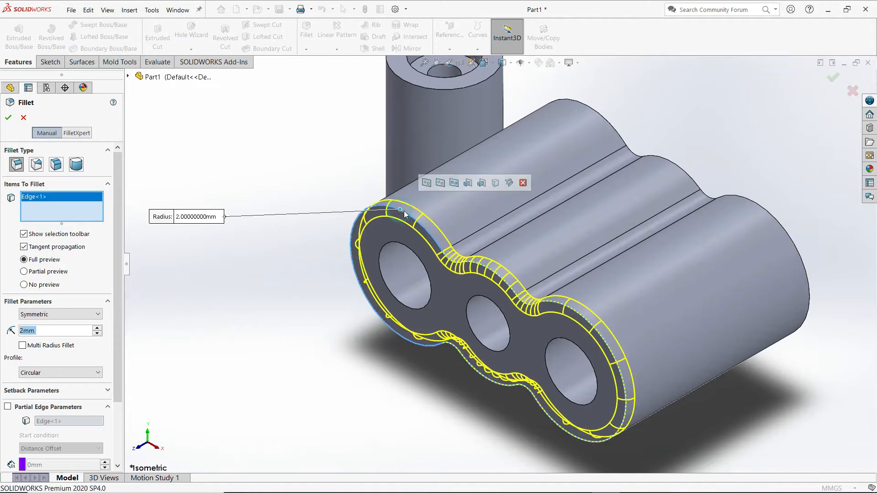
pyautogui.click(603, 117)
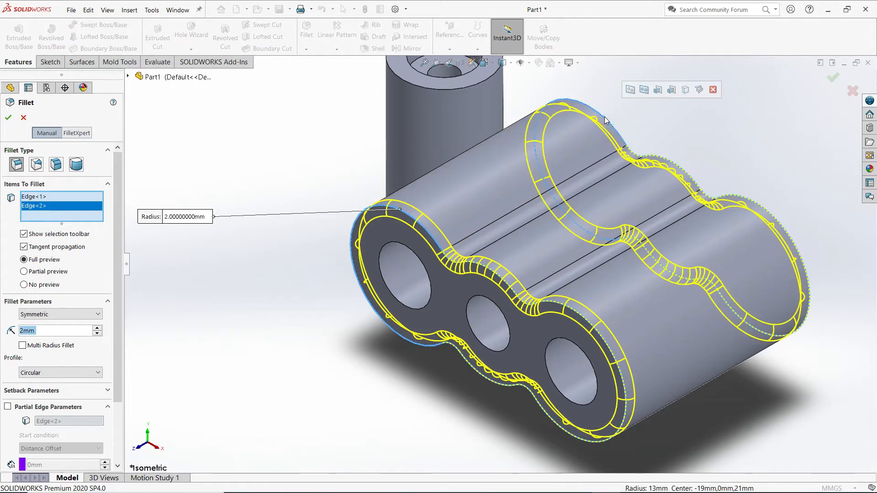
# Step: Add the intersection edge between the vertical cylinder and the body to the 2 mm fillet and create it
pyautogui.scroll(3, 514, 135)
pyautogui.scroll(-4, 485, 204)
pyautogui.scroll(-5, 485, 204)
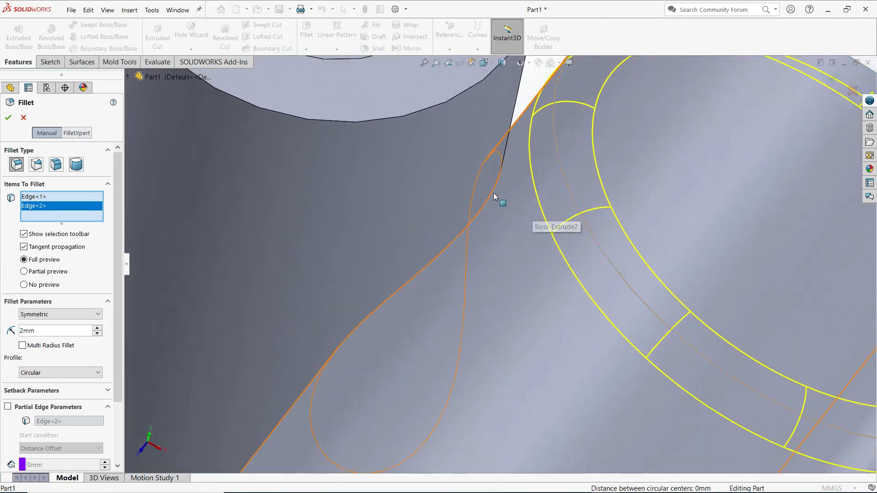
pyautogui.click(491, 194)
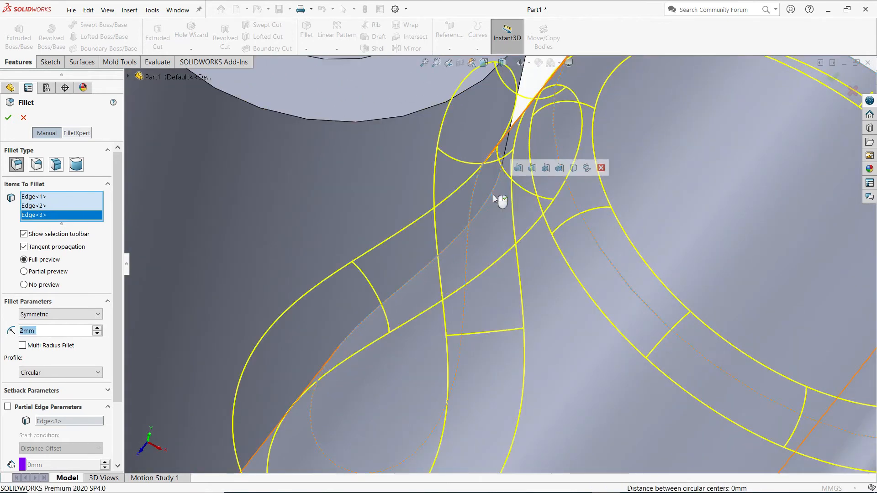
pyautogui.scroll(5, 492, 195)
pyautogui.moveTo(526, 301); pyautogui.dragTo(508, 244, button='middle')
pyautogui.scroll(3, 516, 245)
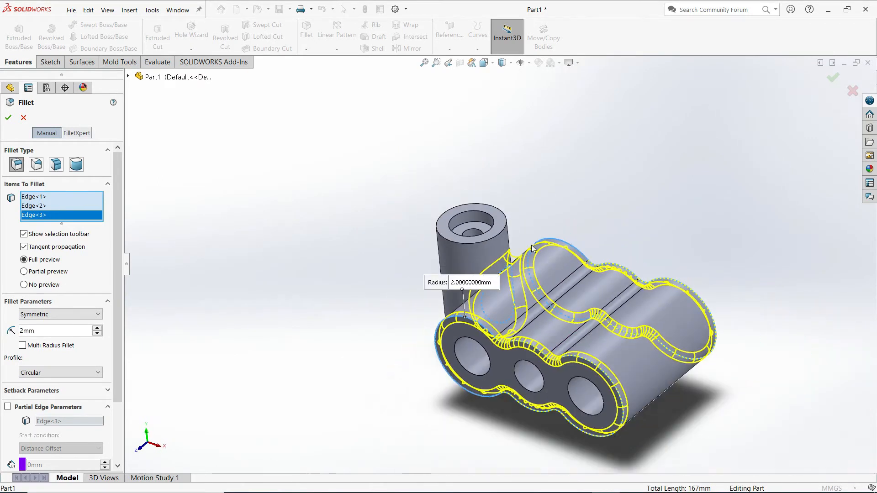
pyautogui.press('Return')
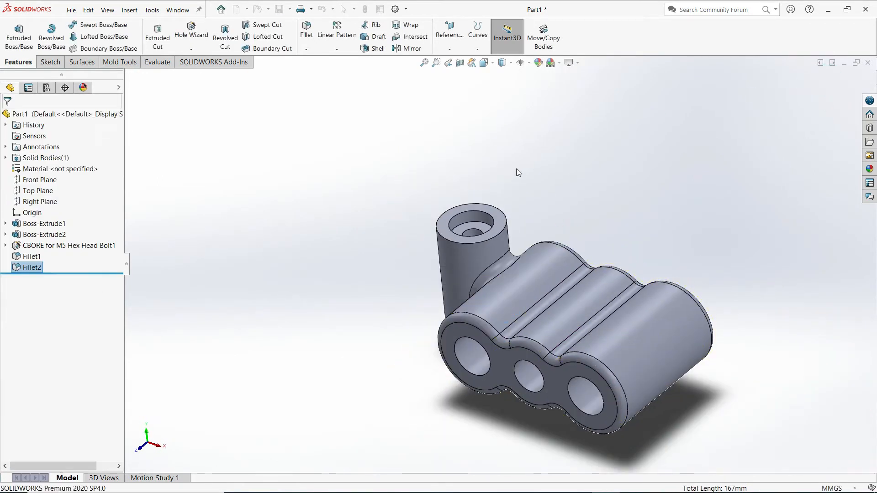
# Step: Colour the entire part orange from the standard palette and display it shaded without edges in isometric view
pyautogui.press('space')
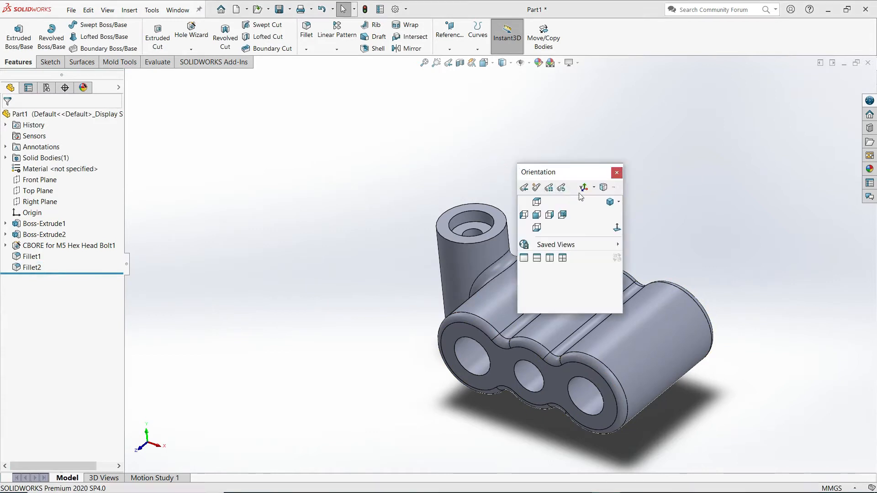
pyautogui.click(606, 201)
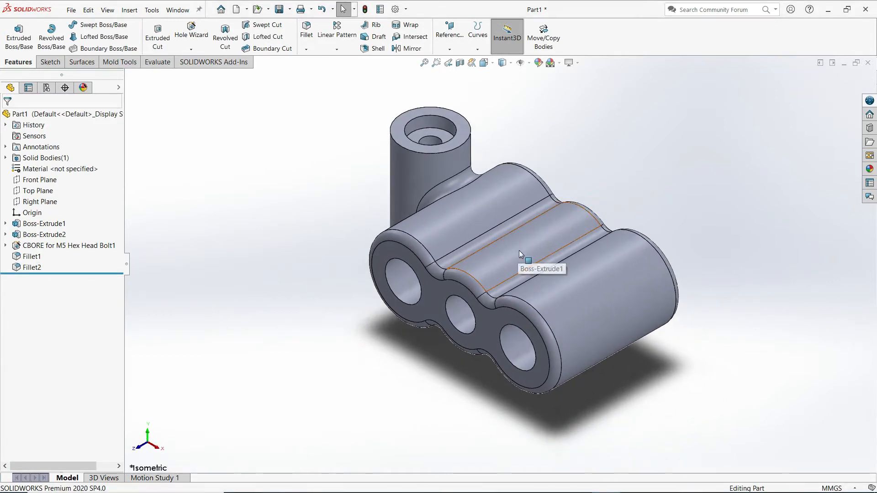
pyautogui.rightClick(518, 251)
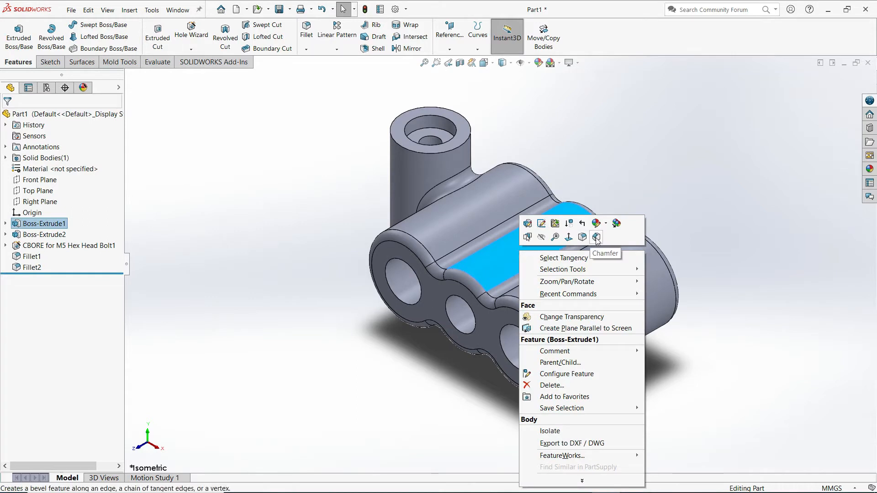
pyautogui.click(606, 223)
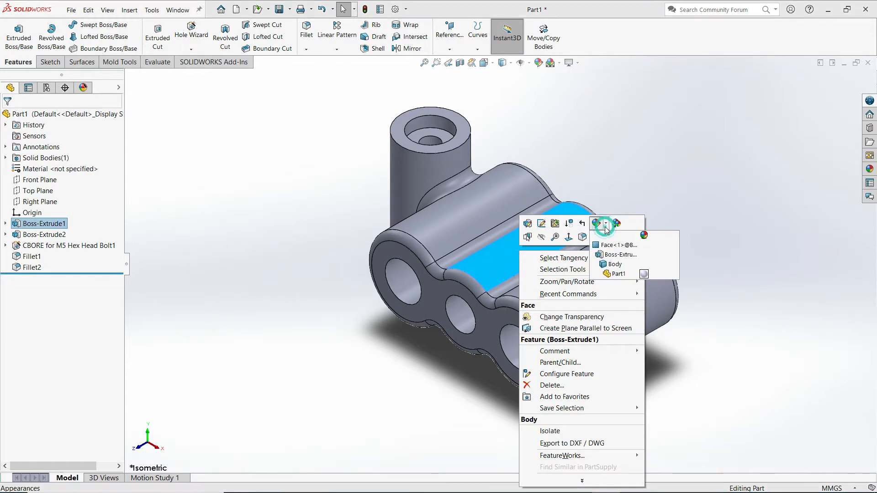
pyautogui.click(614, 274)
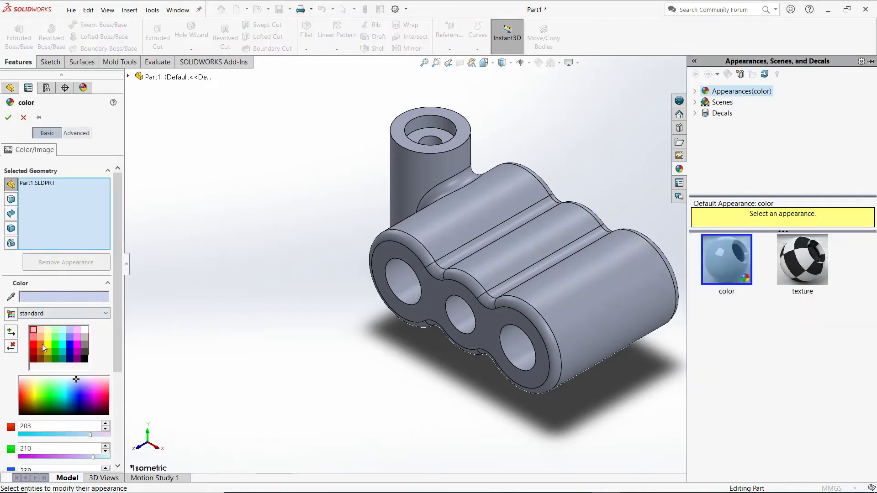
pyautogui.click(41, 346)
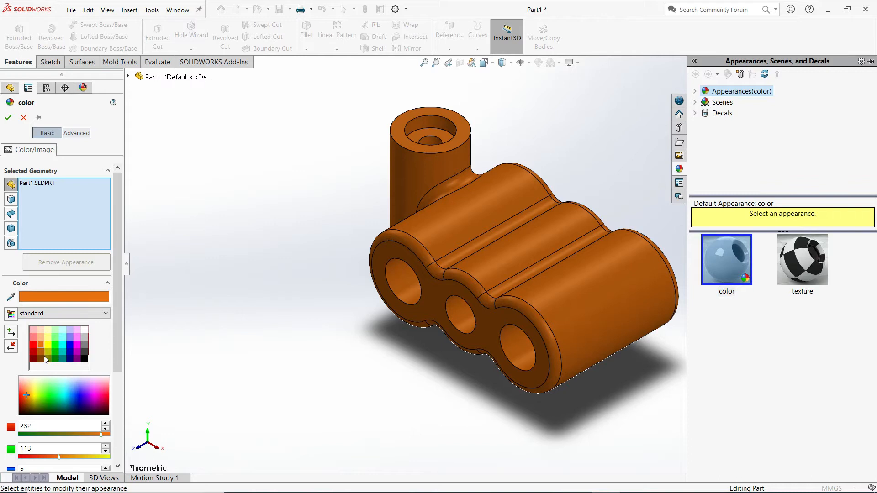
pyautogui.click(8, 118)
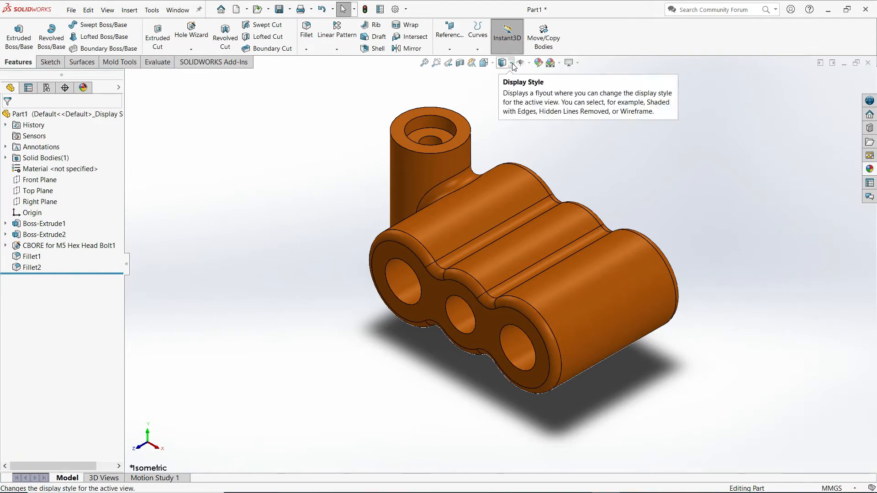
pyautogui.click(511, 63)
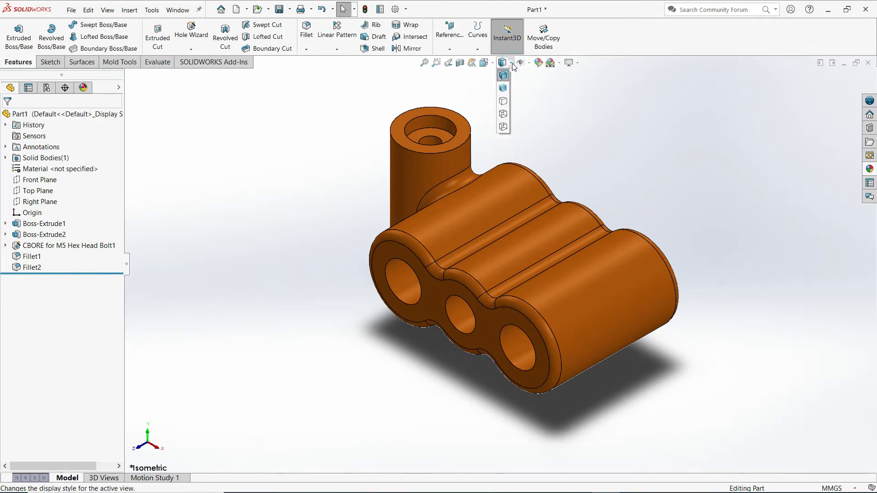
pyautogui.click(503, 90)
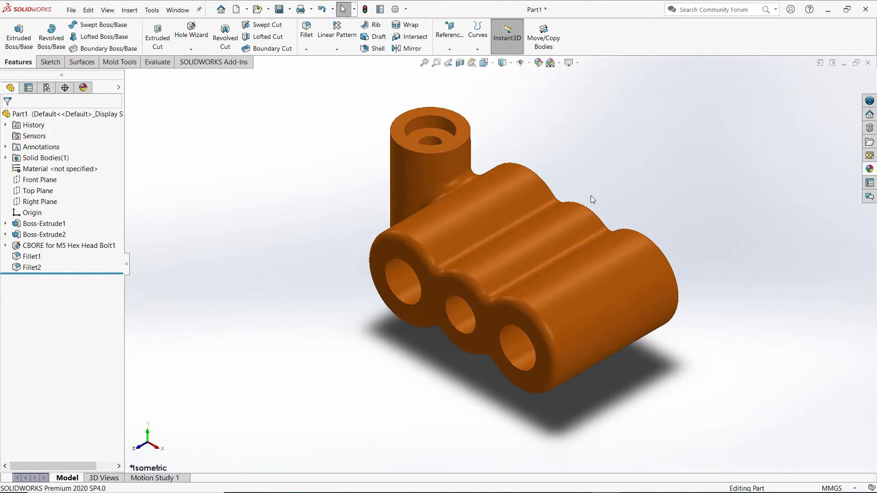
# Step: Save the part as "Tool Holder" in the Tool Holder folder inside SolidWorks 2020 Tutorial
pyautogui.click(71, 9)
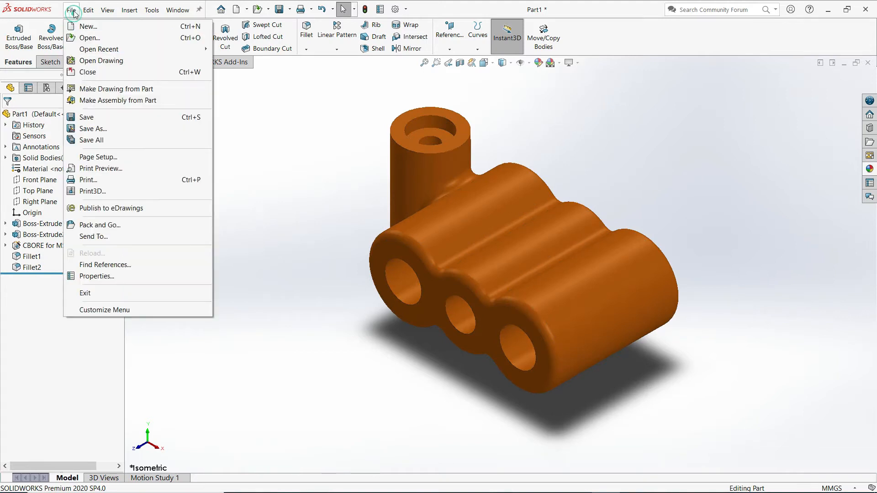
pyautogui.click(100, 129)
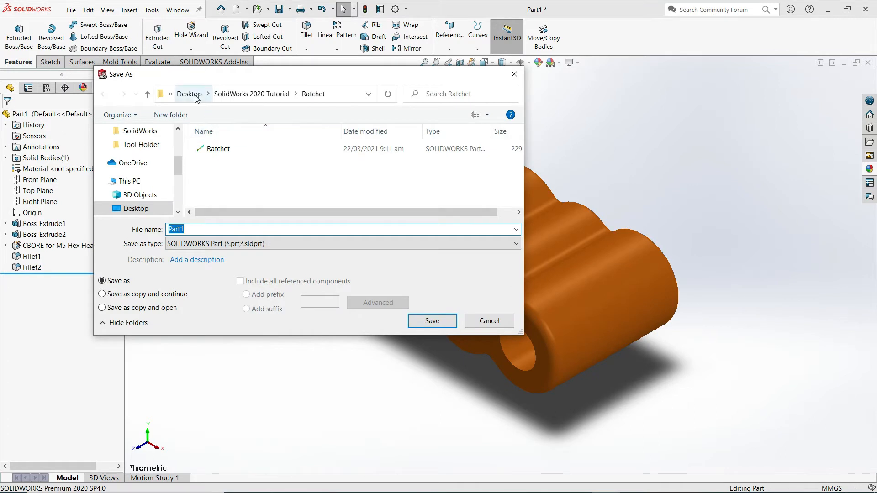
pyautogui.click(247, 94)
pyautogui.scroll(-1, 240, 177)
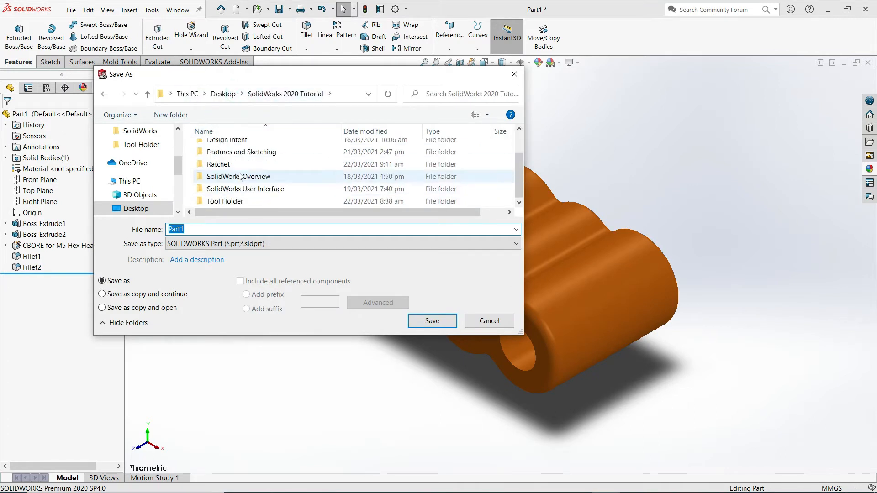
pyautogui.doubleClick(235, 204)
pyautogui.doubleClick(188, 230)
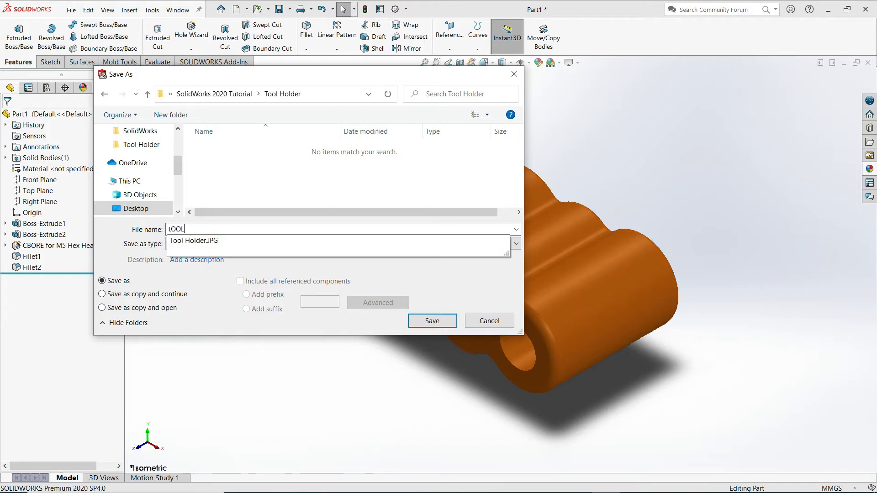
pyautogui.press('BackSpace')
pyautogui.press('BackSpace')
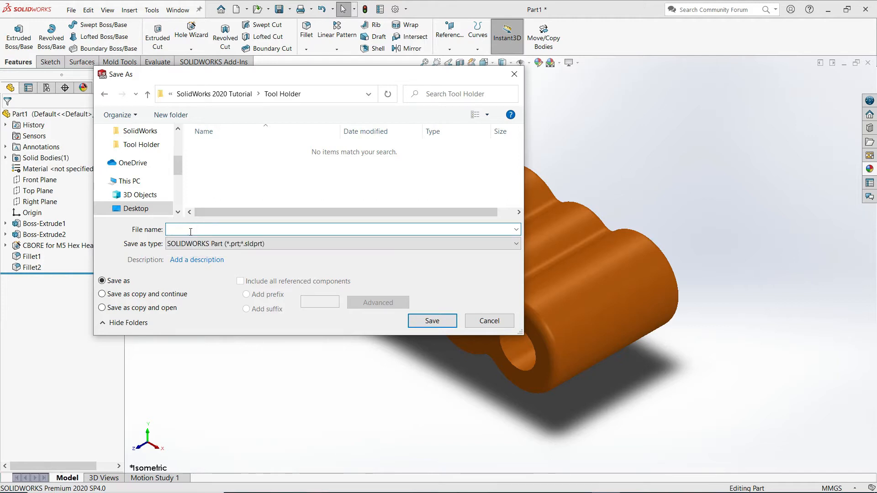
pyautogui.write('Tool Holder')
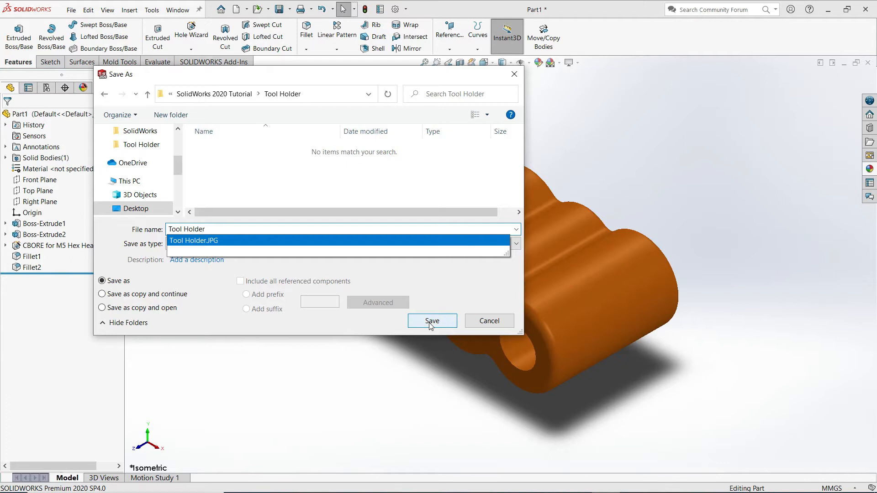
pyautogui.click(430, 322)
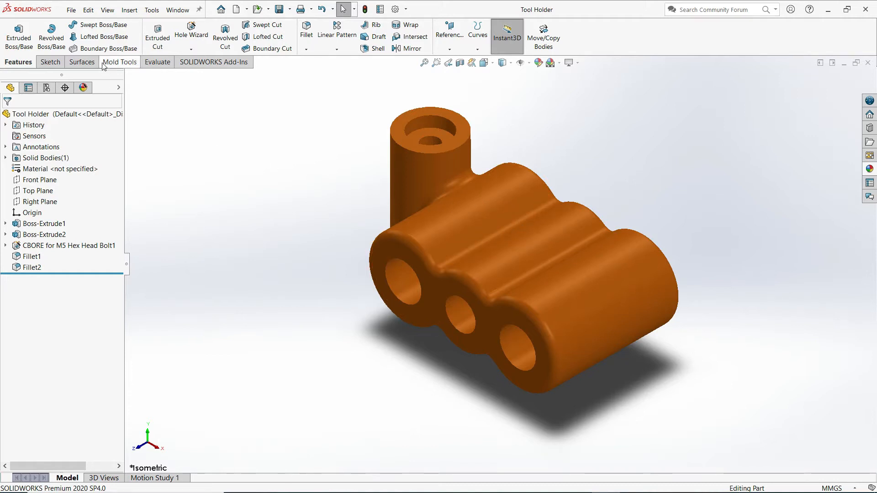
# Step: Make a drawing from the part on a standard B (ANSI) Landscape sheet with the sheet format displayed
pyautogui.click(71, 10)
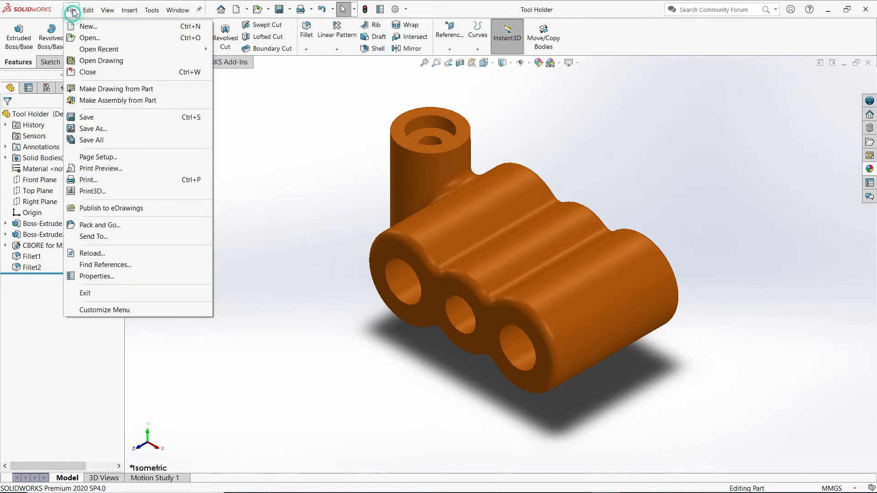
pyautogui.click(111, 94)
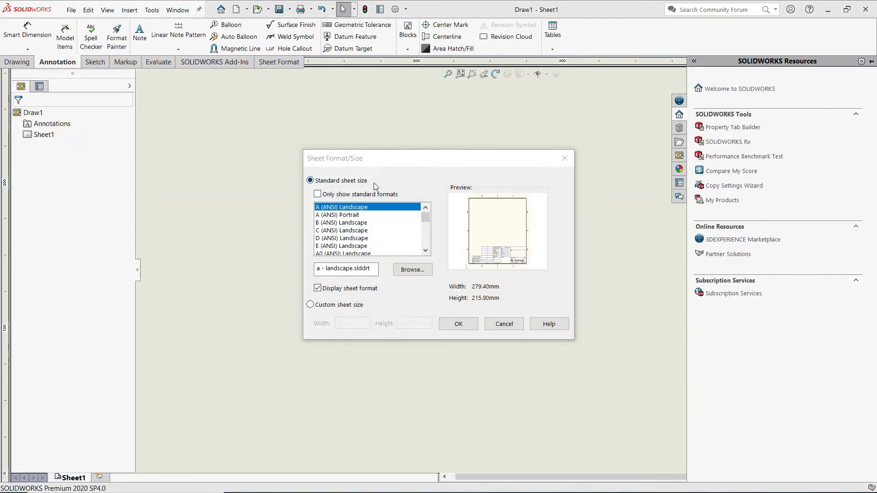
pyautogui.moveTo(387, 164); pyautogui.dragTo(373, 156)
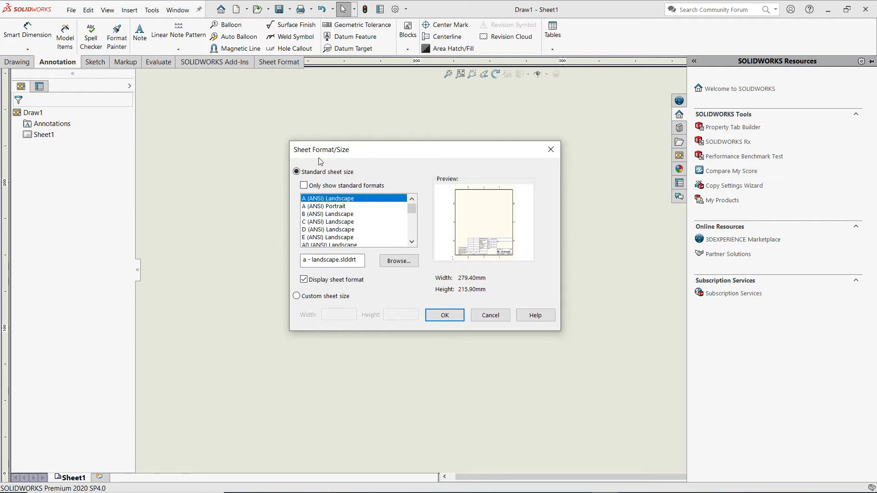
pyautogui.click(310, 214)
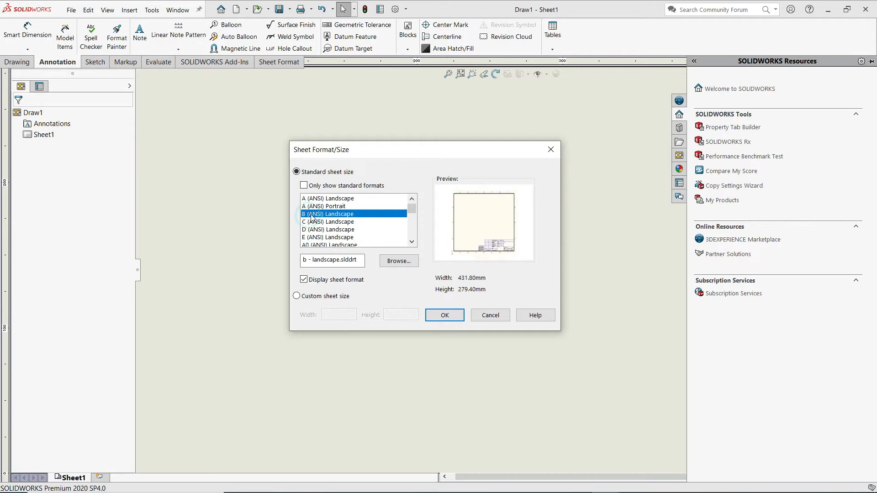
pyautogui.click(444, 315)
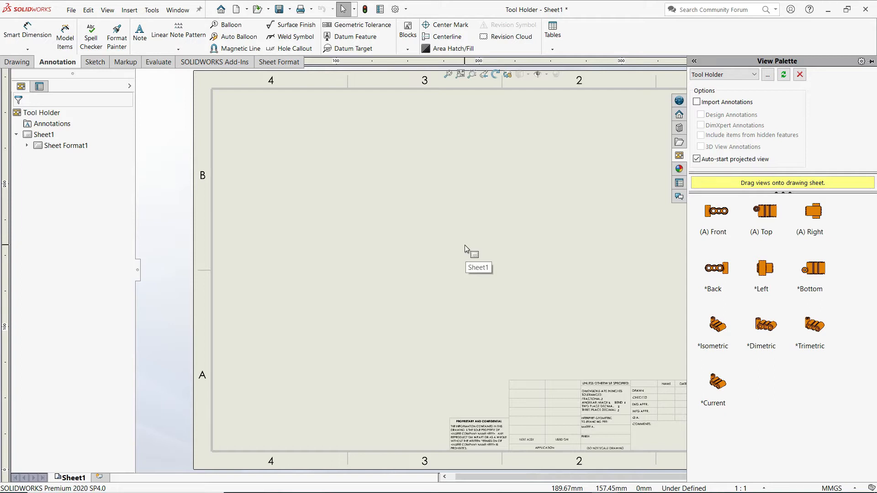
# Step: Choose the drawing's overall drafting standard and the decimal places for length in its document properties
pyautogui.click(400, 243)
pyautogui.click(395, 10)
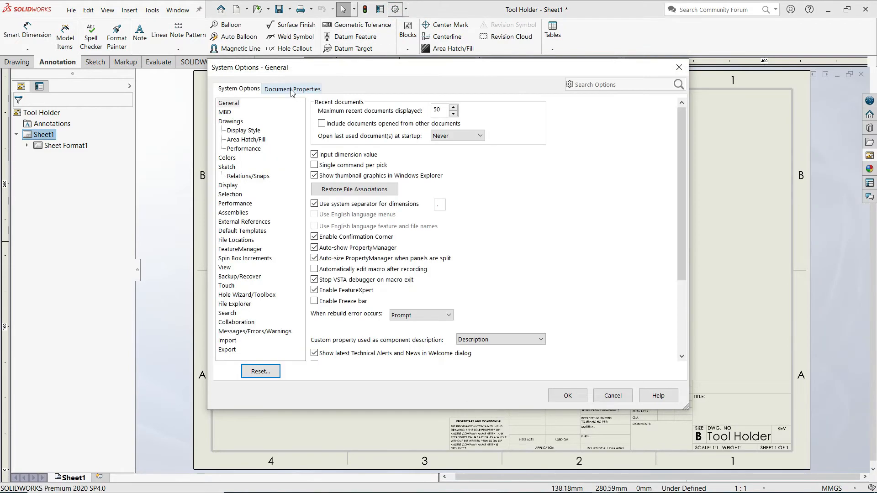
pyautogui.click(293, 89)
pyautogui.click(528, 113)
pyautogui.click(412, 130)
pyautogui.click(225, 212)
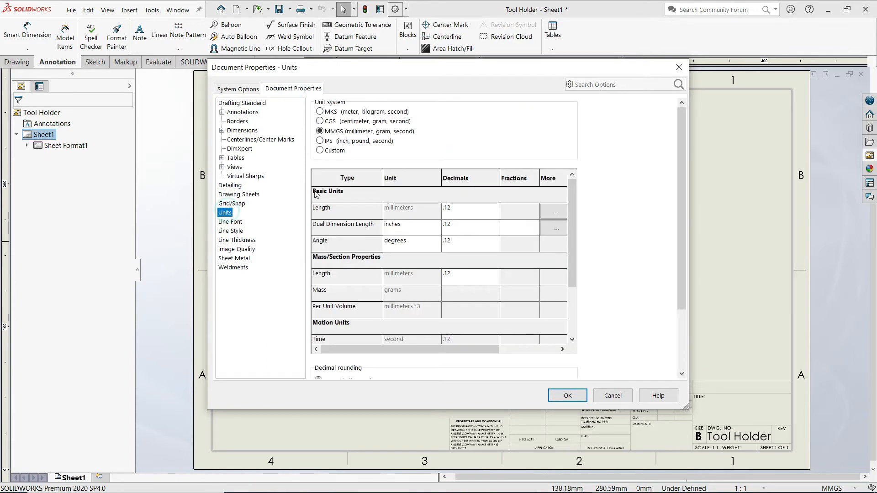
pyautogui.click(496, 210)
pyautogui.scroll(1, 479, 233)
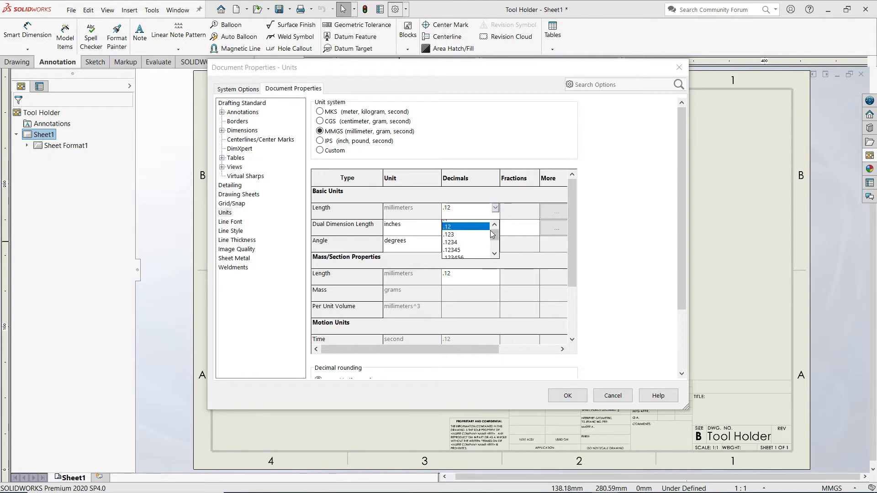
pyautogui.click(460, 224)
pyautogui.click(571, 396)
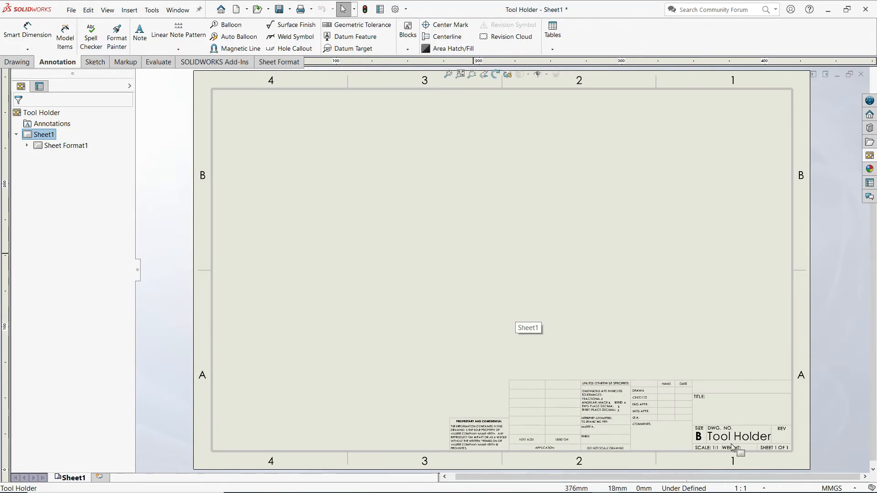
# Step: Open the sheet format of Sheet1 for editing
pyautogui.scroll(-3, 699, 372)
pyautogui.scroll(-1, 614, 363)
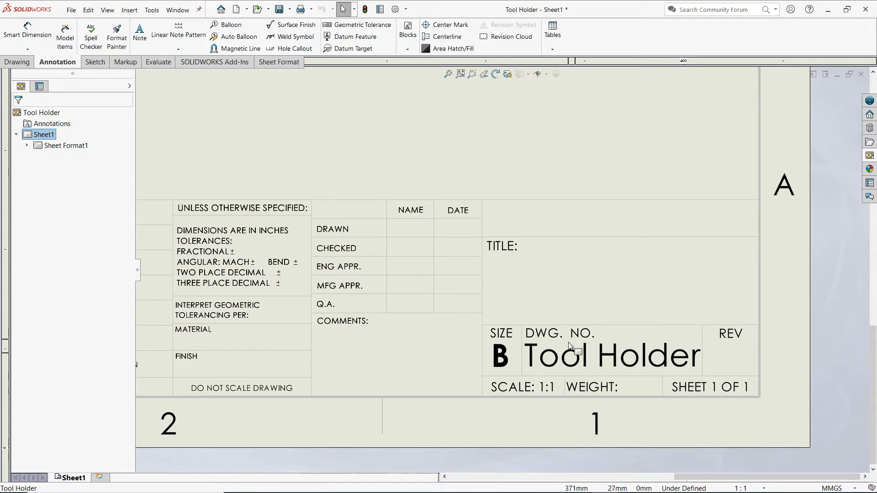
pyautogui.scroll(2, 569, 356)
pyautogui.scroll(1, 569, 355)
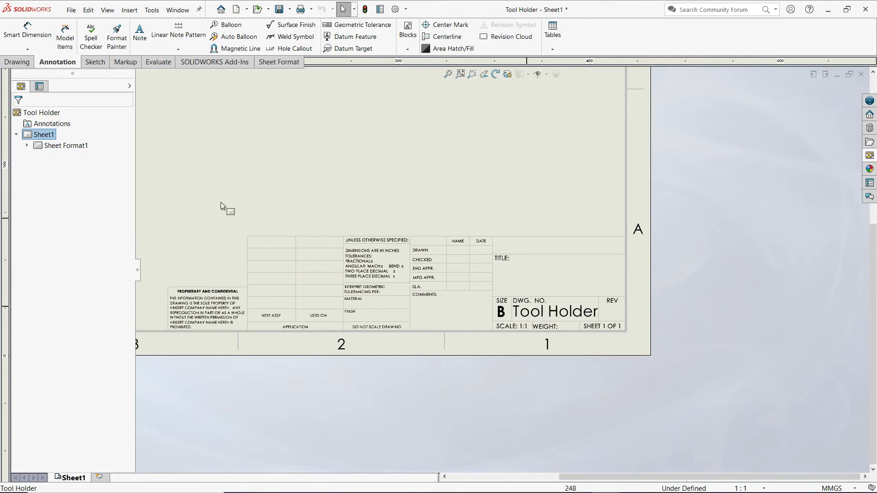
pyautogui.rightClick(40, 137)
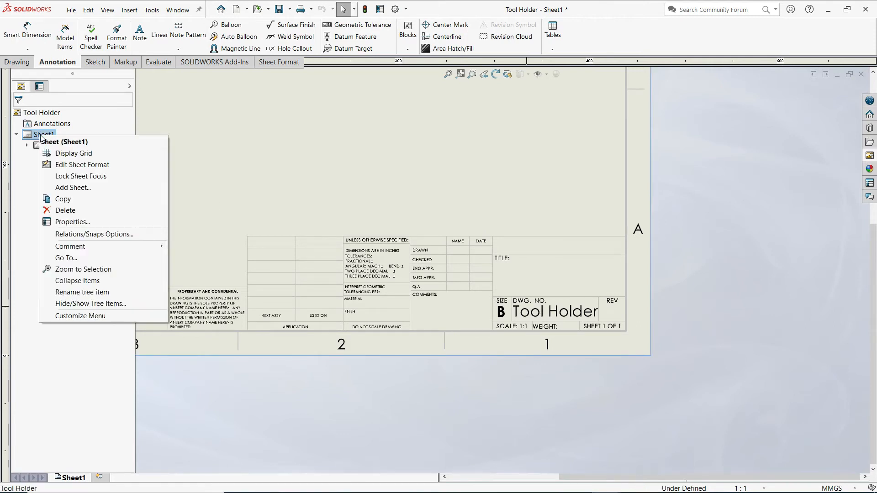
pyautogui.click(73, 165)
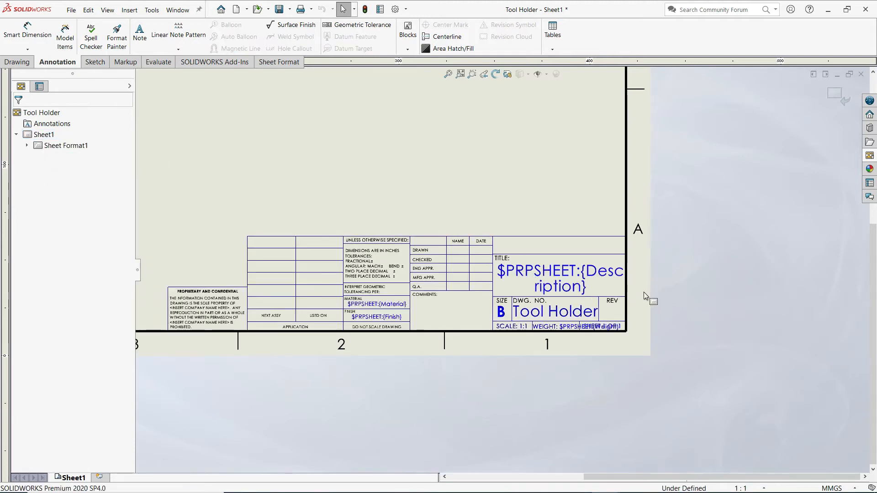
# Step: Enter "SOLID DESIGN" in the Name cell of the title block's Drawn row
pyautogui.scroll(-2, 643, 291)
pyautogui.scroll(-3, 394, 241)
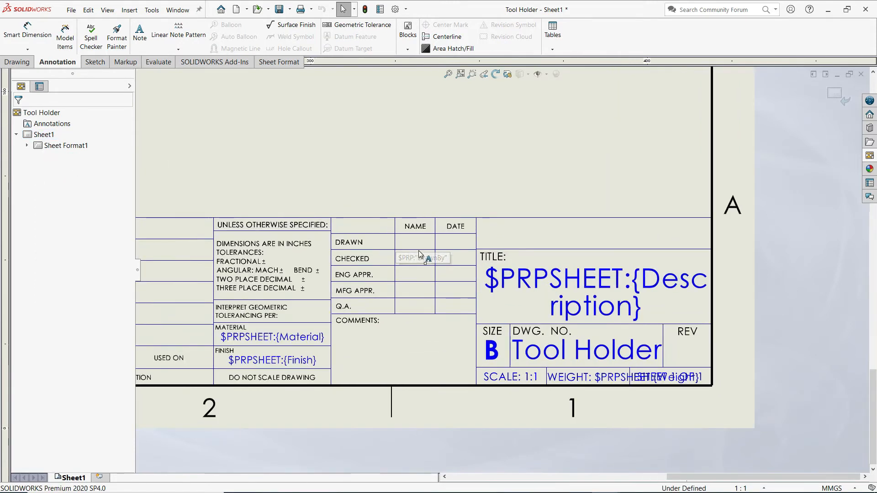
pyautogui.scroll(-6, 419, 253)
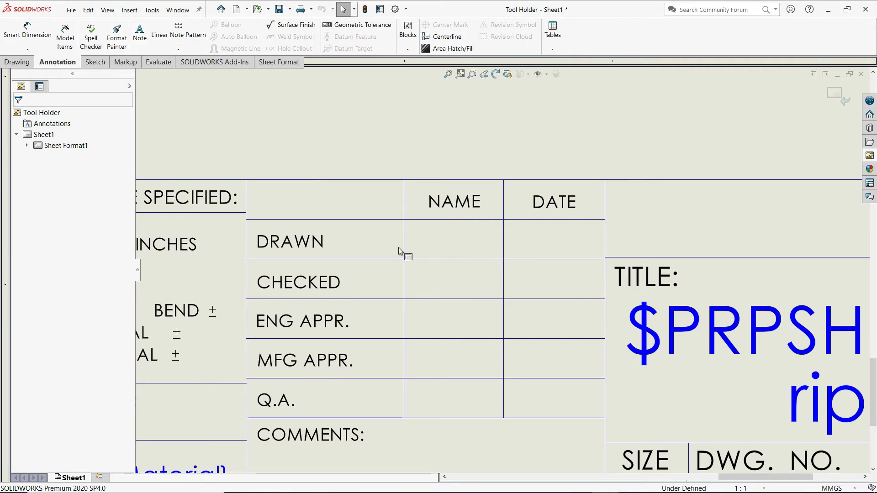
pyautogui.doubleClick(455, 240)
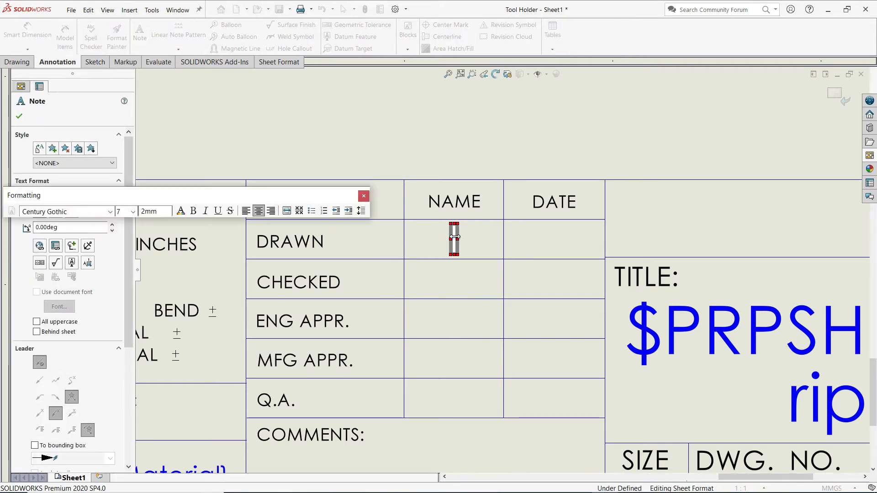
pyautogui.write('SOL')
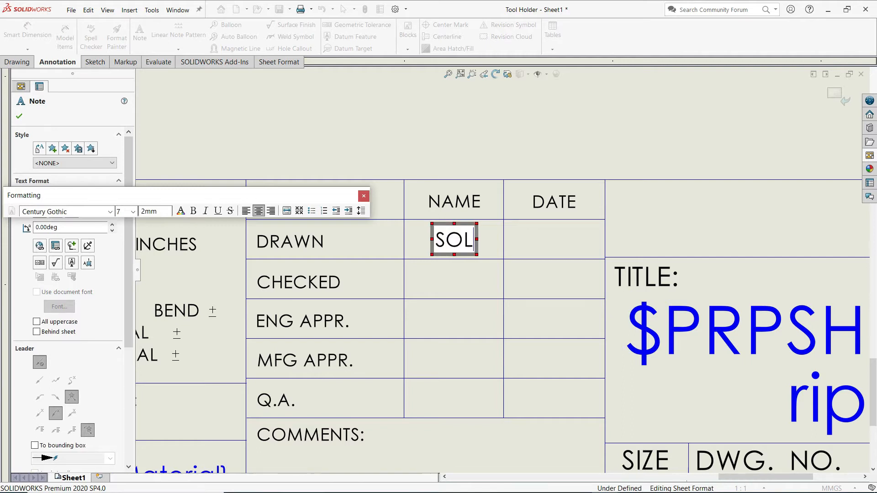
pyautogui.write('ID DESIGN')
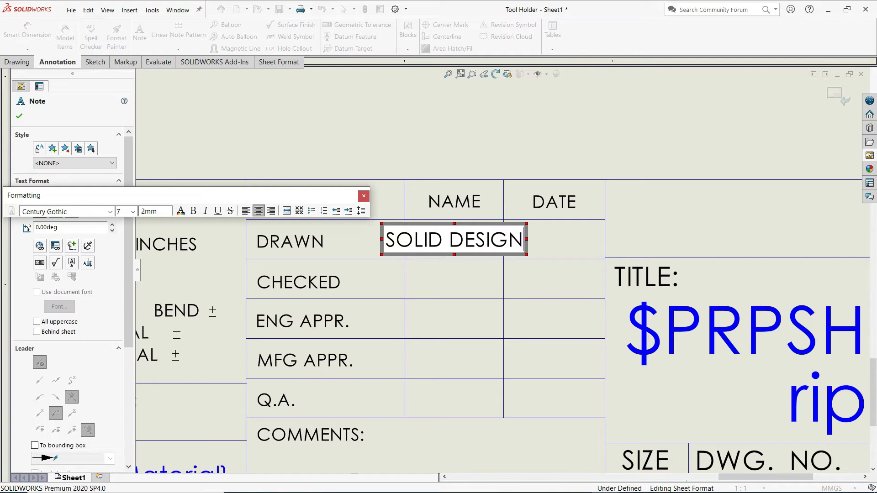
# Step: Reduce the font size of the whole SOLID DESIGN note to 5
pyautogui.moveTo(171, 193); pyautogui.dragTo(397, 156)
pyautogui.click(413, 241)
pyautogui.moveTo(388, 238); pyautogui.dragTo(519, 244)
pyautogui.click(351, 177)
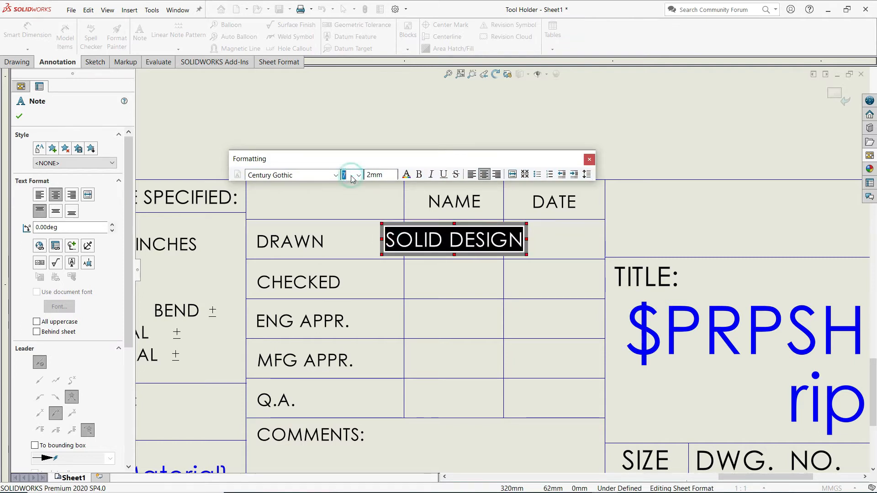
pyautogui.write('5')
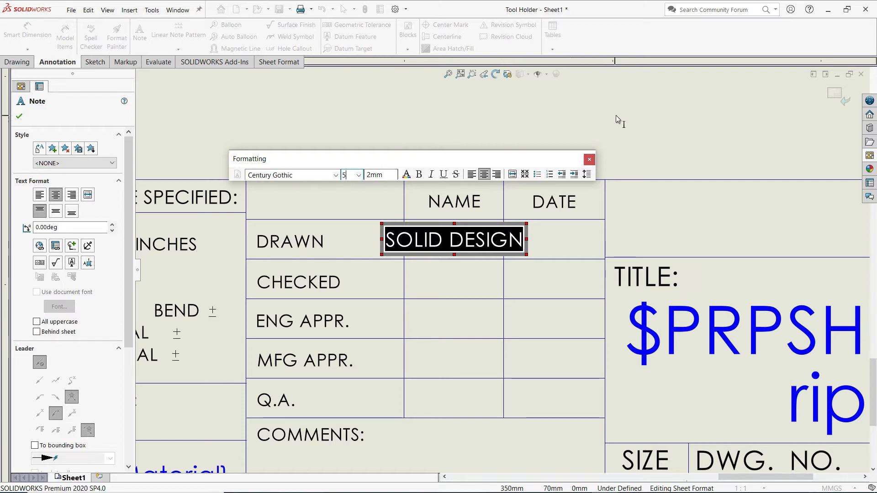
pyautogui.click(630, 97)
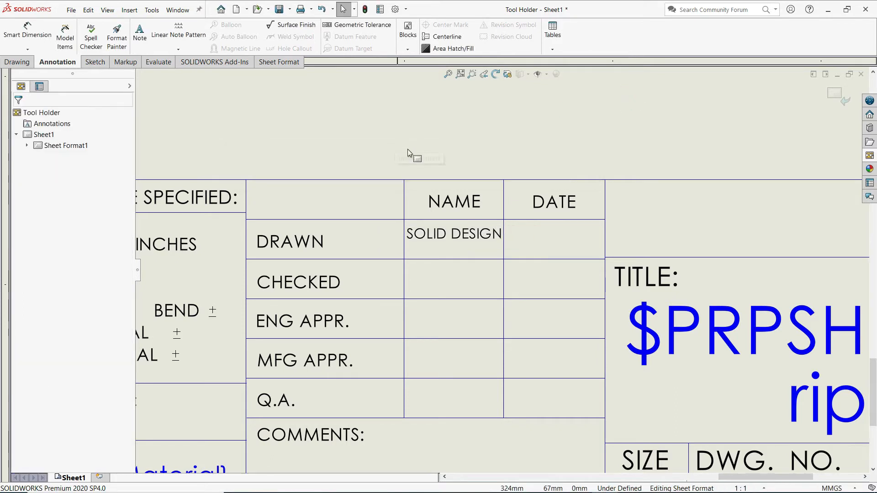
# Step: Centre the SOLID DESIGN note vertically in its title block cell and return from sheet format editing to the full sheet
pyautogui.moveTo(452, 236); pyautogui.dragTo(454, 240)
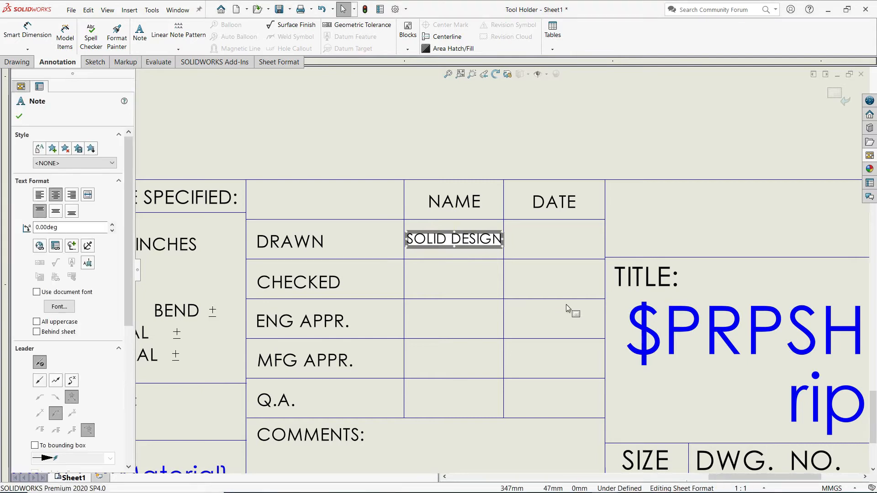
pyautogui.scroll(3, 579, 301)
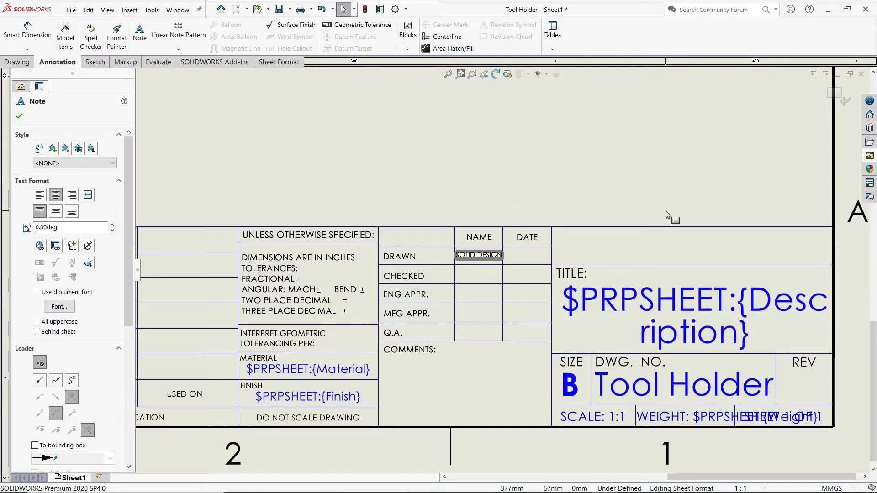
pyautogui.click(836, 96)
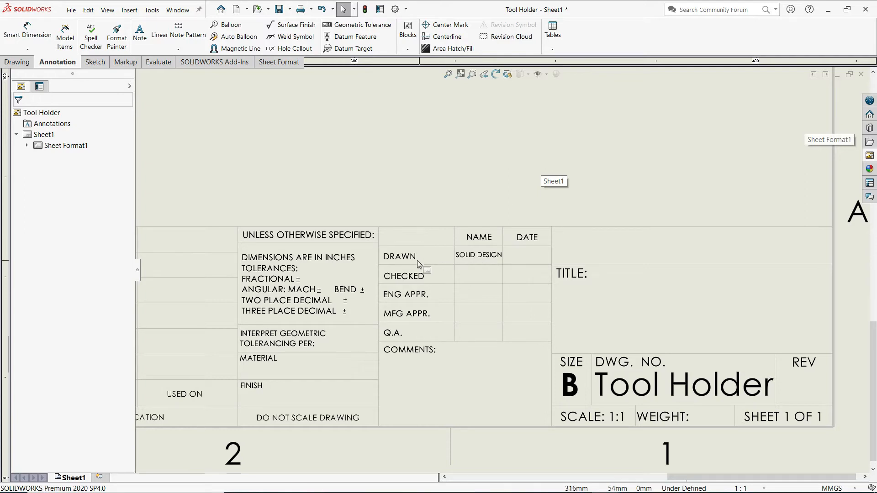
pyautogui.press('f')
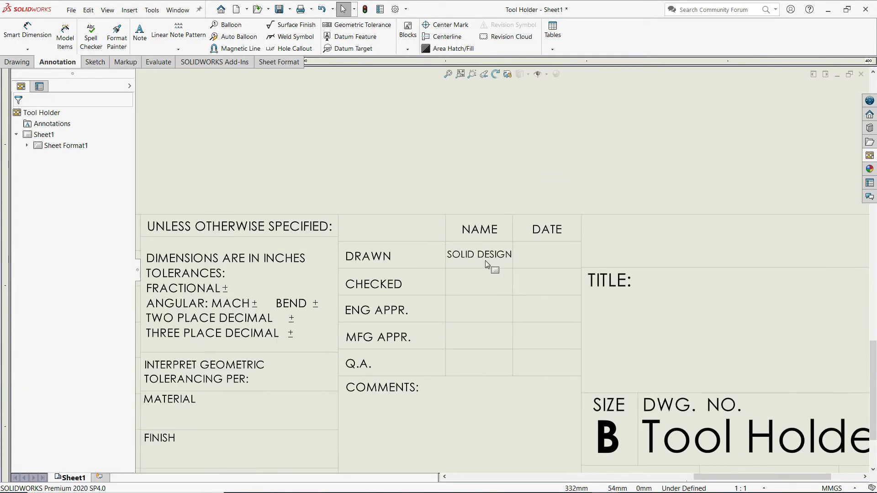
pyautogui.scroll(-3, 397, 198)
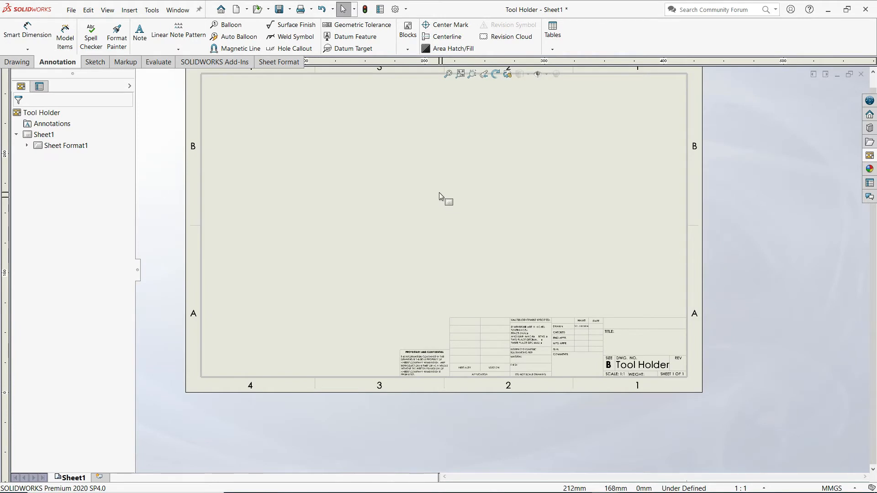
pyautogui.press('f')
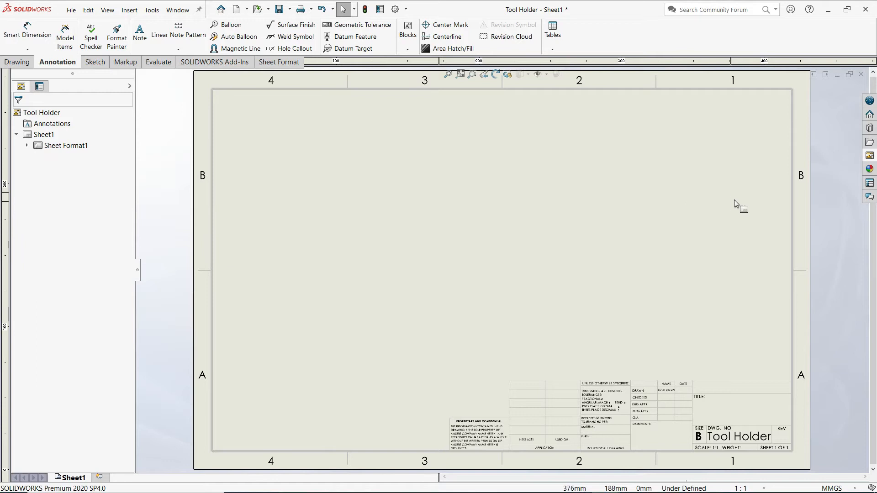
# Step: Refresh the Tool Holder views in the View Palette and place its Front view in zone A3 with a projected top view above it
pyautogui.click(868, 157)
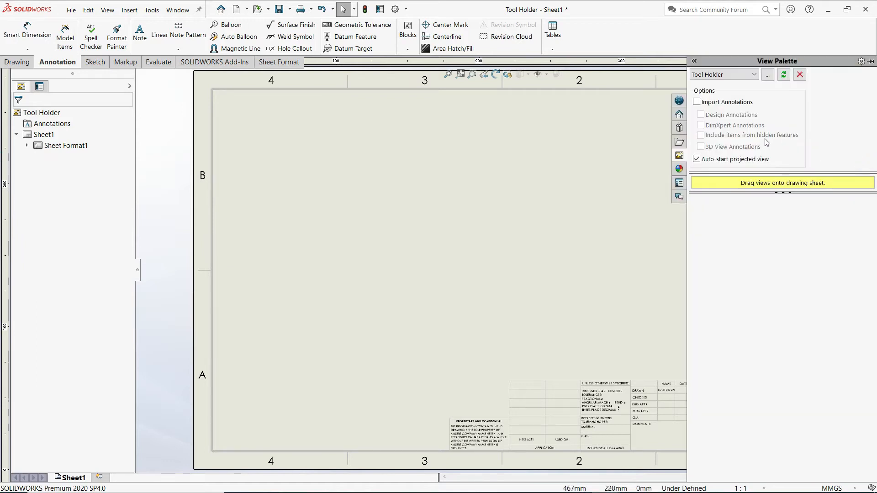
pyautogui.click(754, 76)
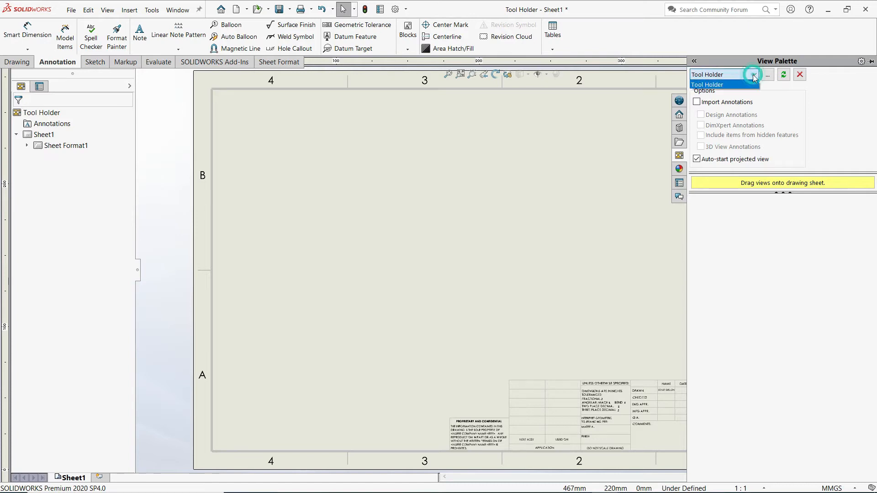
pyautogui.click(746, 86)
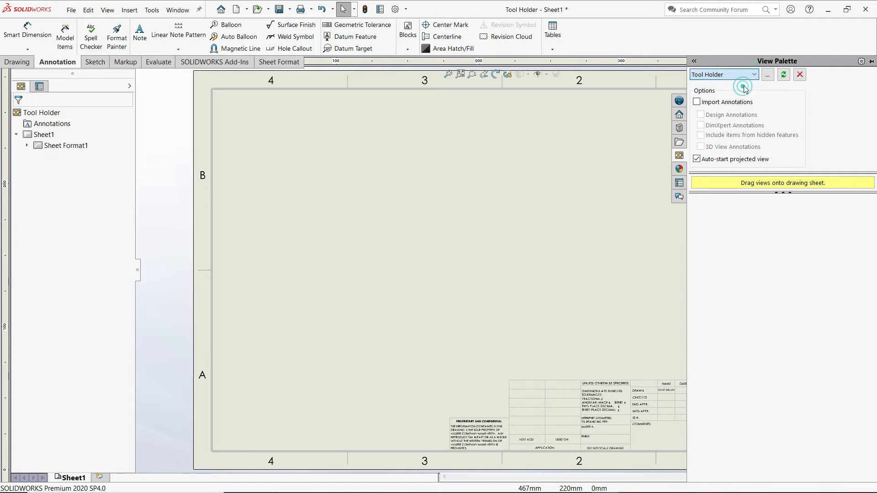
pyautogui.click(784, 74)
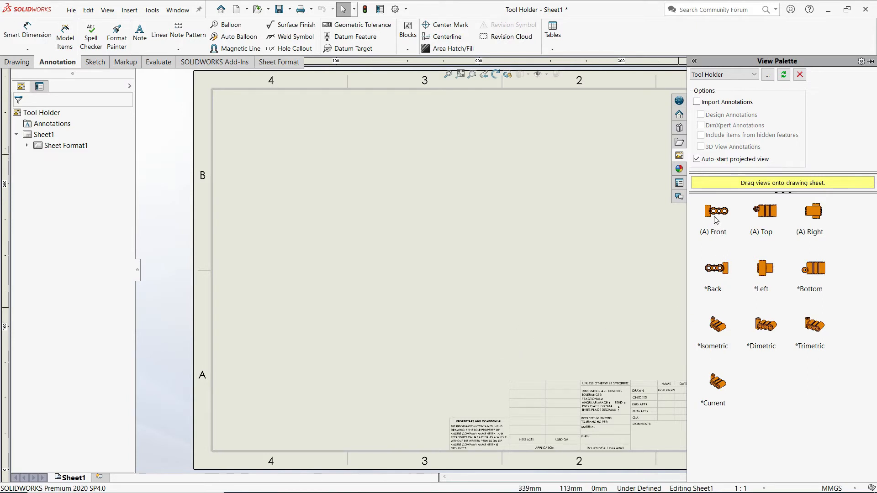
pyautogui.moveTo(715, 217)
pyautogui.mouseDown()
pyautogui.moveTo(545, 272)
pyautogui.moveTo(361, 306)
pyautogui.moveTo(374, 315)
pyautogui.mouseUp()
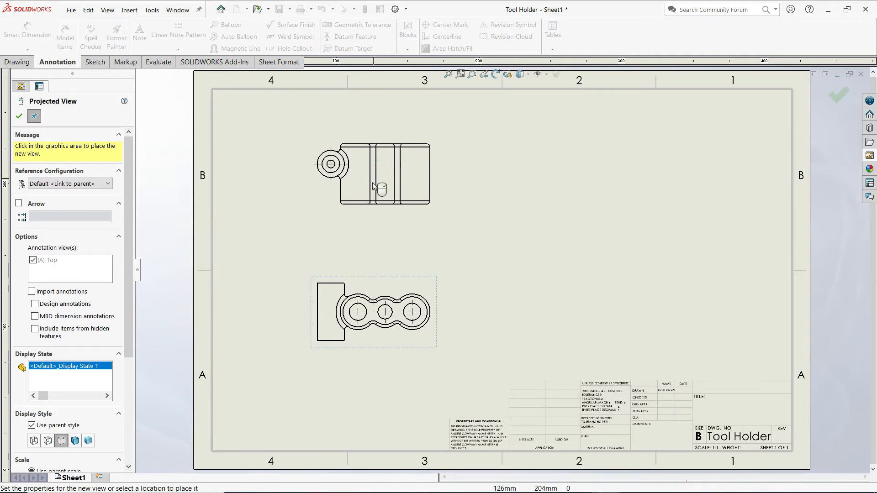
pyautogui.click(322, 300)
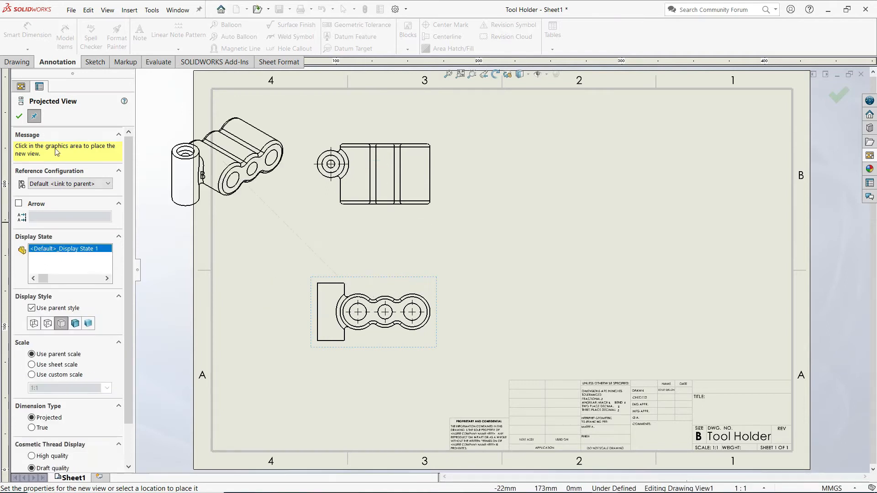
pyautogui.click(19, 117)
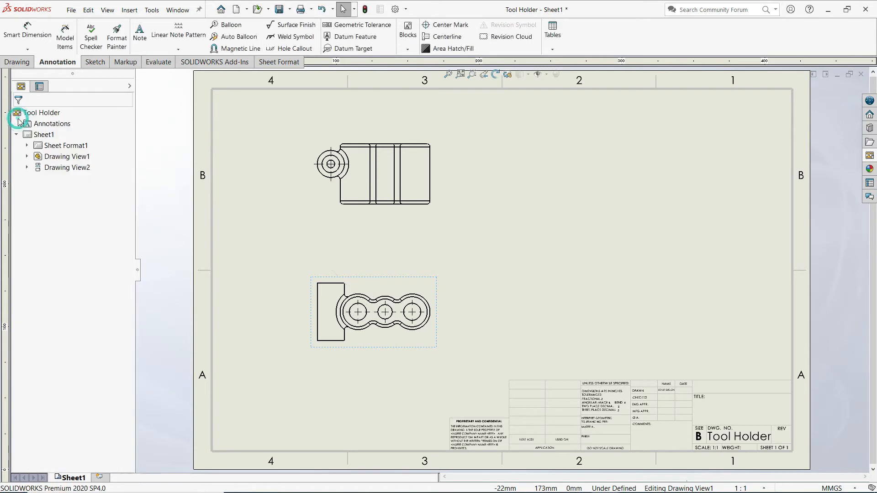
# Step: Place an Isometric view of the Tool Holder in zone B1 of the sheet and display it shaded without edges
pyautogui.click(870, 156)
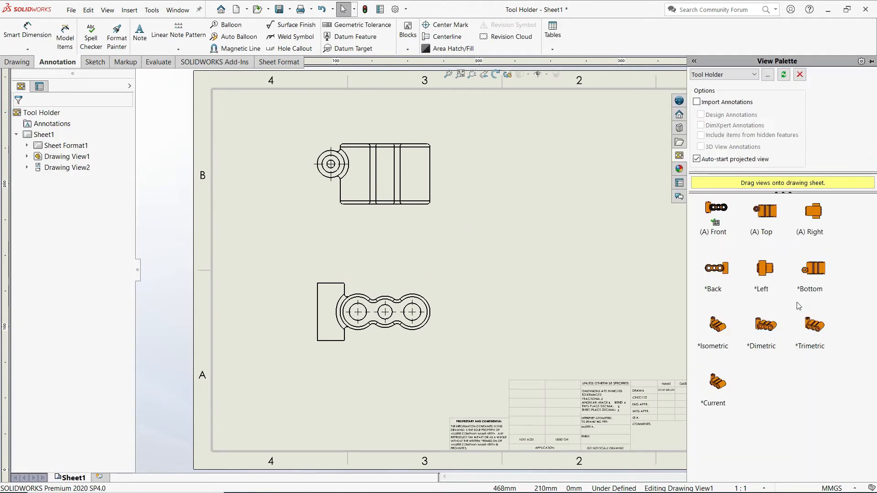
pyautogui.moveTo(721, 332)
pyautogui.mouseDown()
pyautogui.moveTo(661, 171)
pyautogui.moveTo(702, 156)
pyautogui.mouseUp()
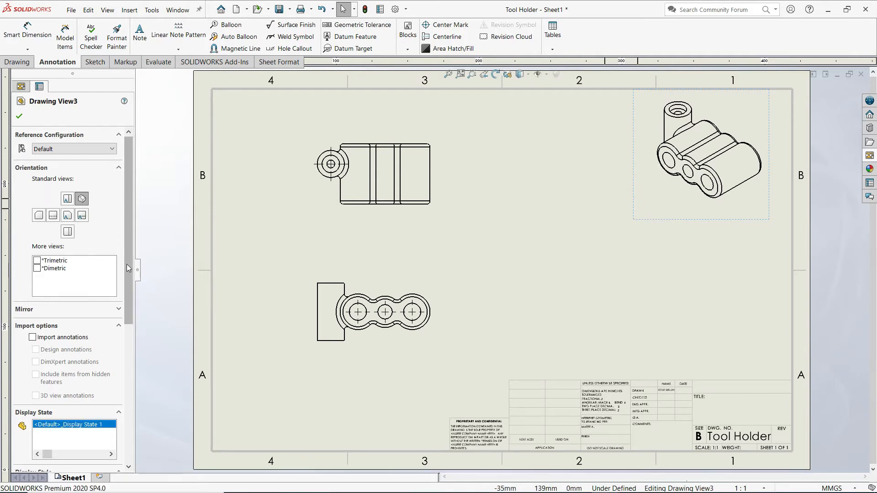
pyautogui.moveTo(131, 253); pyautogui.dragTo(131, 335)
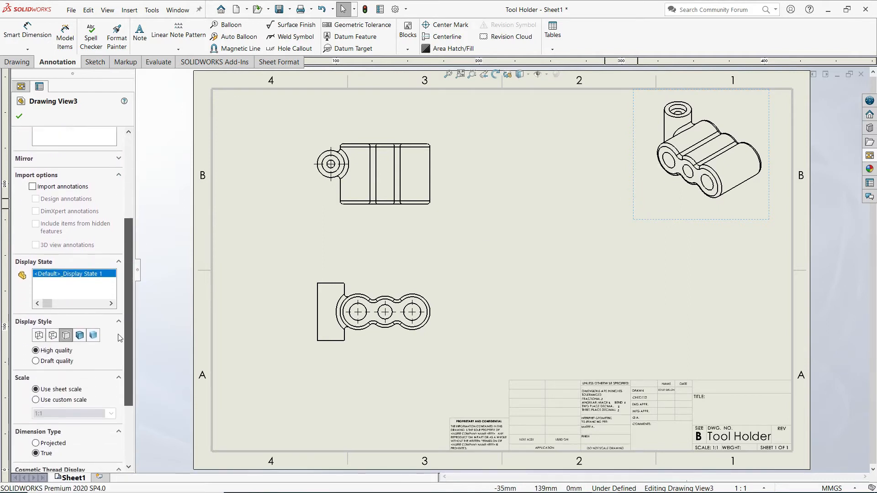
pyautogui.click(94, 336)
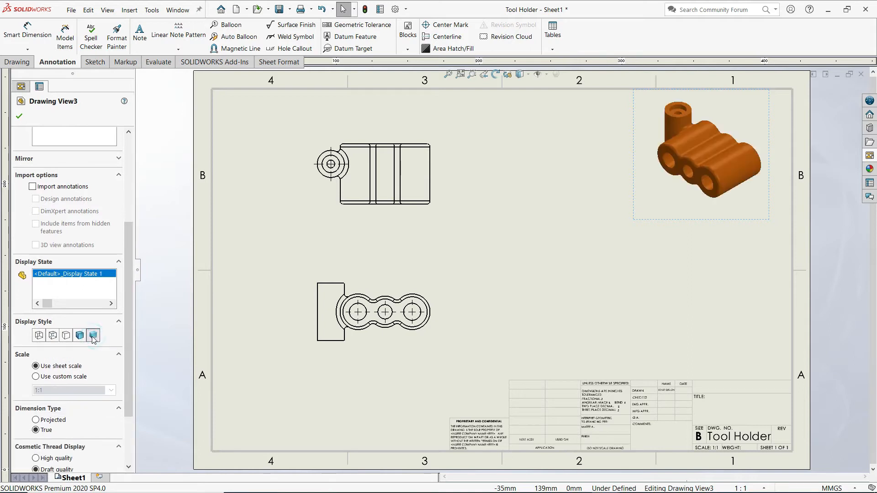
pyautogui.click(632, 218)
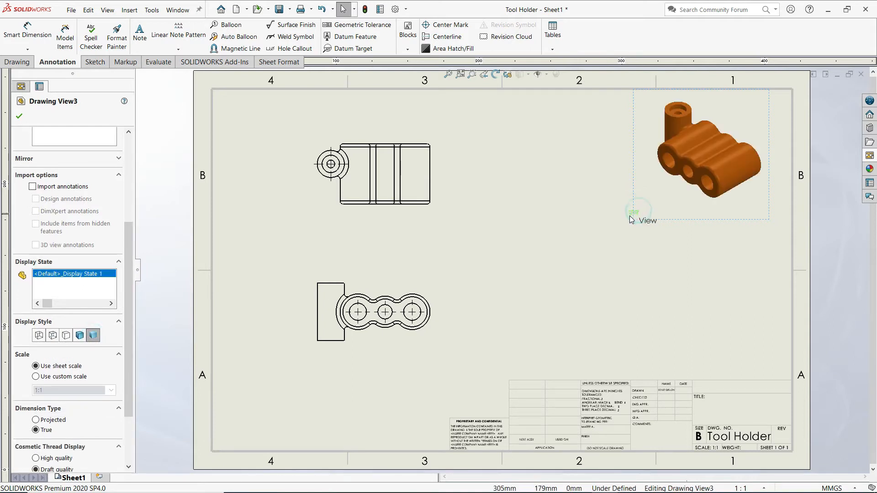
pyautogui.moveTo(636, 219); pyautogui.dragTo(632, 221)
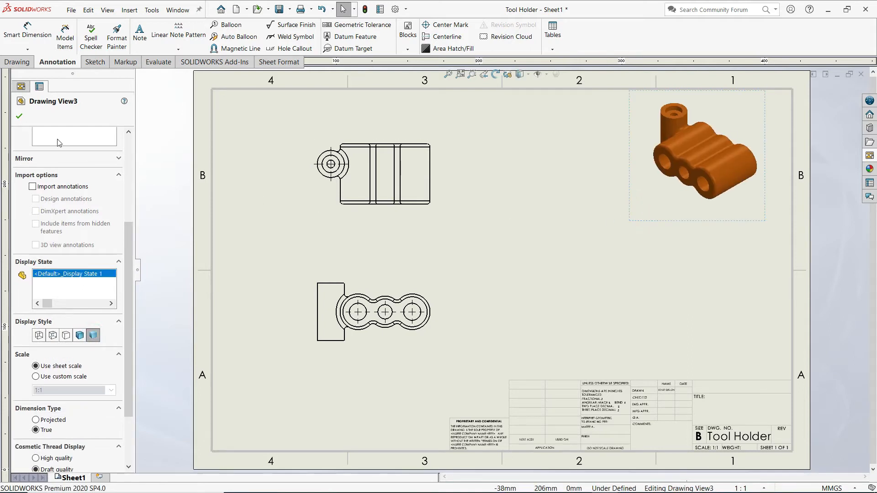
pyautogui.click(18, 117)
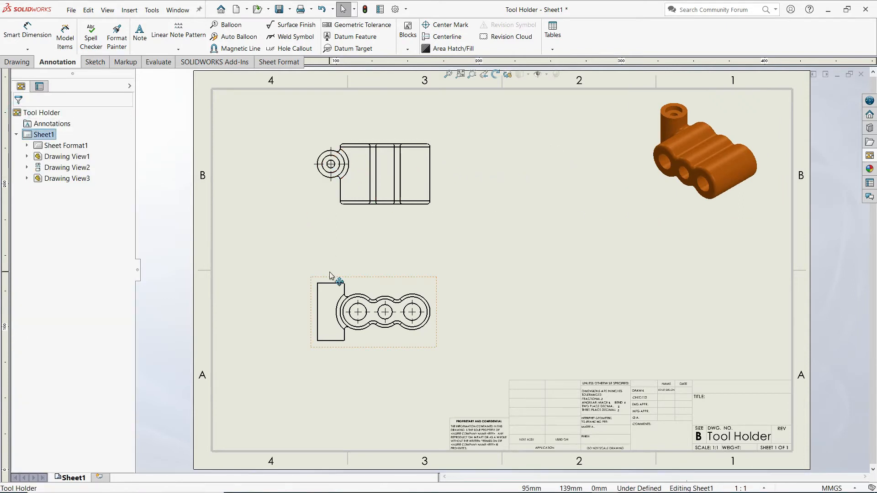
# Step: Set the front view's display style to Hidden Lines Visible
pyautogui.click(315, 281)
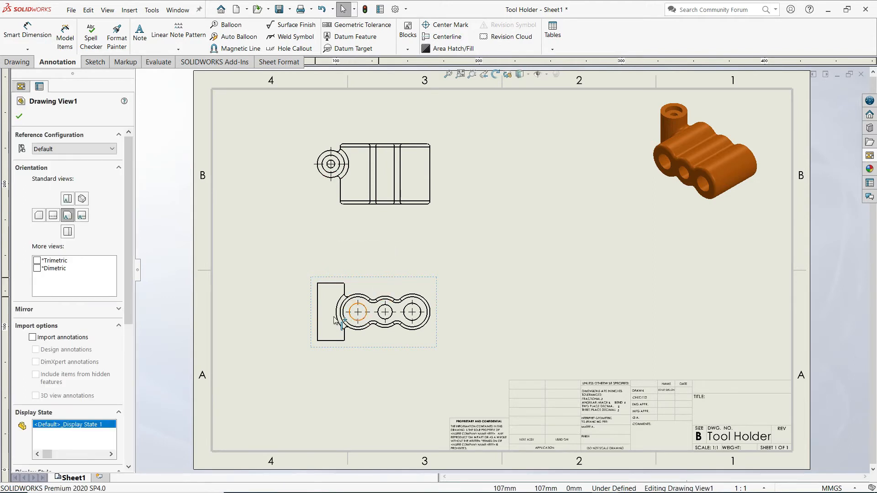
pyautogui.moveTo(130, 260); pyautogui.dragTo(128, 333)
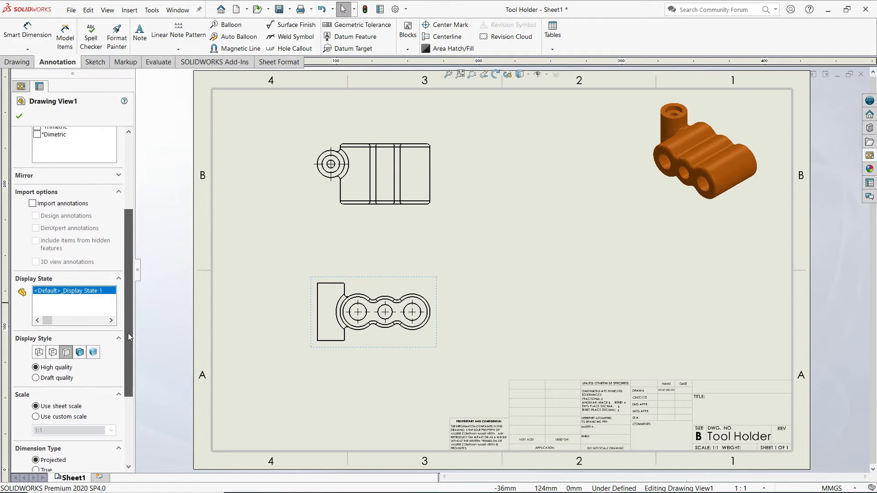
pyautogui.click(53, 353)
pyautogui.scroll(-2, 330, 321)
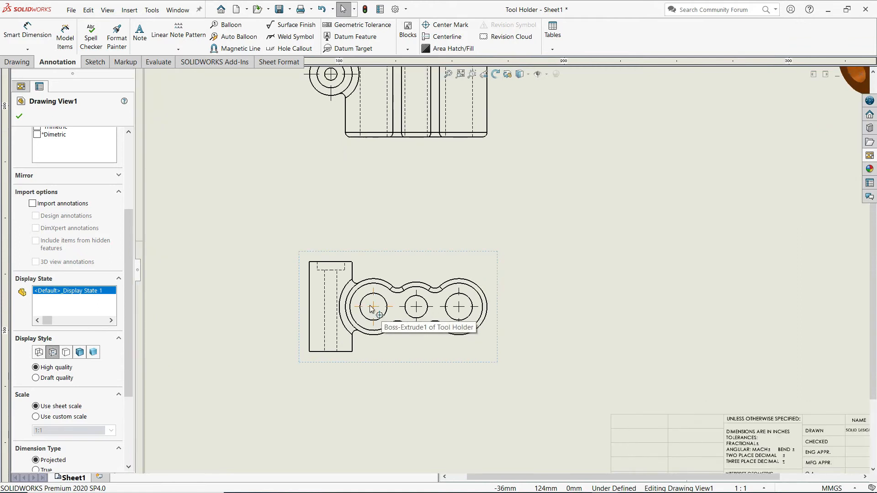
# Step: Try the Hidden Lines Removed and Shaded With Edges styles on the top view and return it to its parent display style
pyautogui.scroll(1, 352, 270)
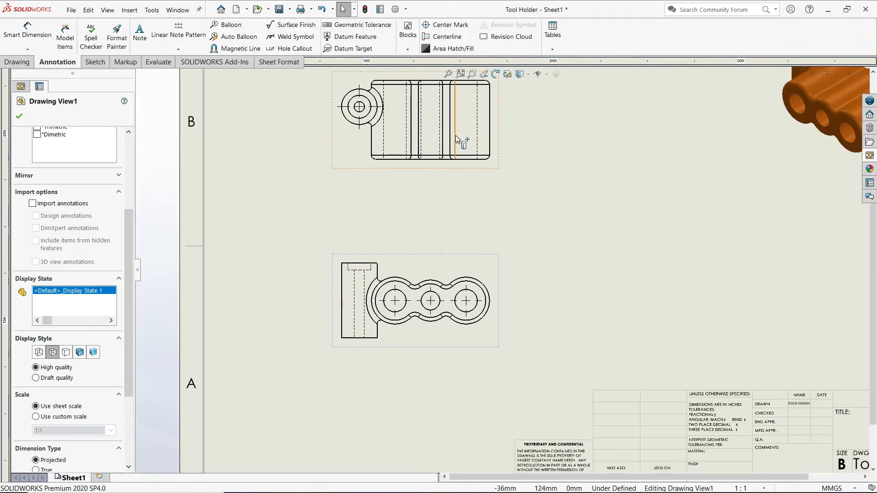
pyautogui.scroll(1, 454, 137)
pyautogui.scroll(-2, 454, 143)
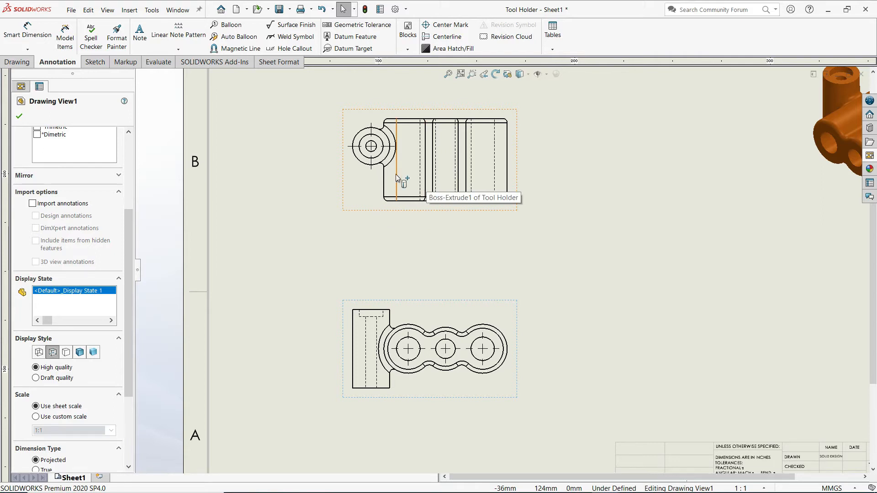
pyautogui.click(350, 208)
pyautogui.moveTo(128, 256); pyautogui.dragTo(125, 311)
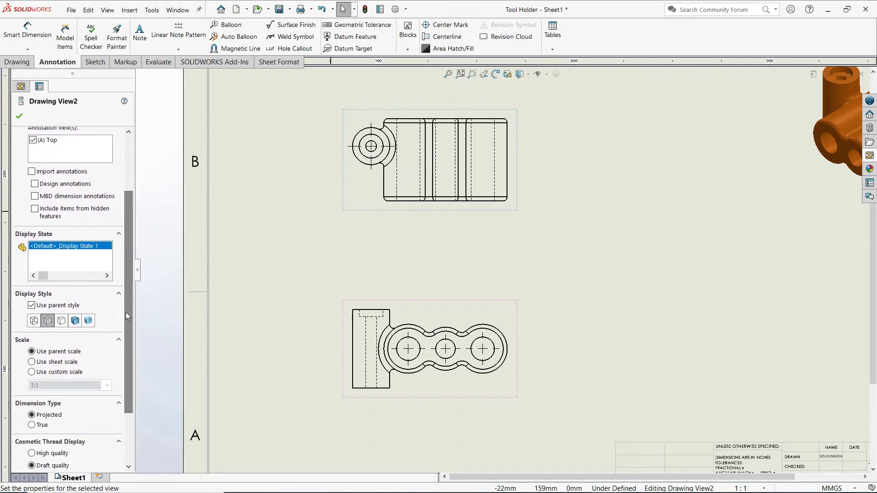
pyautogui.click(31, 306)
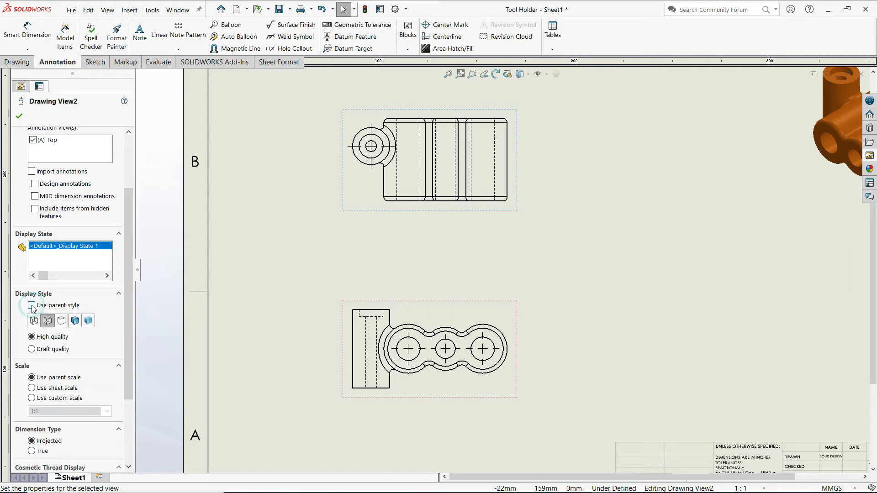
pyautogui.click(62, 322)
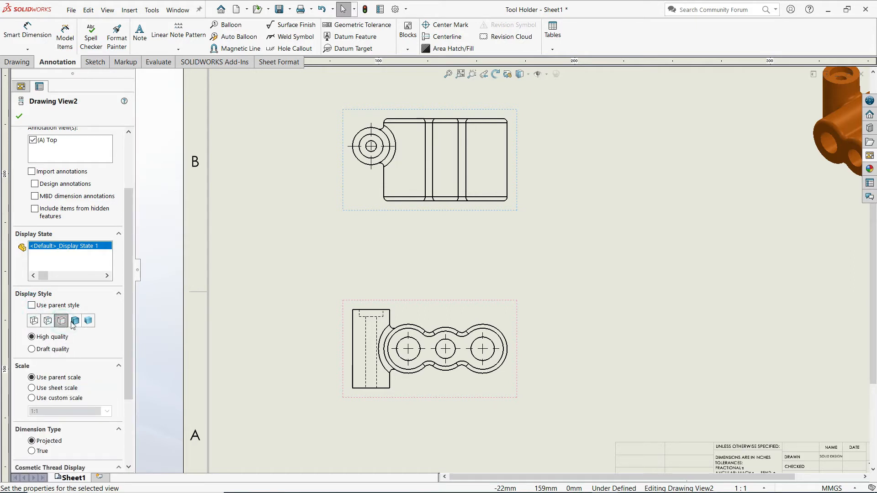
pyautogui.click(78, 322)
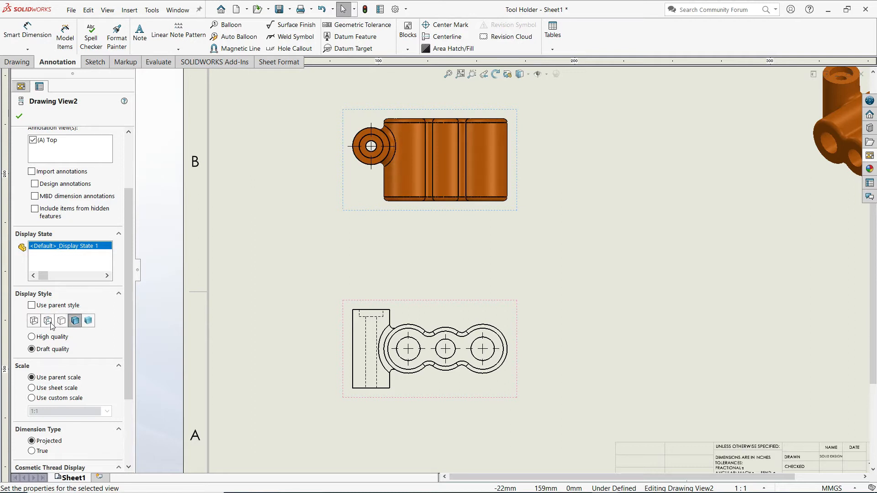
pyautogui.click(32, 305)
pyautogui.click(317, 257)
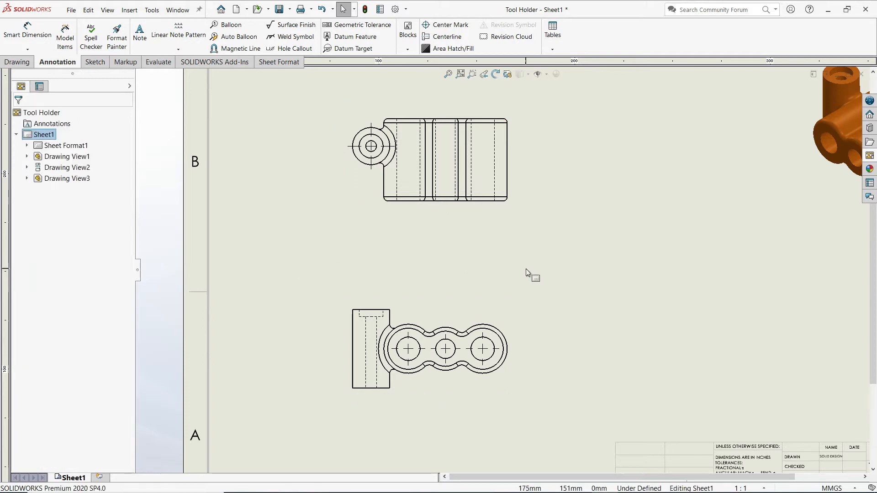
# Step: Create a detail view from a circle of about 37 mm radius centred on the front view's middle hole, placing it below the isometric view
pyautogui.click(23, 66)
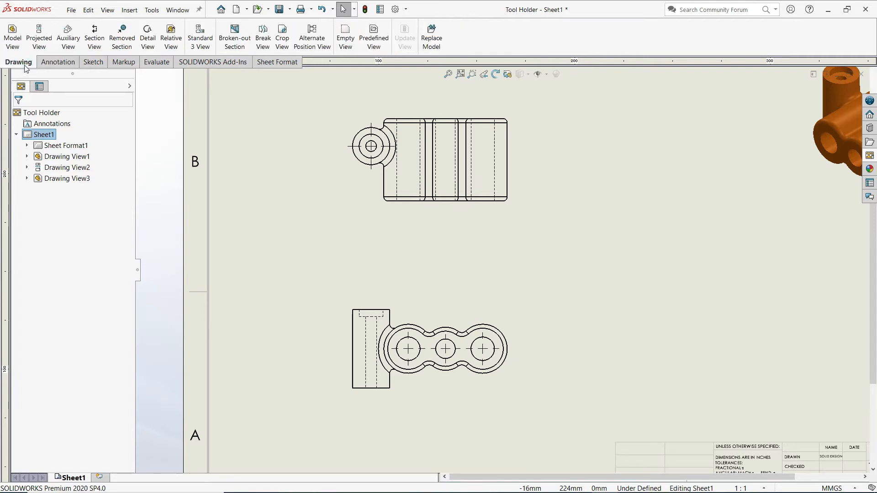
pyautogui.click(148, 40)
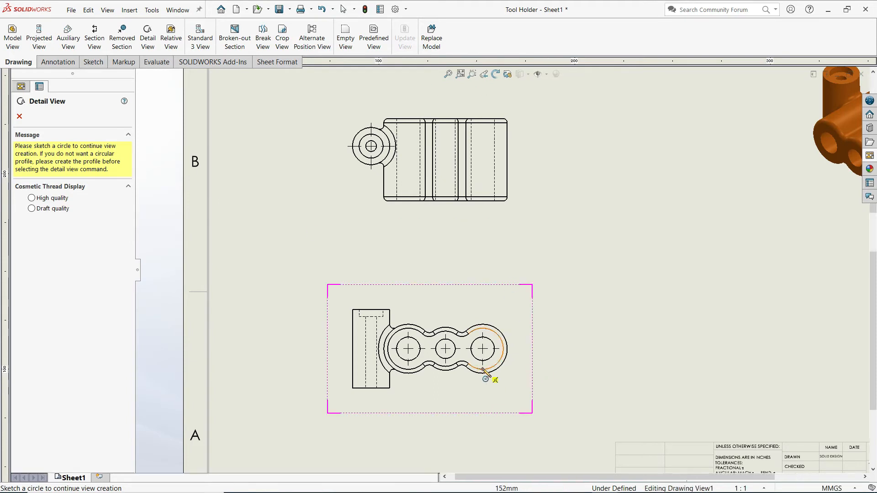
pyautogui.scroll(-3, 485, 374)
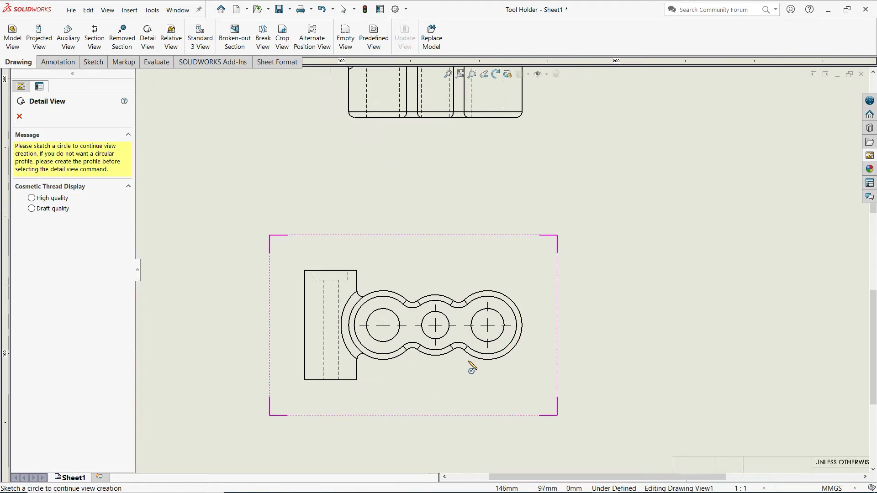
pyautogui.click(433, 316)
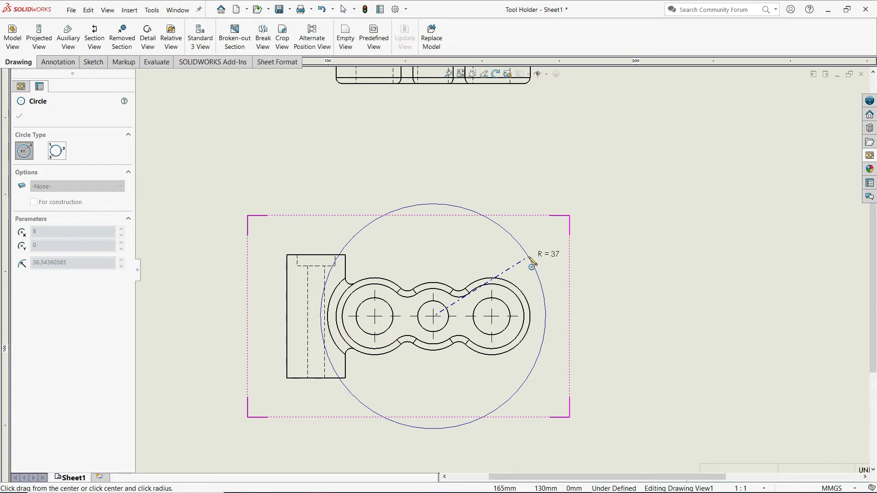
pyautogui.click(529, 258)
pyautogui.scroll(5, 525, 263)
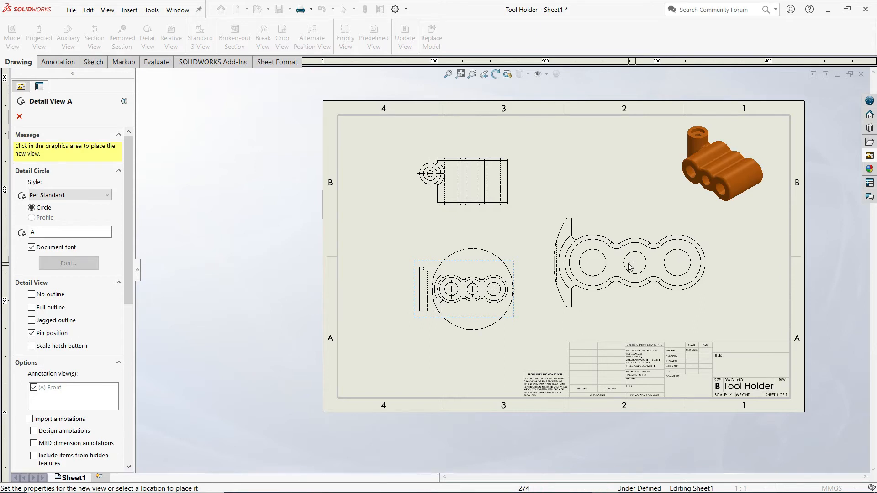
pyautogui.click(632, 265)
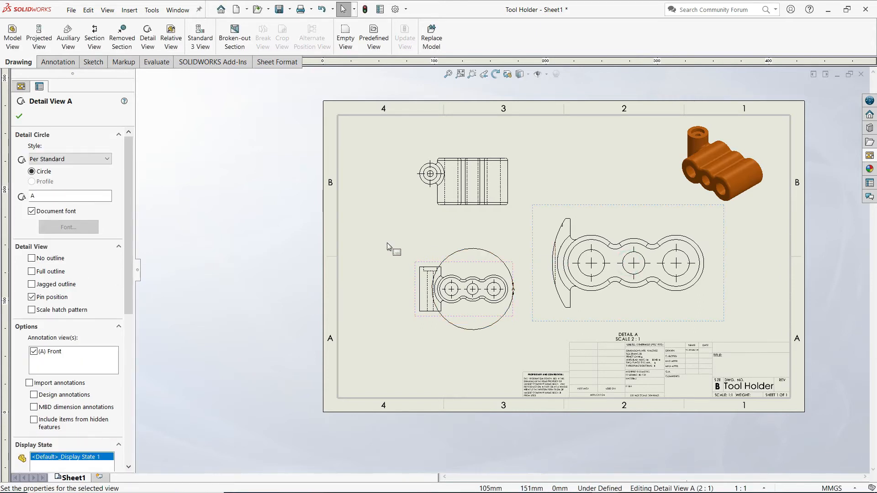
pyautogui.click(18, 118)
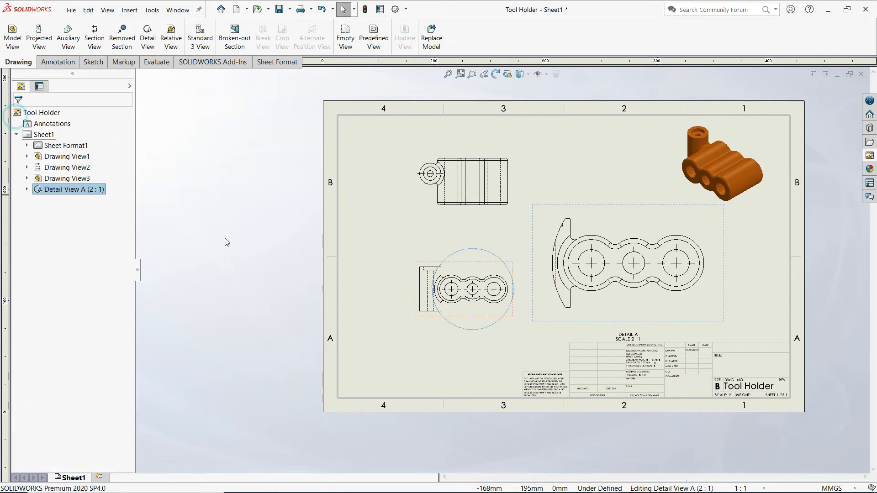
# Step: Move the front view and its projected top view closer to the sheet's left border, and shift the detail view slightly left and up
pyautogui.click(417, 316)
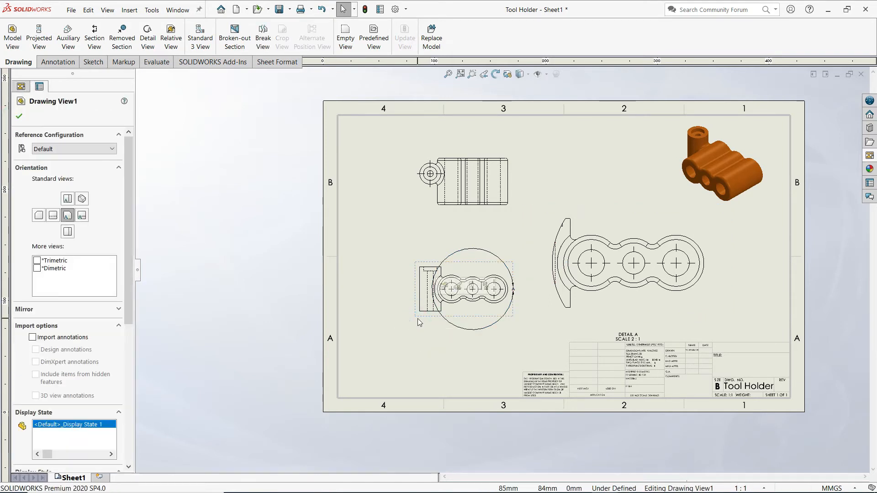
pyautogui.moveTo(417, 317); pyautogui.dragTo(372, 325)
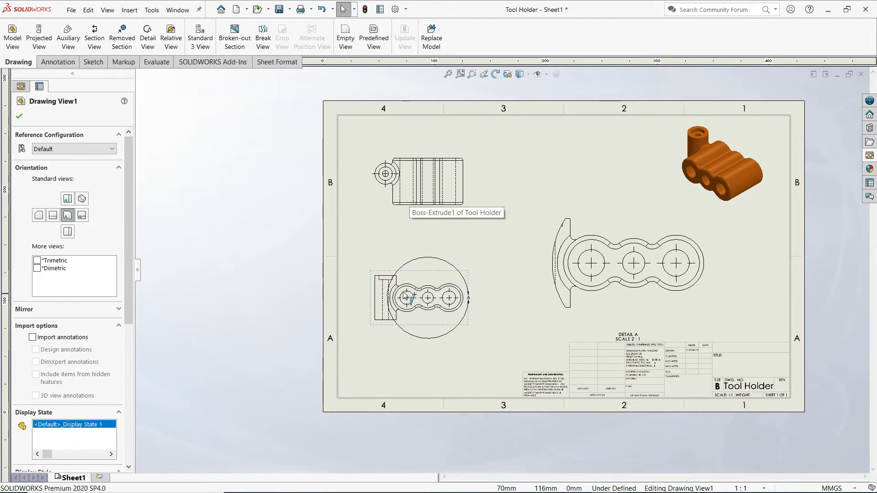
pyautogui.click(517, 331)
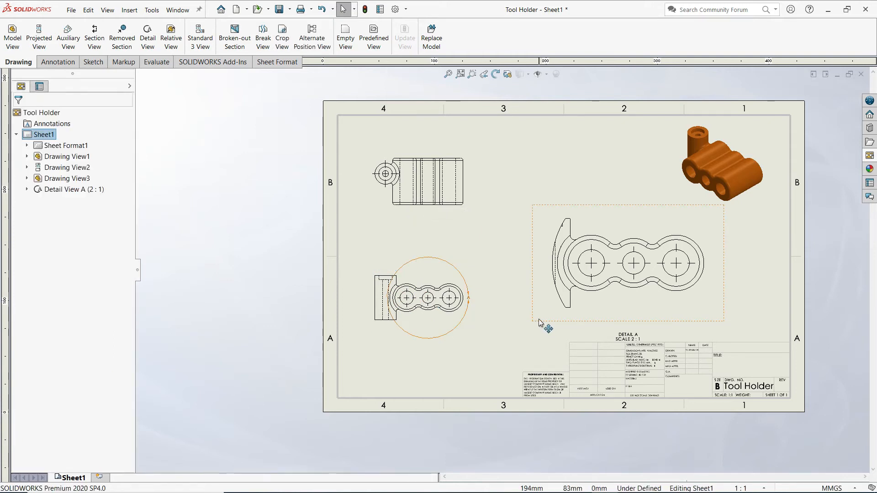
pyautogui.click(530, 314)
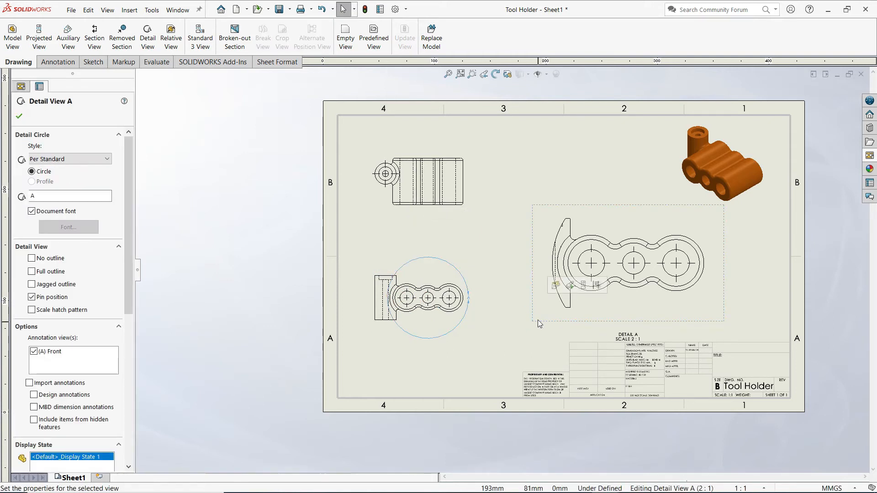
pyautogui.moveTo(523, 312); pyautogui.dragTo(511, 315)
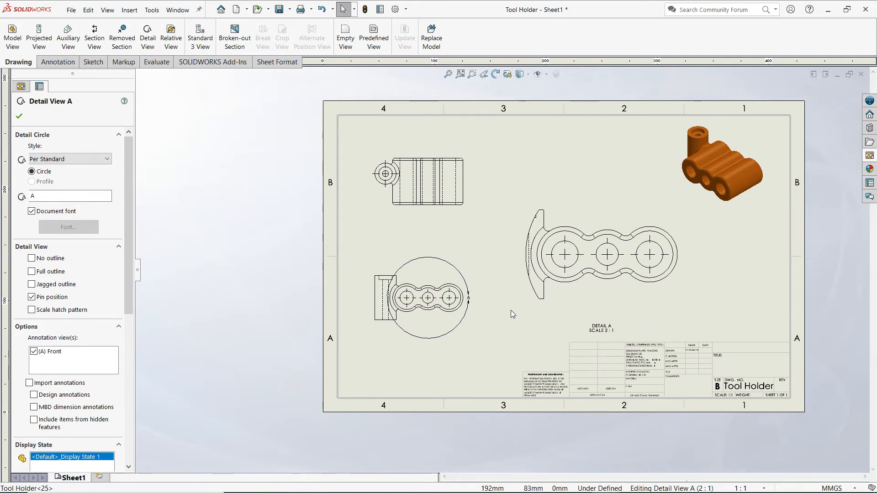
# Step: Override the detail view's parent display style with Hidden Lines Removed
pyautogui.click(511, 311)
pyautogui.scroll(-3, 560, 277)
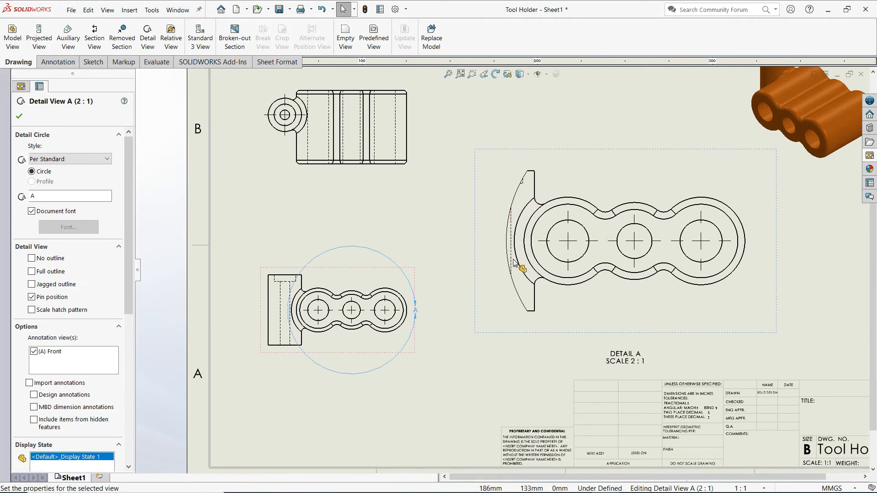
pyautogui.moveTo(128, 278); pyautogui.dragTo(125, 361)
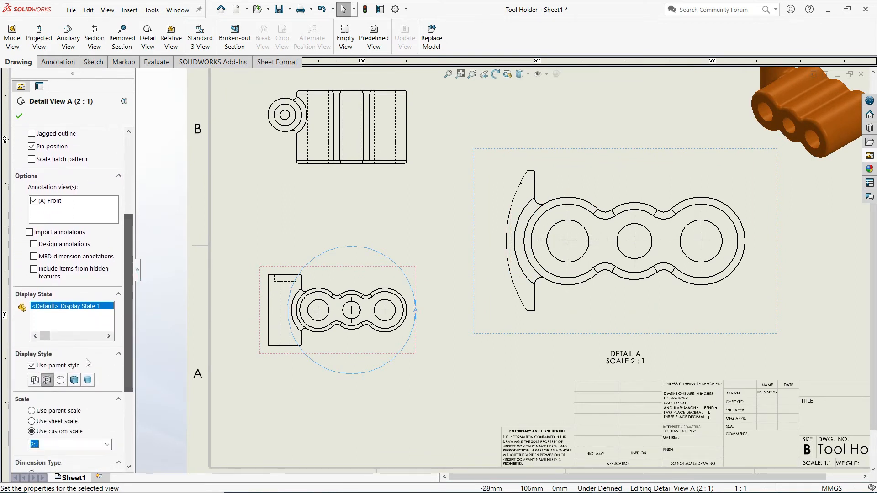
pyautogui.click(32, 366)
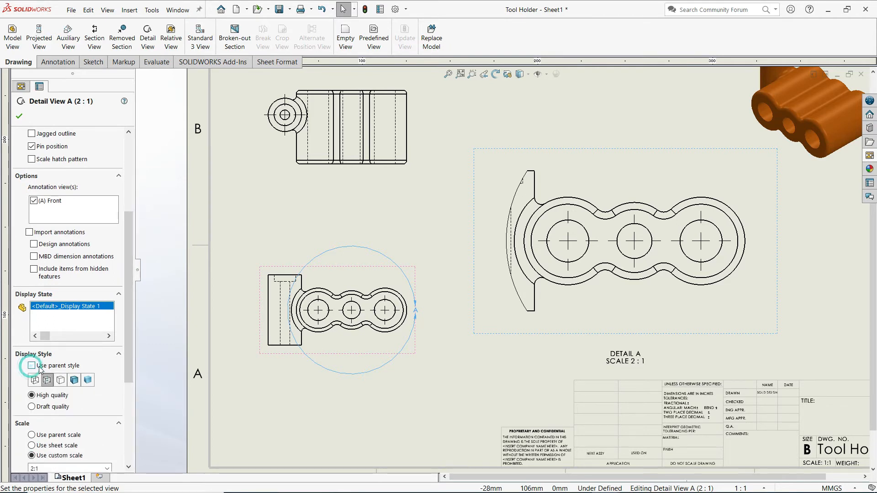
pyautogui.click(61, 382)
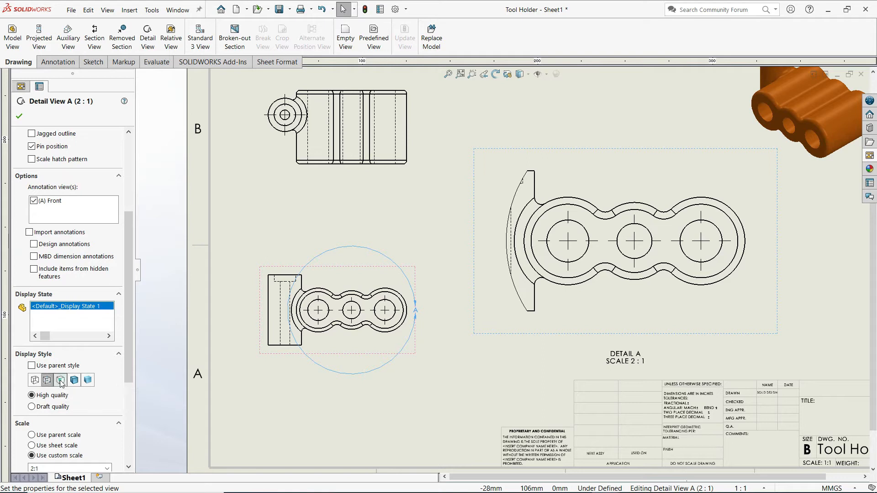
pyautogui.click(442, 387)
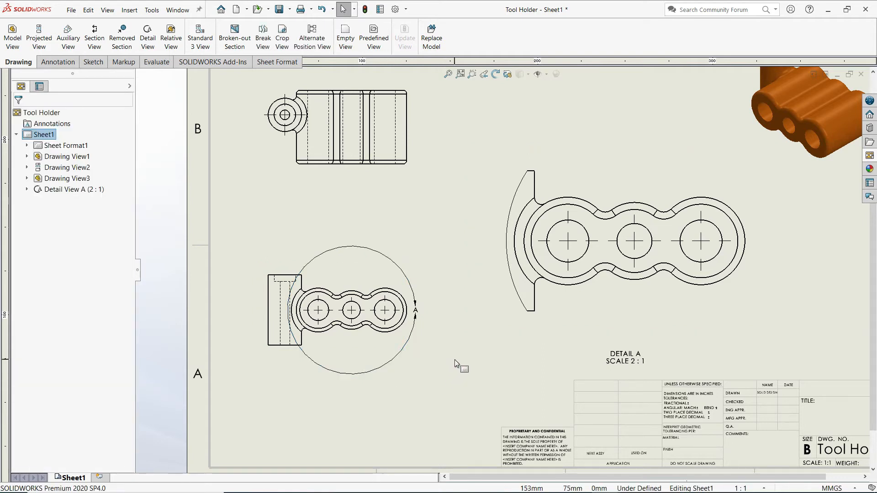
# Step: Import model items from the entire model into all views, including dimensions marked for drawing and hole callouts, with duplicates eliminated
pyautogui.press('f')
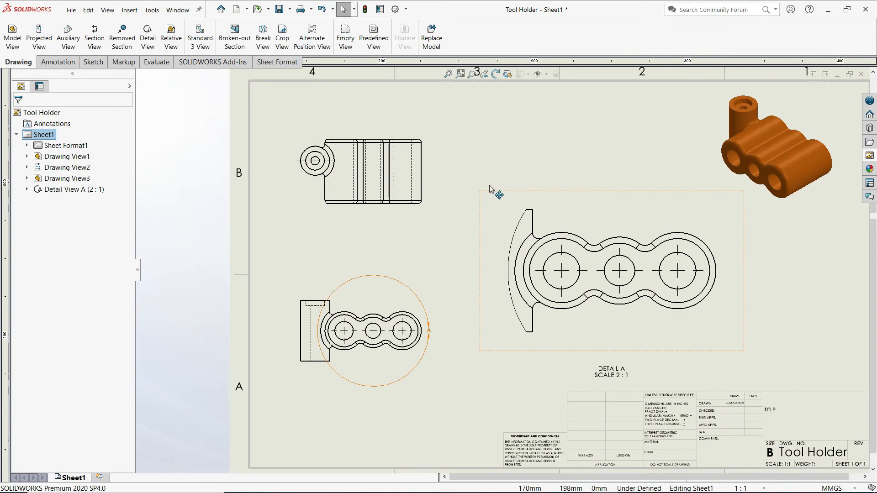
pyautogui.scroll(1, 476, 195)
pyautogui.scroll(-1, 579, 243)
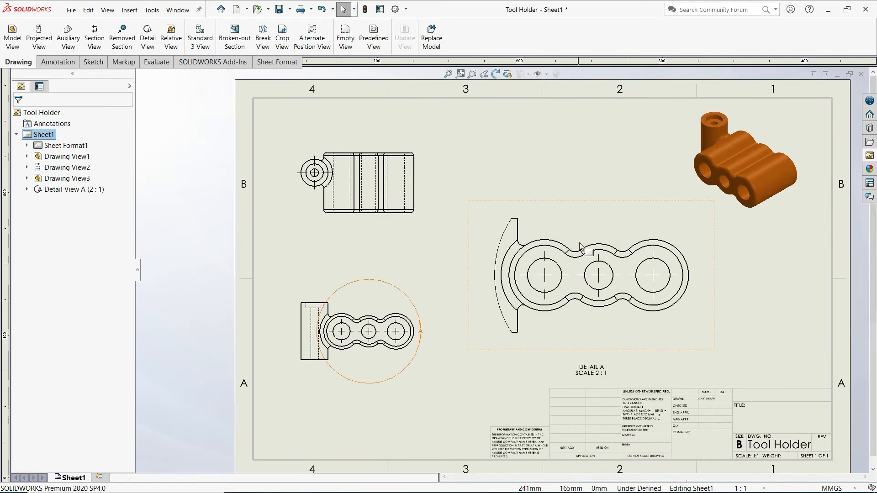
pyautogui.click(60, 64)
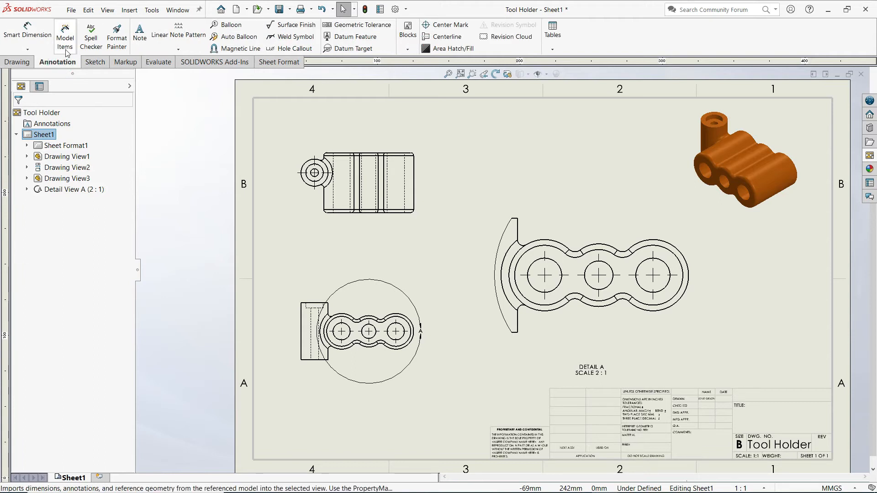
pyautogui.click(66, 44)
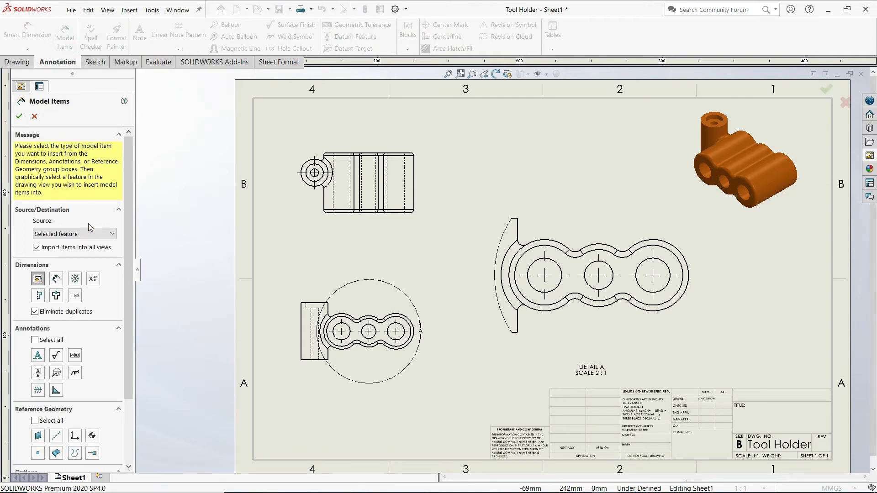
pyautogui.click(88, 235)
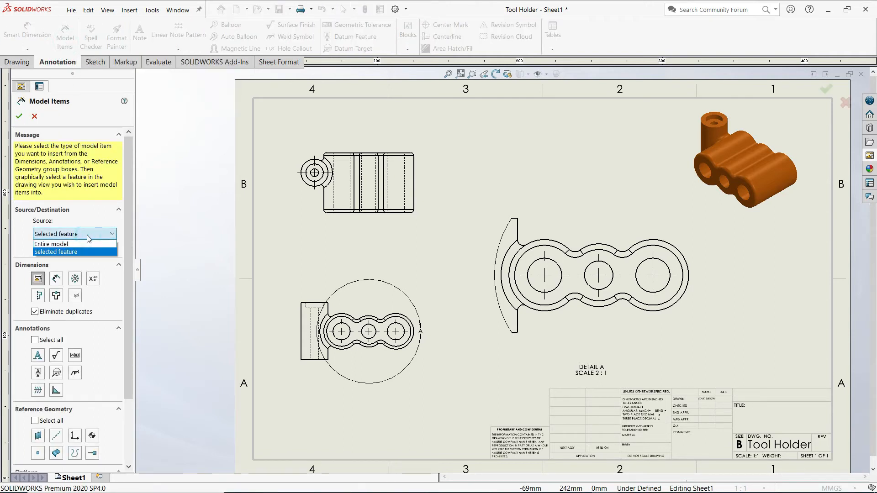
pyautogui.click(69, 244)
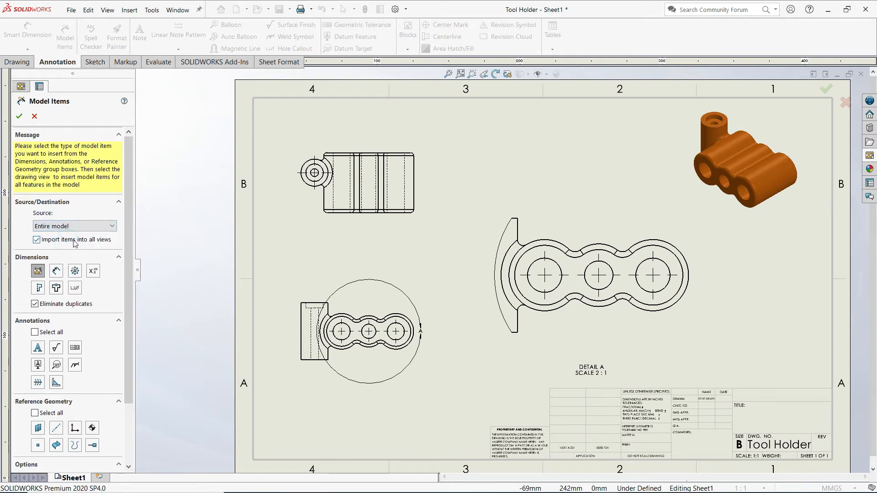
pyautogui.click(38, 272)
pyautogui.click(58, 291)
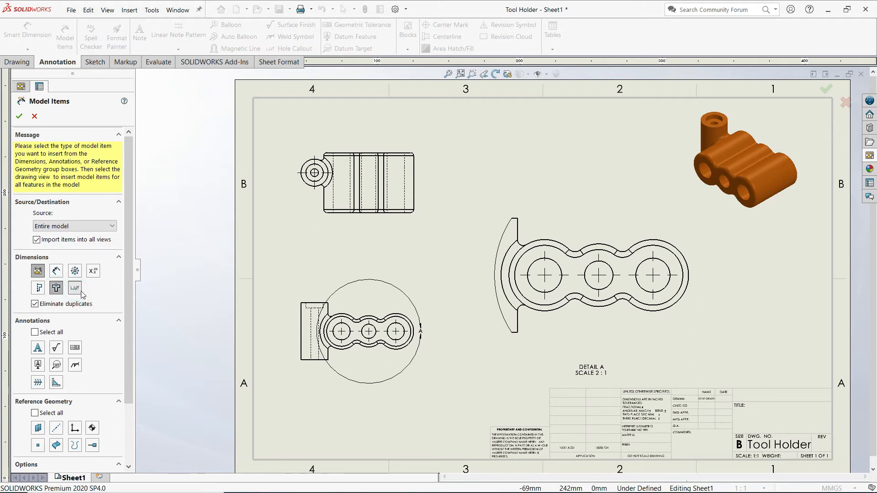
pyautogui.click(20, 117)
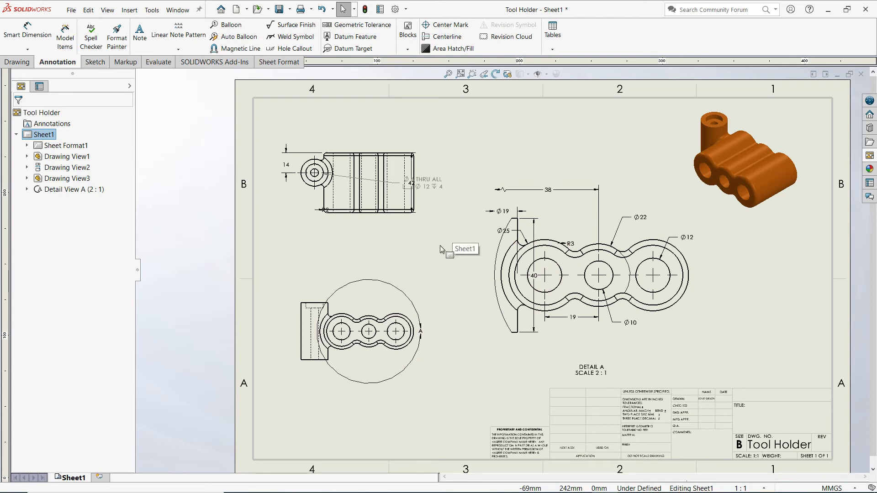
# Step: Arrange the top view's annotations: hole callout above the part, R2 fillet radius below its left corner, 42 dimension outside the right edge
pyautogui.moveTo(427, 183)
pyautogui.mouseDown()
pyautogui.moveTo(364, 128)
pyautogui.moveTo(382, 127)
pyautogui.mouseUp()
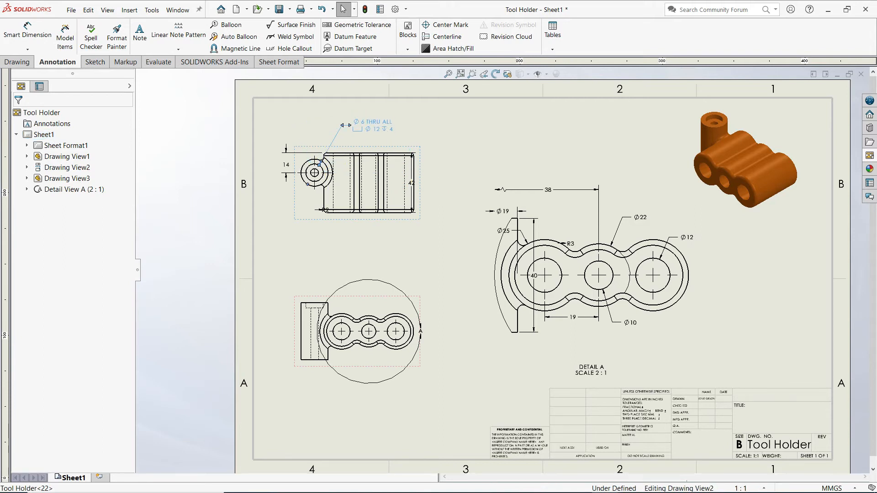
pyautogui.moveTo(322, 210); pyautogui.dragTo(291, 233)
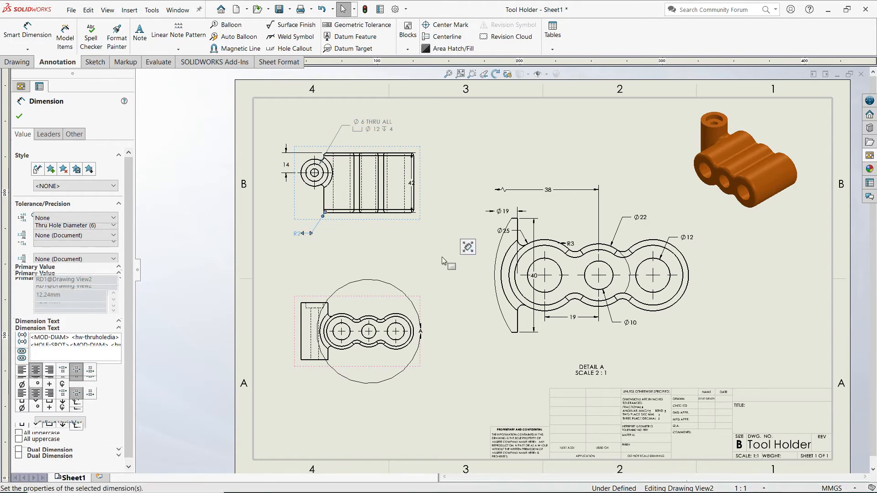
pyautogui.click(442, 257)
pyautogui.moveTo(417, 202); pyautogui.dragTo(438, 203)
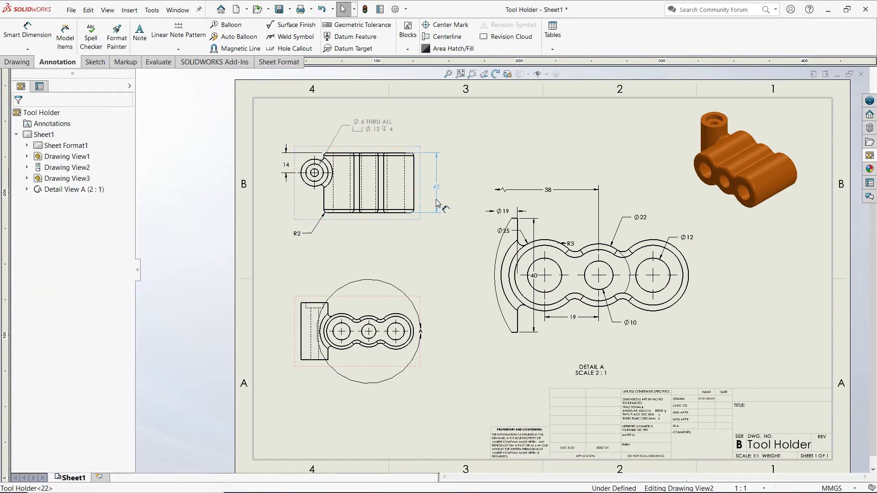
# Step: In the detail view, shift the Ø19 dimension slightly up and reposition the Ø25 dimension beside the top of the boss outline
pyautogui.click(464, 273)
pyautogui.scroll(-3, 568, 237)
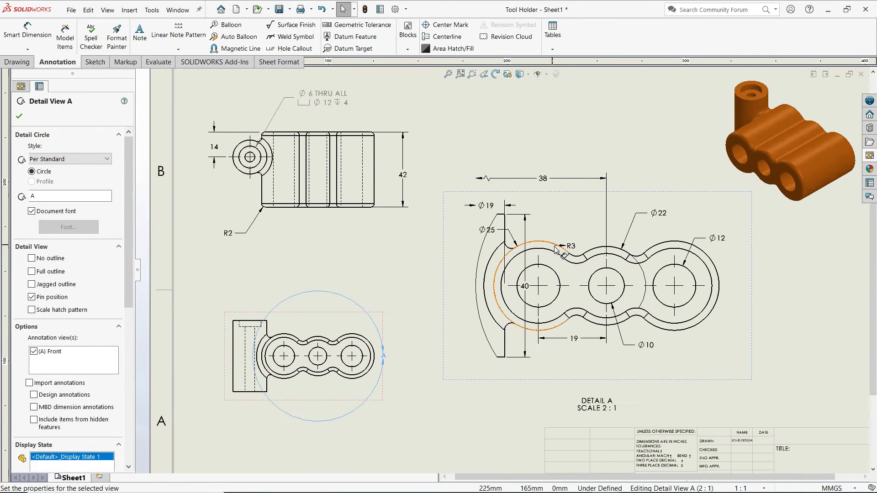
pyautogui.scroll(-2, 558, 251)
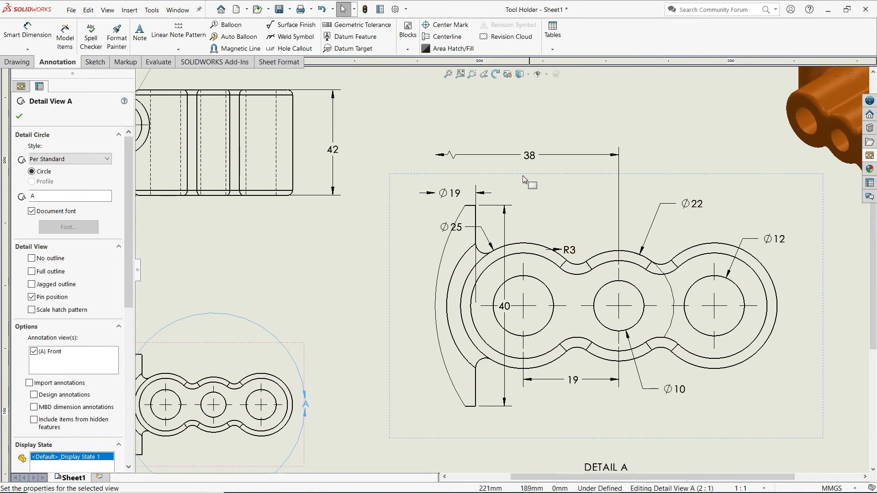
pyautogui.click(451, 195)
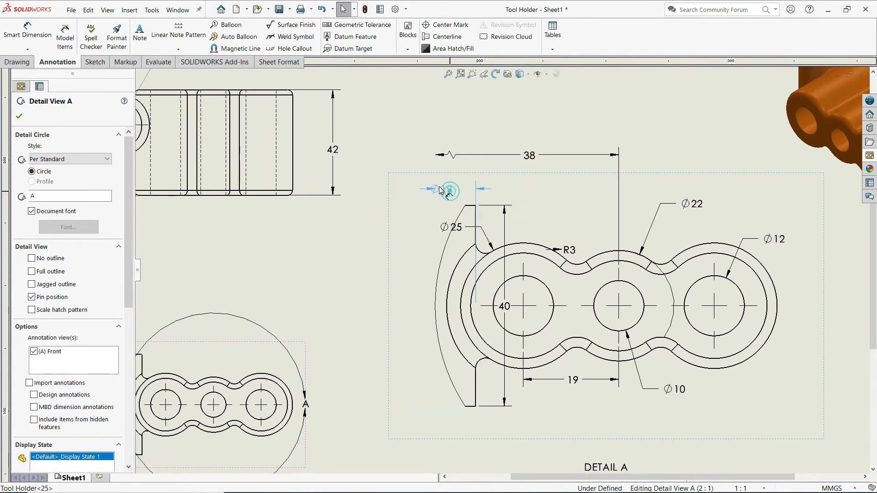
pyautogui.scroll(2, 472, 219)
pyautogui.scroll(3, 473, 220)
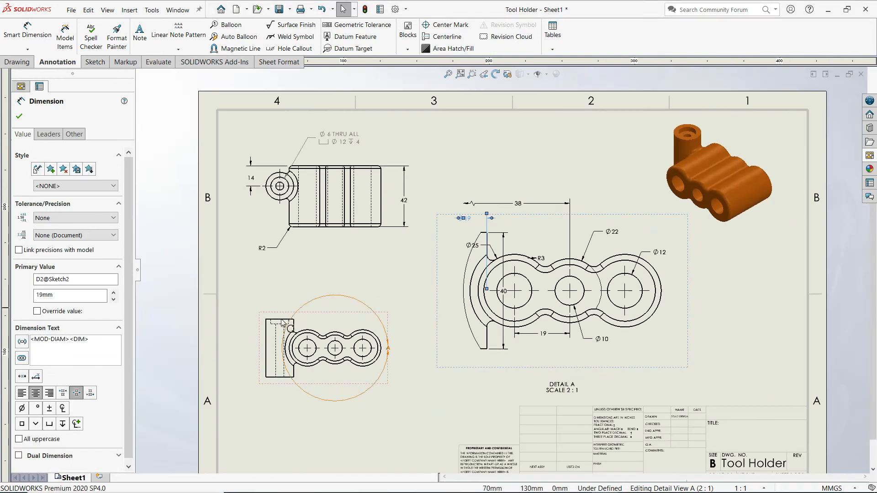
pyautogui.scroll(-3, 472, 254)
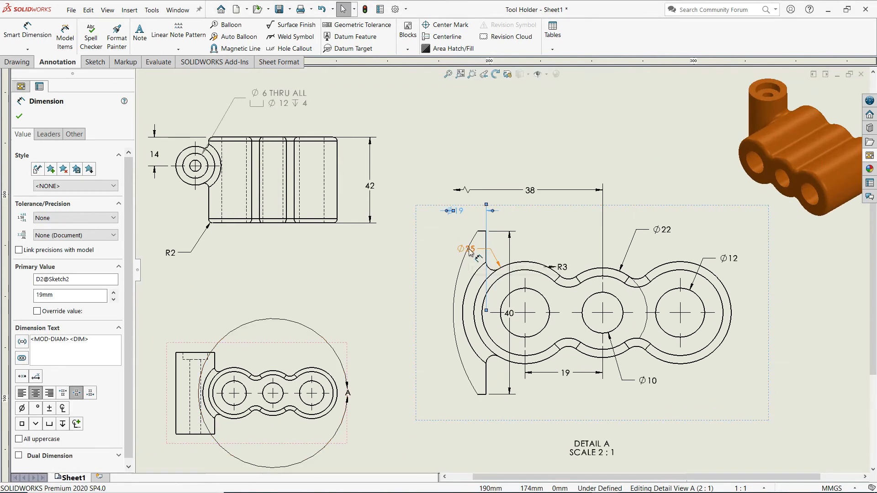
pyautogui.click(468, 249)
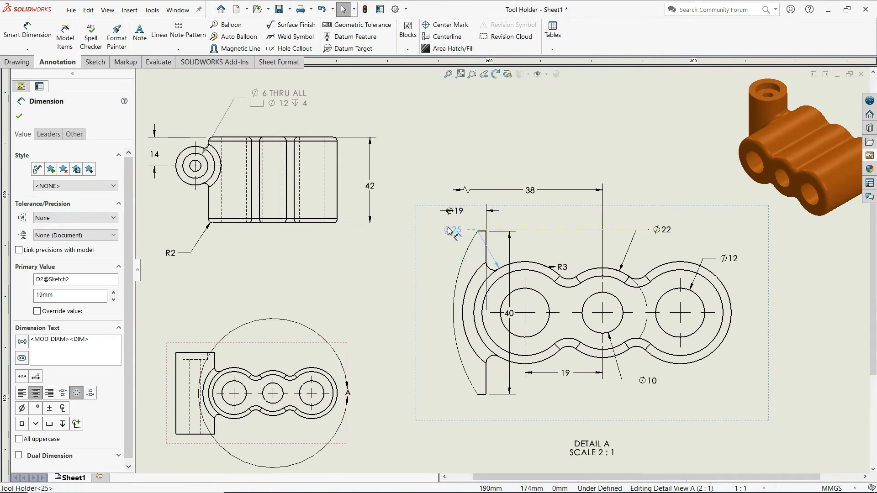
pyautogui.click(452, 228)
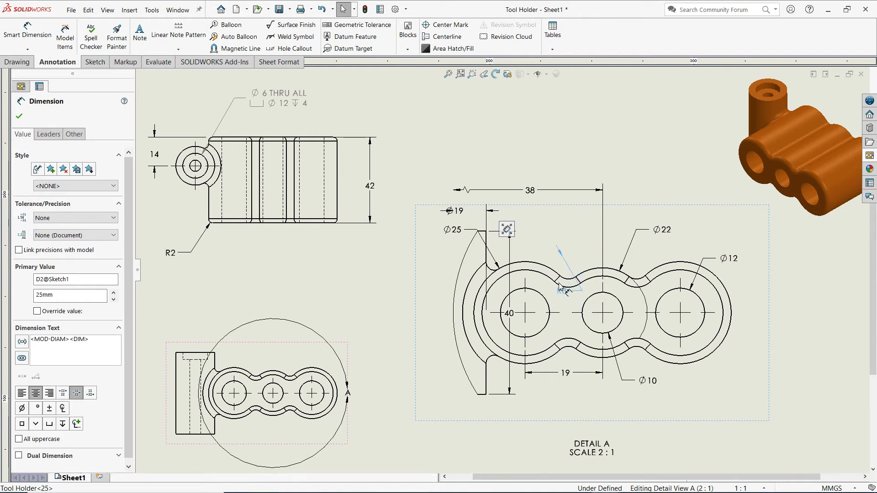
# Step: Spread out the detail view's R3, Ø22 and Ø12 annotations above the part and move the Ø10 dimension further below it
pyautogui.click(576, 228)
pyautogui.moveTo(665, 229); pyautogui.dragTo(680, 228)
pyautogui.moveTo(735, 260); pyautogui.dragTo(732, 245)
pyautogui.click(736, 377)
pyautogui.moveTo(649, 384); pyautogui.dragTo(668, 386)
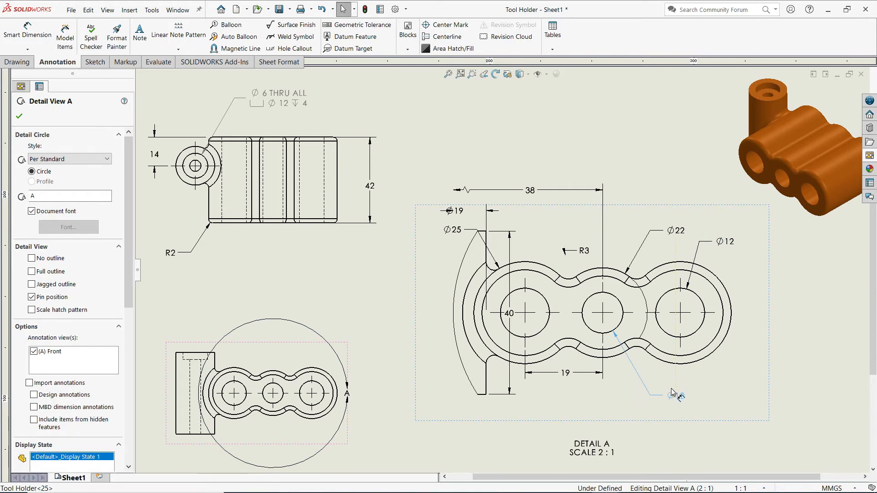
# Step: Lower the 19 hole-spacing dimension further below the detail view and move the 40 height dimension outside the part's left side
pyautogui.click(565, 373)
pyautogui.moveTo(569, 374); pyautogui.dragTo(565, 418)
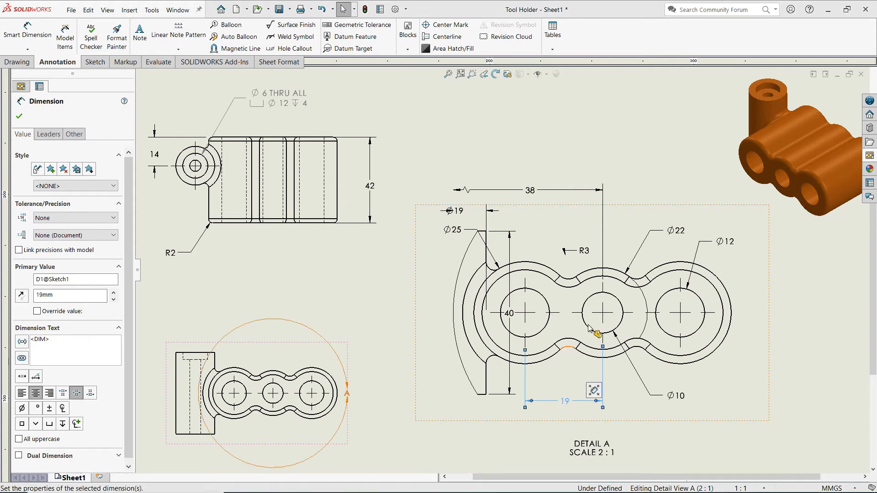
pyautogui.click(821, 360)
pyautogui.moveTo(504, 314); pyautogui.dragTo(389, 313)
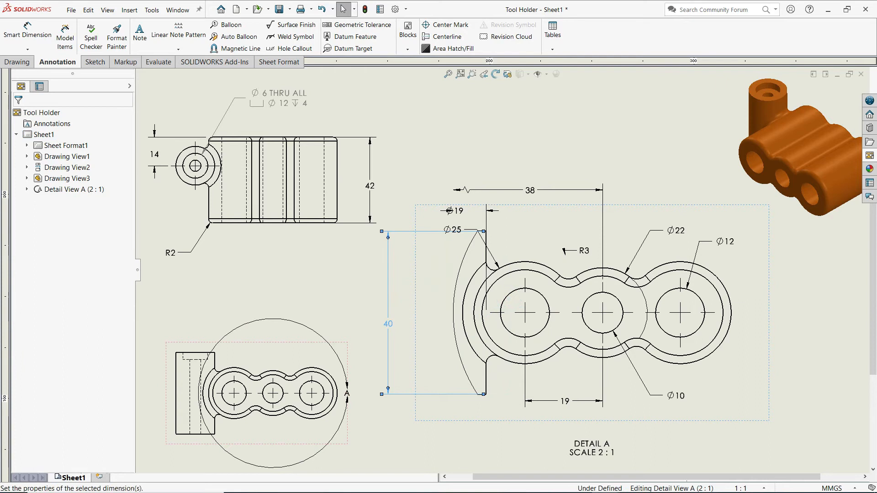
pyautogui.click(490, 161)
pyautogui.press('f')
# Step: Transfer the 40 height dimension from the detail view to the front view
pyautogui.scroll(-3, 506, 256)
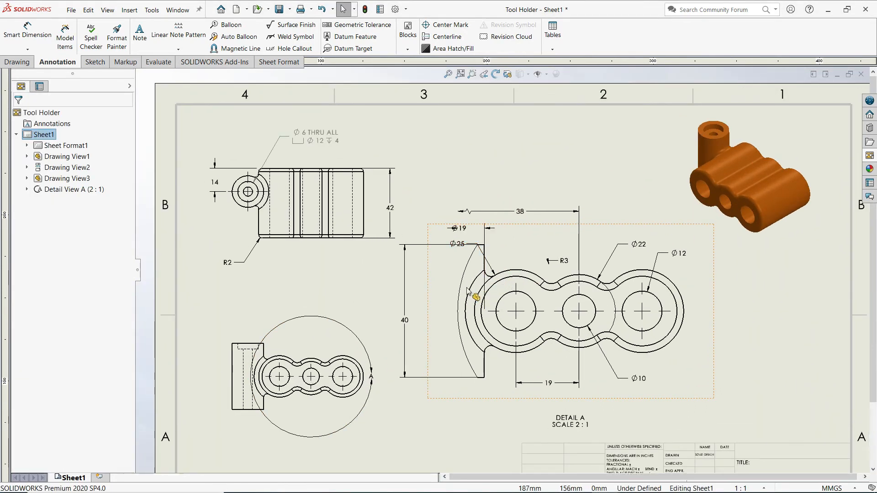
pyautogui.scroll(-1, 467, 290)
pyautogui.scroll(3, 490, 343)
pyautogui.scroll(1, 438, 369)
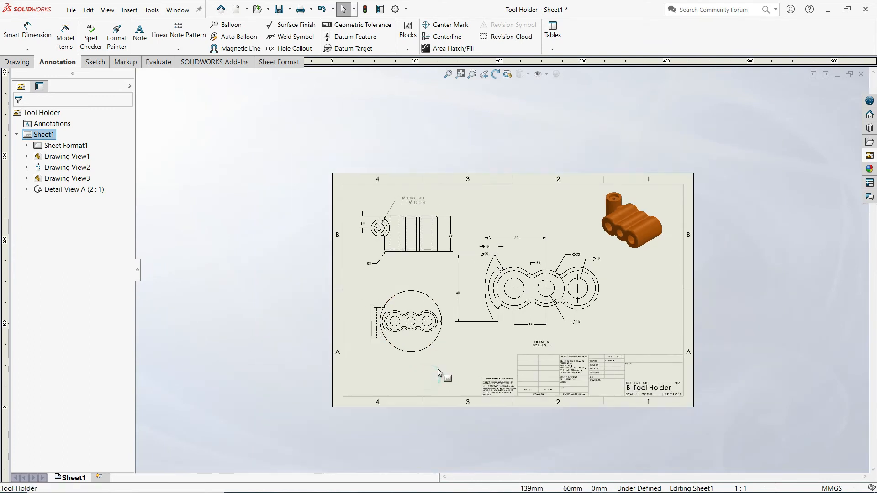
pyautogui.scroll(-3, 481, 324)
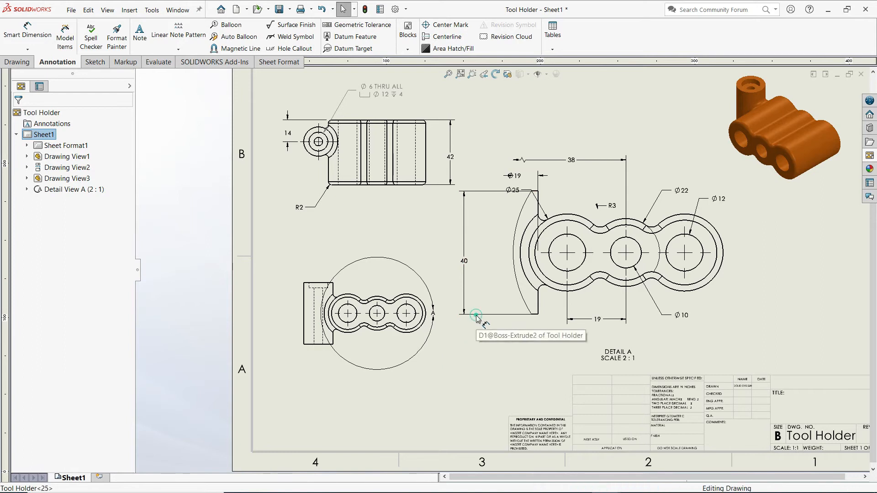
pyautogui.click(476, 315)
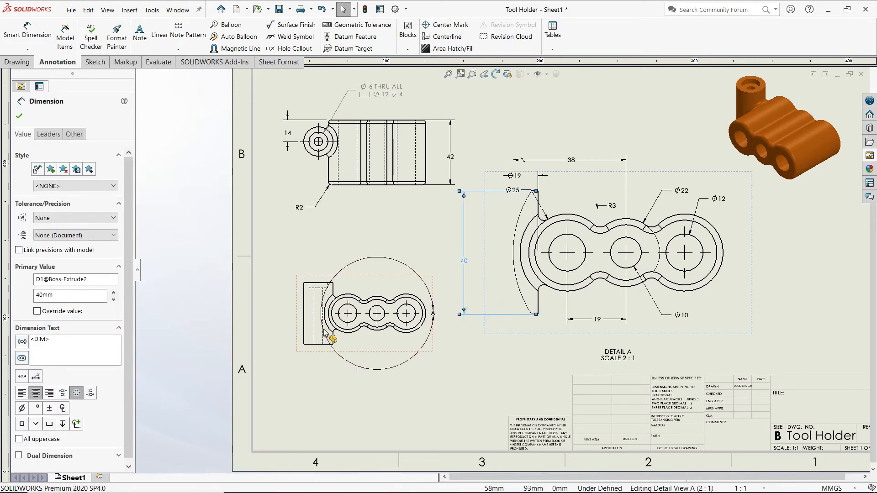
pyautogui.click(469, 352)
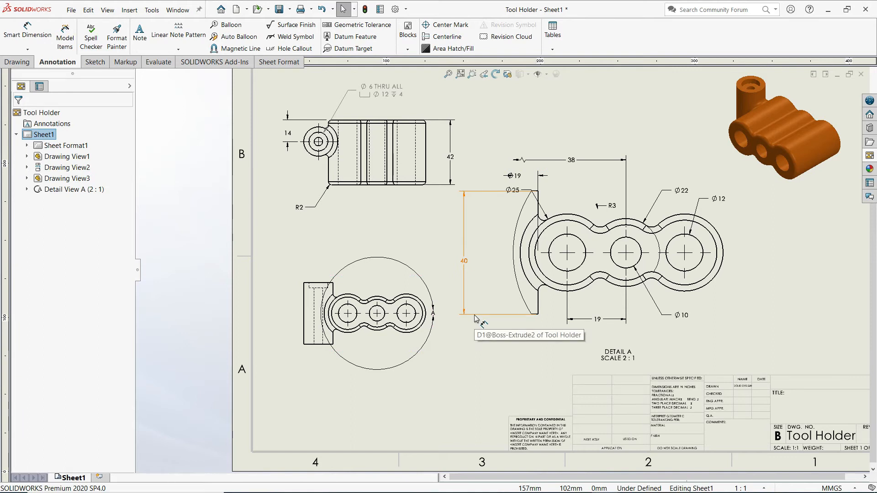
pyautogui.moveTo(475, 319); pyautogui.dragTo(445, 323)
pyautogui.moveTo(334, 326); pyautogui.dragTo(324, 343)
pyautogui.click(329, 369)
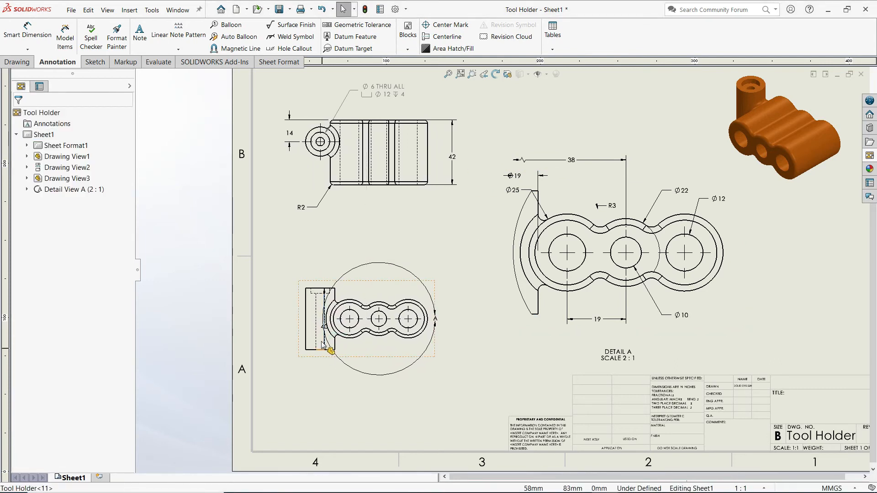
# Step: Place the transferred 40 height dimension outside the left edge of the front view's boss
pyautogui.click(320, 336)
pyautogui.scroll(-5, 322, 337)
pyautogui.moveTo(382, 294); pyautogui.dragTo(255, 257)
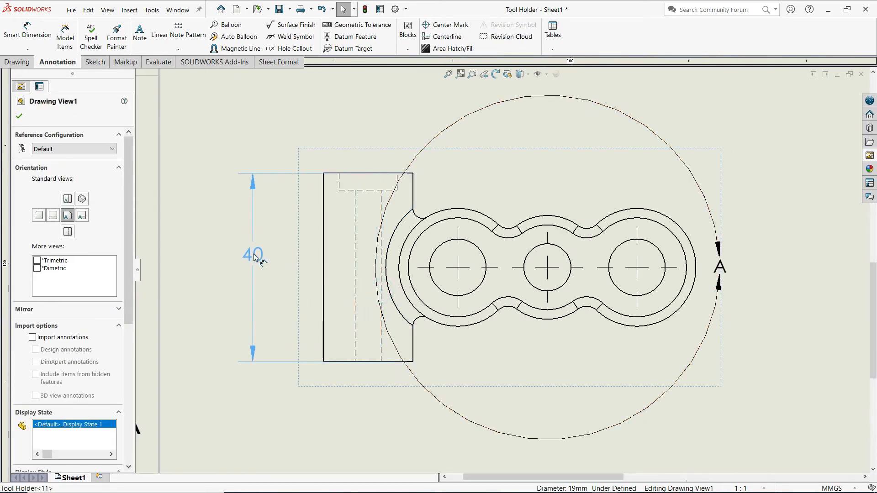
pyautogui.click(361, 402)
pyautogui.scroll(3, 361, 402)
pyautogui.scroll(3, 602, 241)
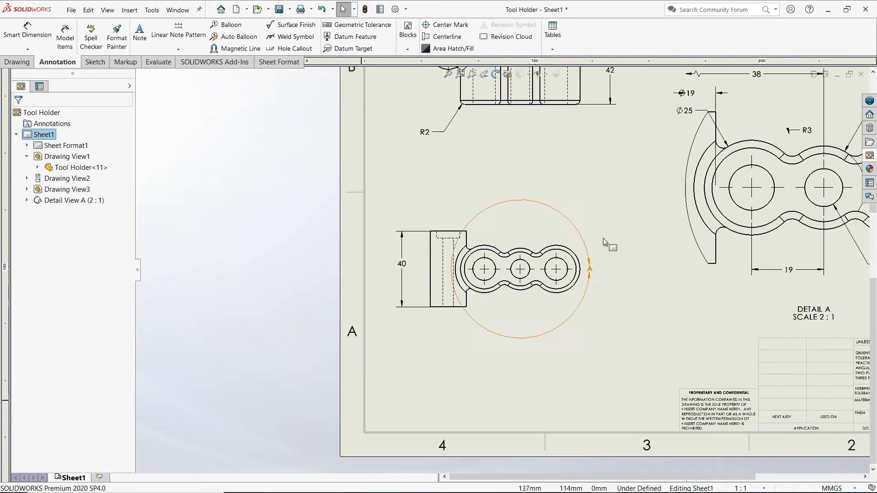
# Step: Delete the Ø19 boss diameter dimension from the detail view
pyautogui.scroll(3, 604, 242)
pyautogui.scroll(-3, 616, 190)
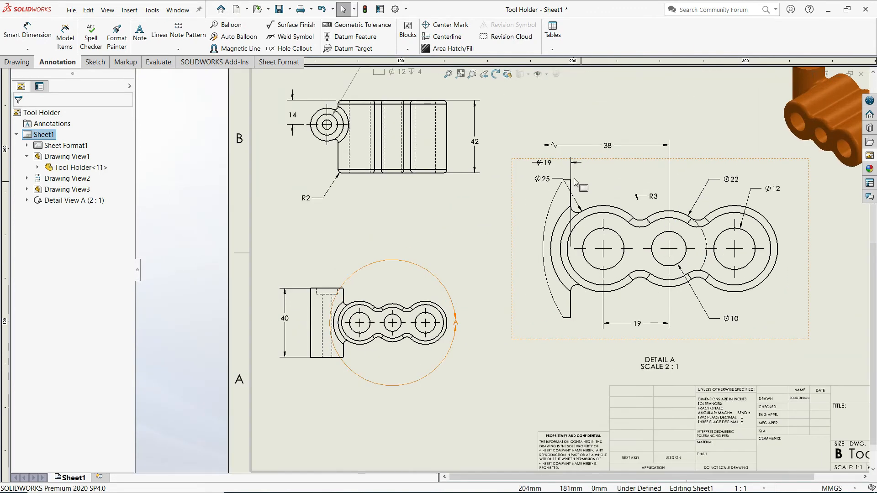
pyautogui.moveTo(544, 163); pyautogui.dragTo(525, 165)
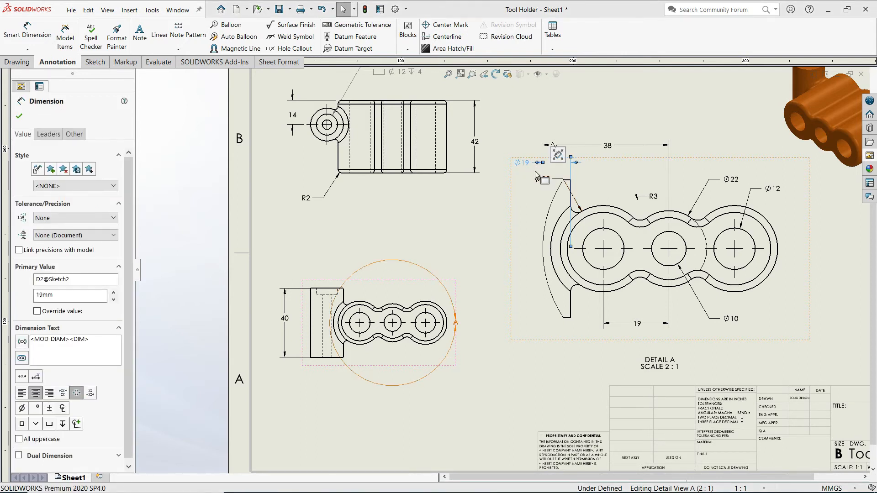
pyautogui.press('Delete')
pyautogui.scroll(1, 334, 161)
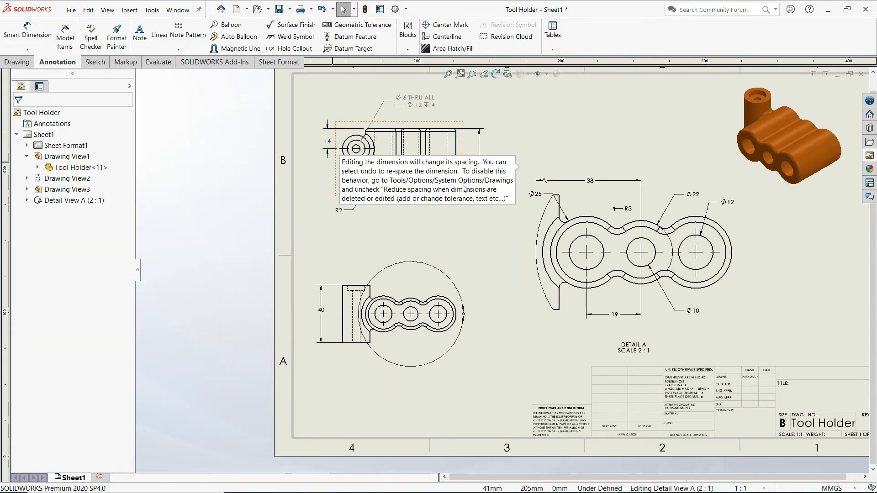
pyautogui.click(569, 141)
# Step: Add a Smart Dimension for the Ø19 outer circle of the boss in the top view, placing it below left of the boss
pyautogui.scroll(2, 375, 158)
pyautogui.scroll(-2, 375, 157)
pyautogui.scroll(-3, 434, 226)
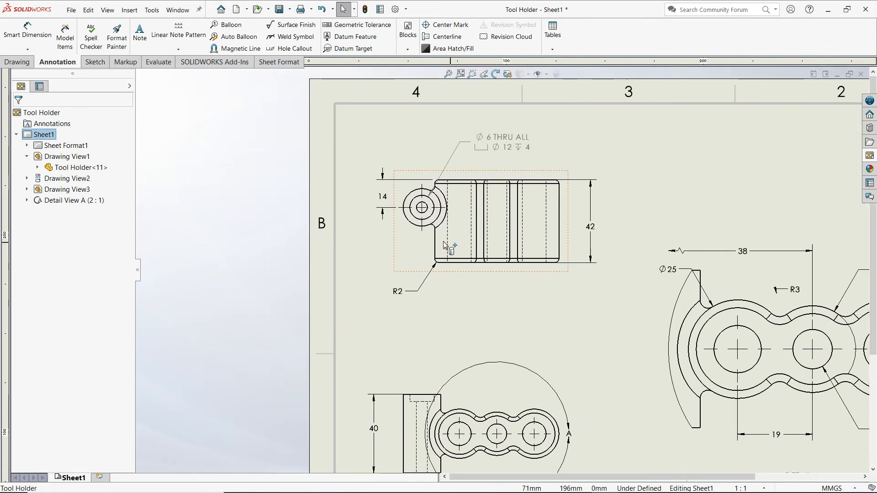
pyautogui.click(27, 31)
pyautogui.click(416, 240)
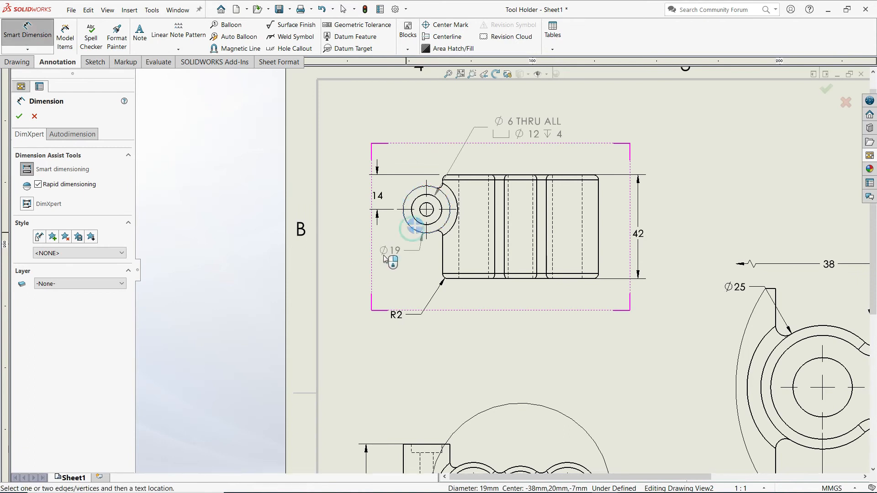
pyautogui.click(358, 272)
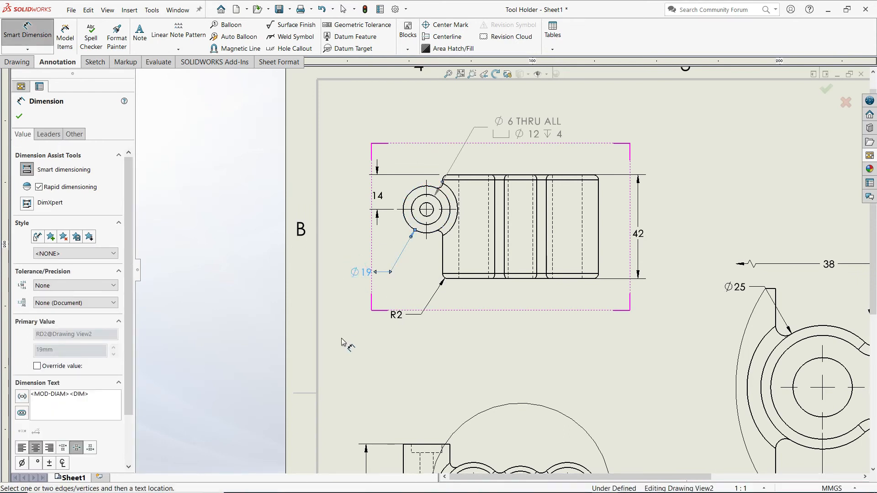
pyautogui.click(378, 339)
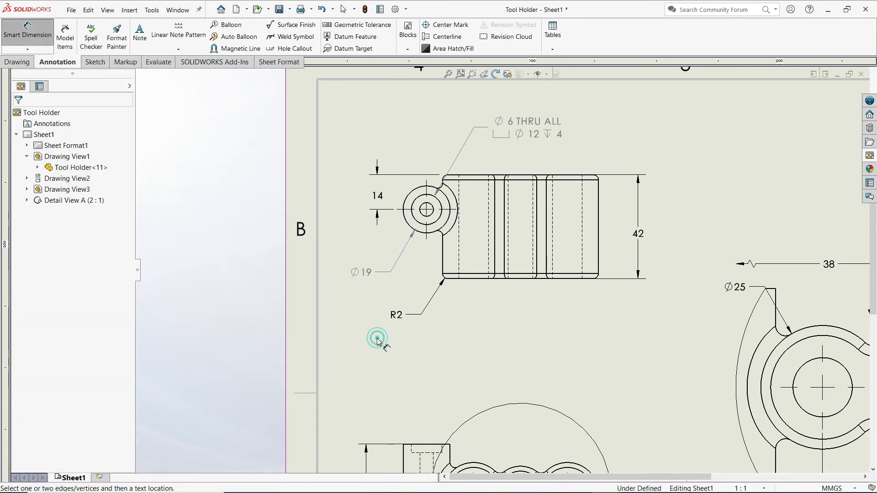
# Step: Delete the R2 fillet radius and the Ø6 THRU ALL hole callout from the top view
pyautogui.click(437, 292)
pyautogui.press('Escape')
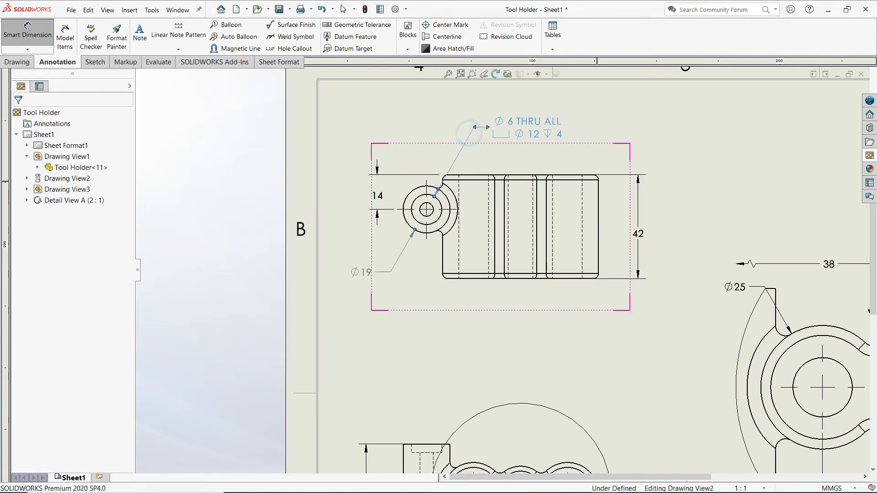
pyautogui.click(470, 137)
pyautogui.press('Delete')
pyautogui.scroll(4, 547, 177)
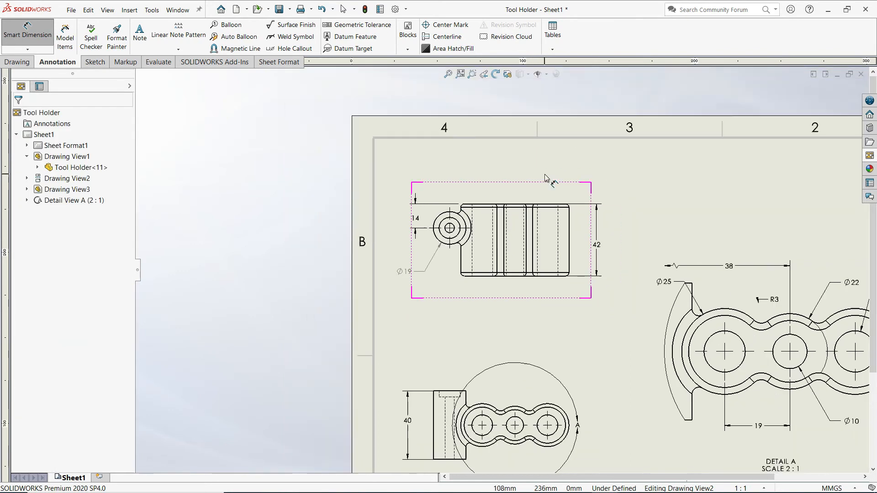
# Step: Transfer the 38 horizontal dimension from the detail view to the front view
pyautogui.scroll(-3, 737, 312)
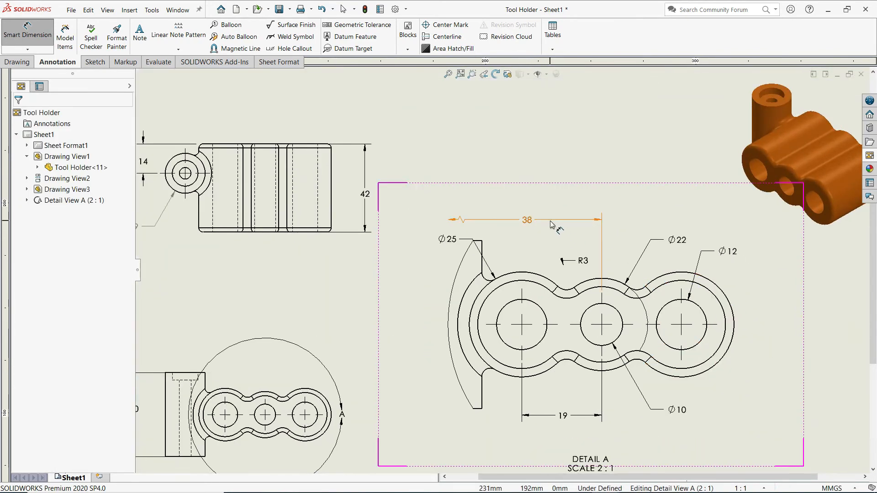
pyautogui.press('f')
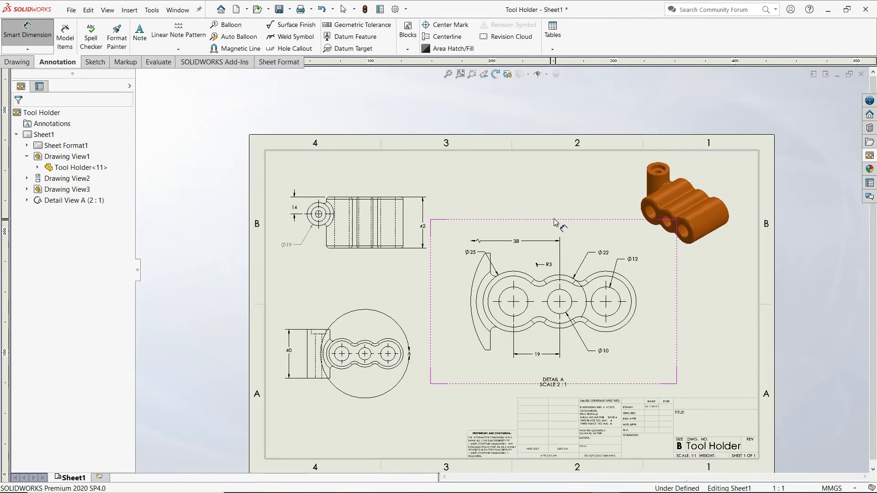
pyautogui.click(533, 242)
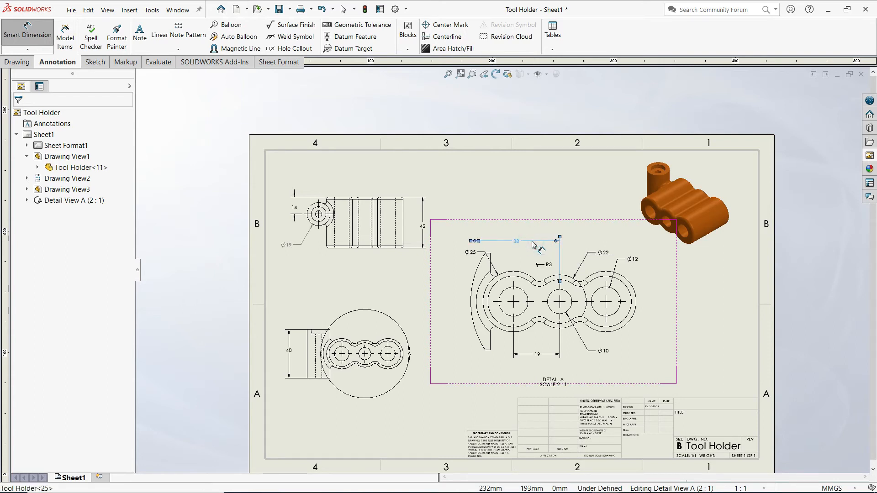
pyautogui.moveTo(529, 246)
pyautogui.keyDown('shift'); pyautogui.mouseDown()
pyautogui.moveTo(356, 360)
pyautogui.moveTo(351, 378)
pyautogui.mouseUp(); pyautogui.keyUp('shift')
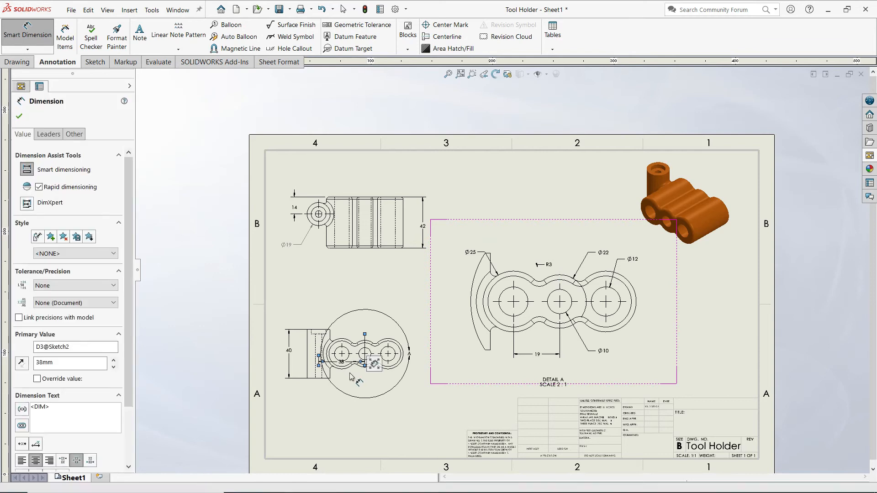
# Step: Leave dimensioning mode and place the transferred 38 dimension below the front view
pyautogui.scroll(-3, 351, 377)
pyautogui.click(370, 331)
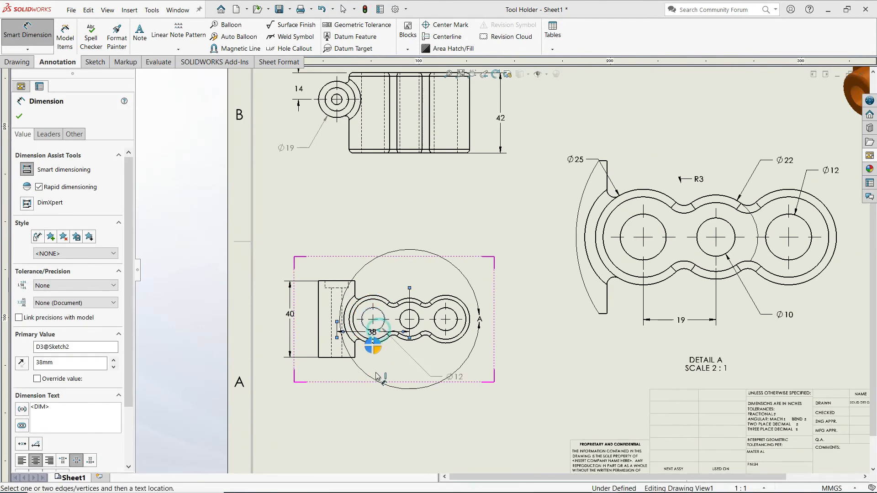
pyautogui.press('Escape')
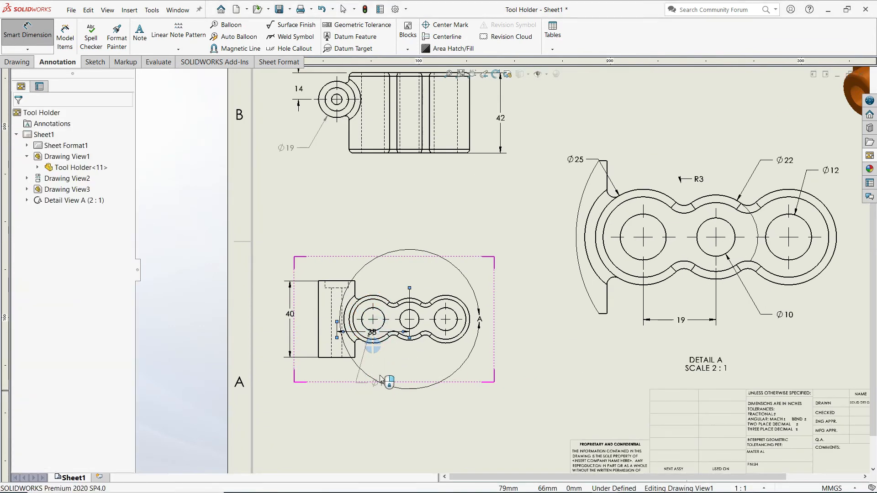
pyautogui.press('Escape')
pyautogui.moveTo(380, 326)
pyautogui.mouseDown()
pyautogui.moveTo(383, 368)
pyautogui.moveTo(385, 319)
pyautogui.moveTo(383, 416)
pyautogui.moveTo(383, 392)
pyautogui.mouseUp()
pyautogui.click(464, 393)
# Step: Adjust the upper end of the 38 dimension's extension line to the centre of the front view's middle hole
pyautogui.click(415, 285)
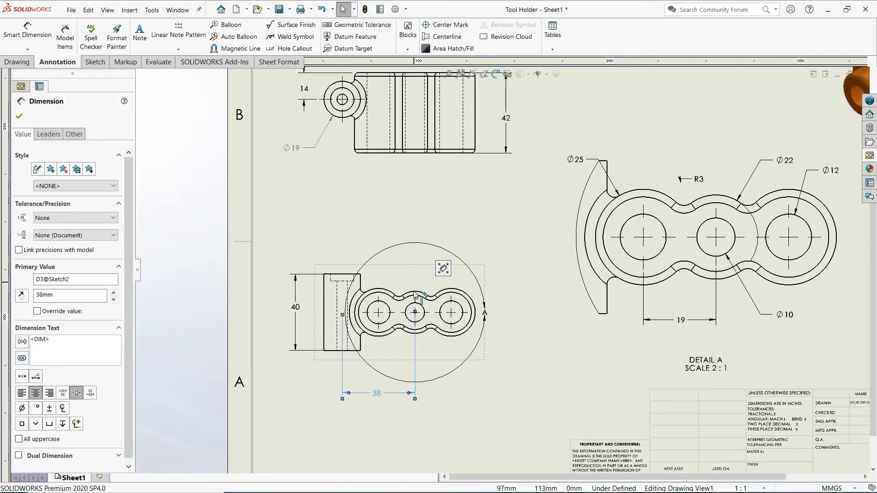
pyautogui.scroll(-5, 391, 336)
pyautogui.scroll(-6, 449, 287)
pyautogui.moveTo(516, 216); pyautogui.dragTo(516, 223)
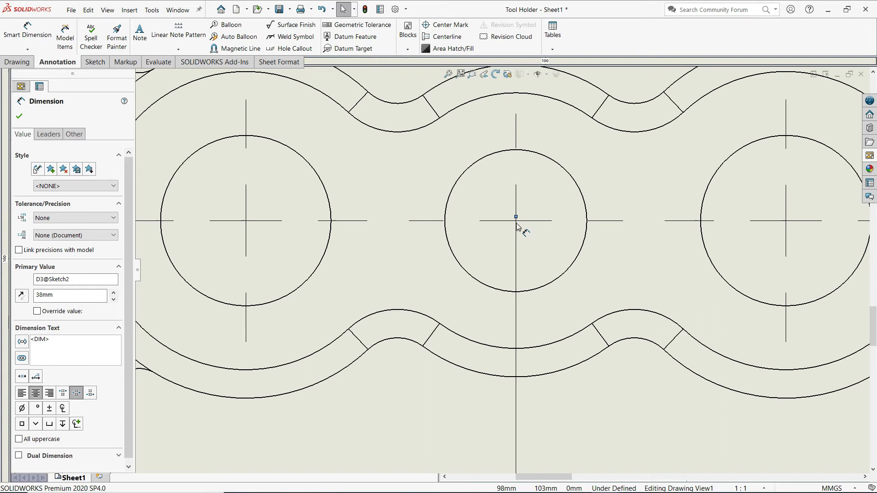
# Step: Reposition the R3 radius dimension above the detail view, with its leader pointing to the fillet between the left and middle lobes
pyautogui.scroll(10, 523, 231)
pyautogui.scroll(1, 521, 238)
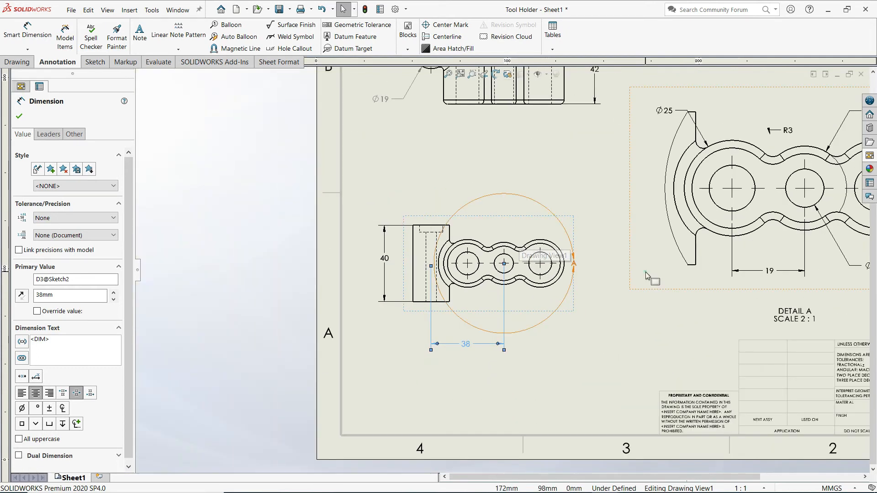
pyautogui.click(650, 277)
pyautogui.click(657, 309)
pyautogui.scroll(4, 766, 242)
pyautogui.scroll(-5, 659, 227)
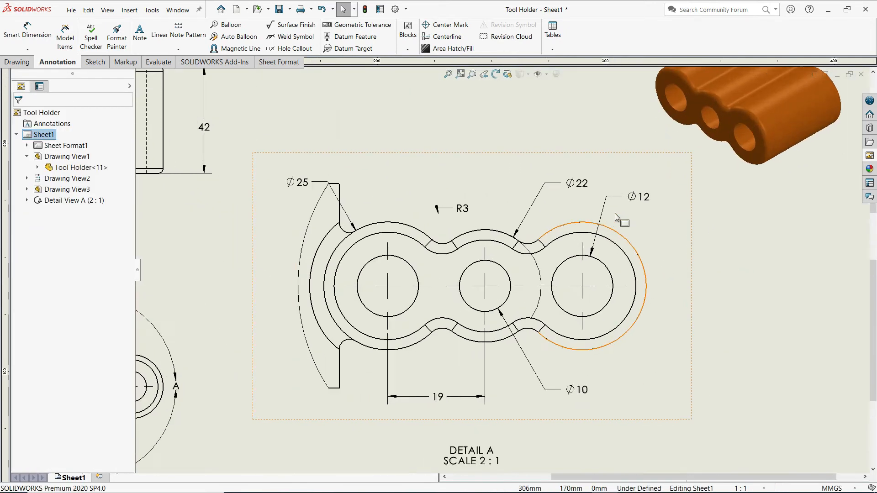
pyautogui.click(442, 215)
pyautogui.moveTo(438, 213); pyautogui.dragTo(439, 240)
pyautogui.moveTo(455, 211); pyautogui.dragTo(386, 181)
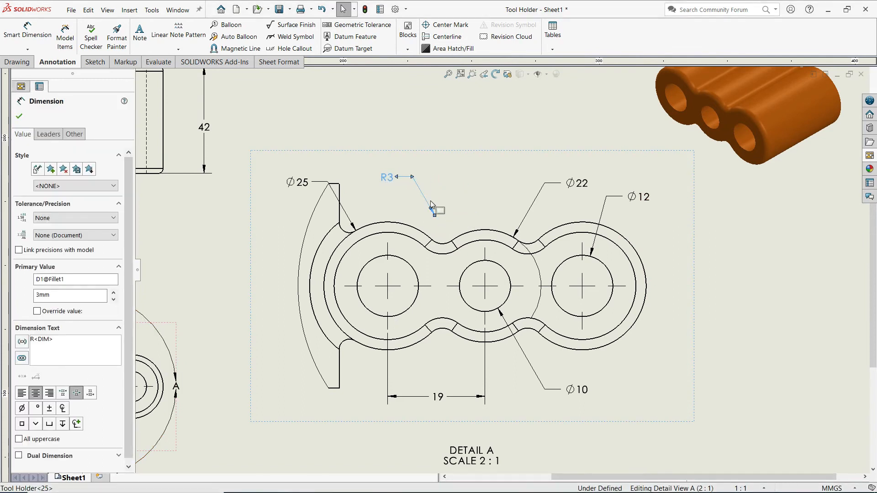
pyautogui.moveTo(433, 215); pyautogui.dragTo(471, 222)
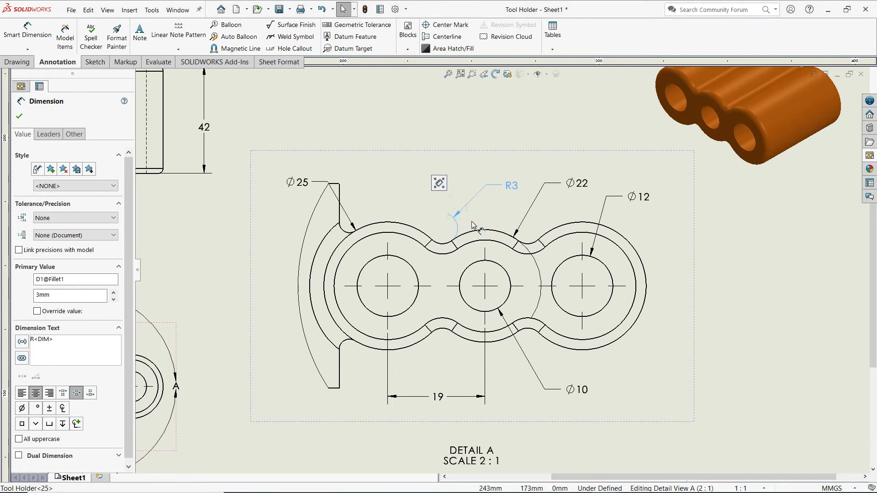
pyautogui.moveTo(395, 291); pyautogui.dragTo(355, 303)
pyautogui.moveTo(341, 236); pyautogui.dragTo(354, 220)
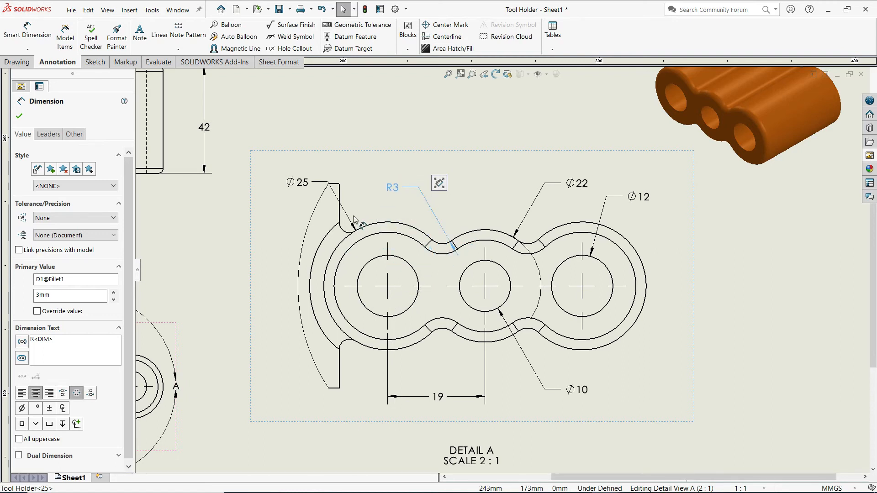
pyautogui.click(433, 129)
# Step: Align the Ø25, R3, Ø22 and Ø12 dimension texts in one horizontal row above the detail view
pyautogui.moveTo(304, 184); pyautogui.dragTo(296, 176)
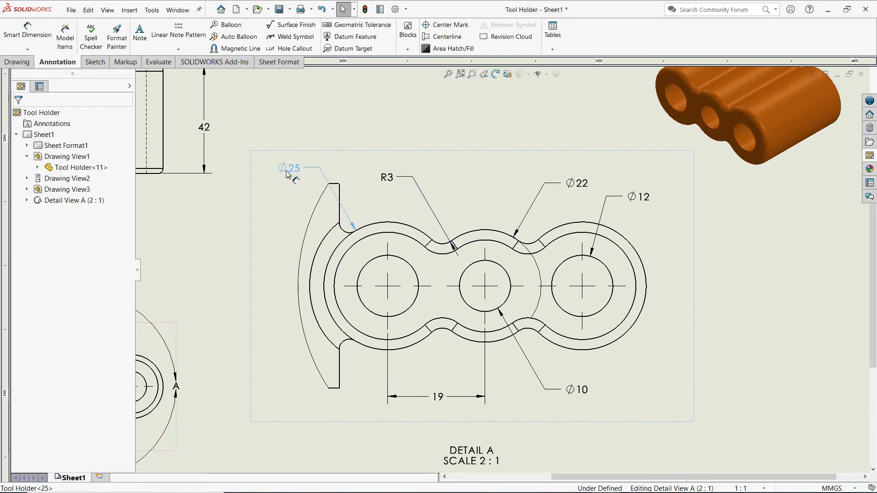
pyautogui.moveTo(283, 170); pyautogui.dragTo(286, 175)
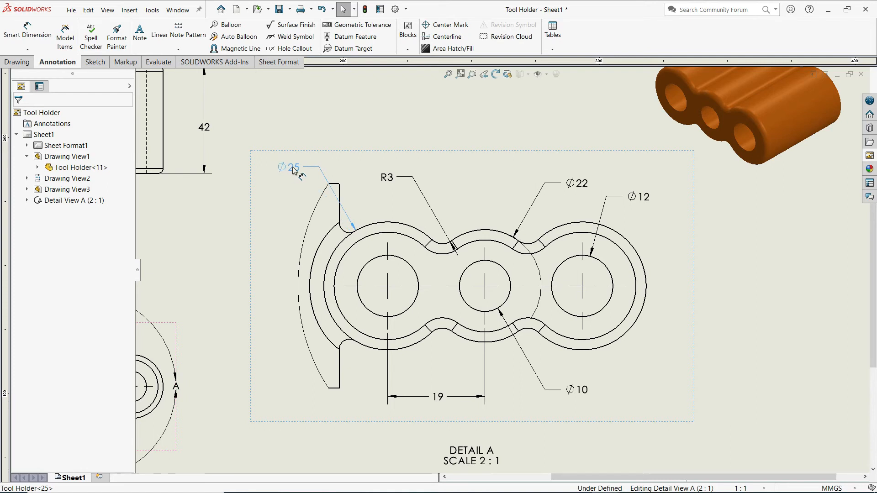
pyautogui.moveTo(403, 181); pyautogui.dragTo(392, 174)
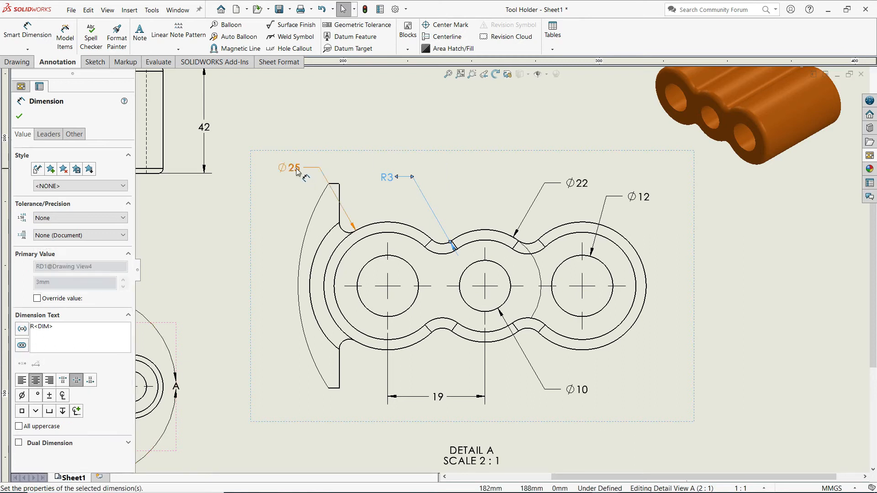
pyautogui.moveTo(292, 168); pyautogui.dragTo(296, 177)
pyautogui.moveTo(576, 182); pyautogui.dragTo(565, 177)
pyautogui.moveTo(637, 196); pyautogui.dragTo(650, 184)
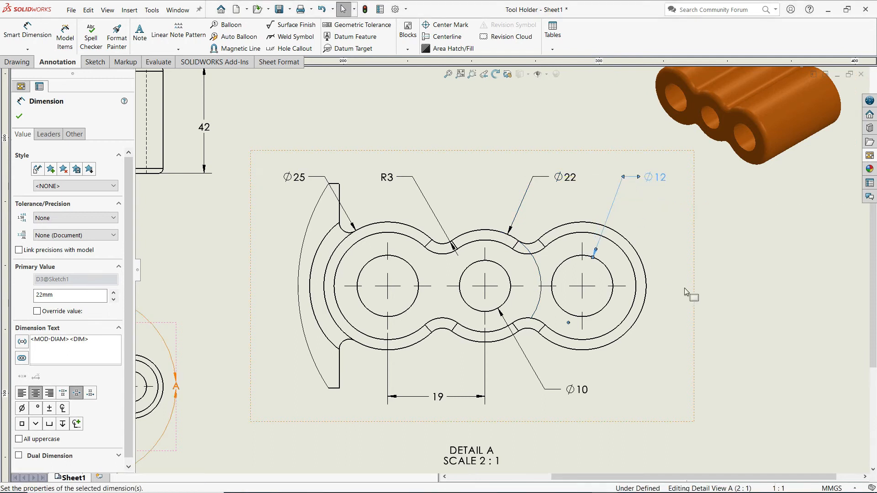
pyautogui.click(712, 300)
# Step: Move the Ø22 dimension below the detail view's middle lobe and line it up under the Ø10 dimension
pyautogui.moveTo(565, 177); pyautogui.dragTo(568, 375)
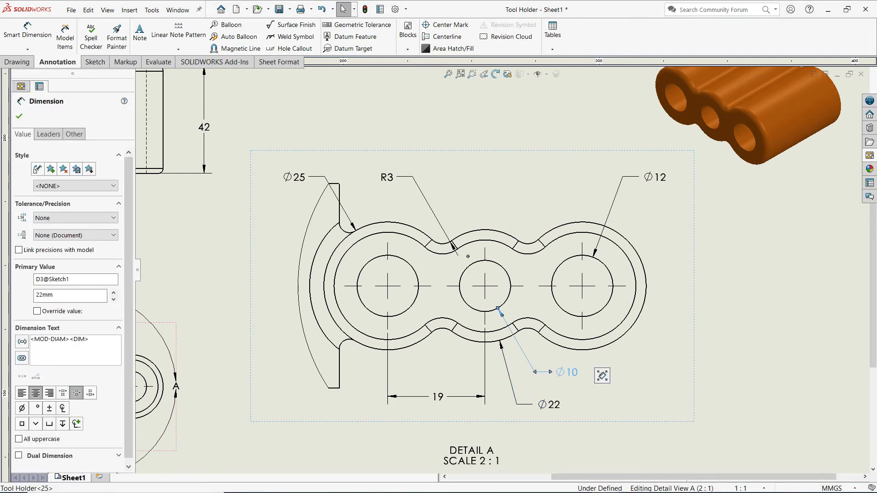
pyautogui.moveTo(550, 404); pyautogui.dragTo(569, 406)
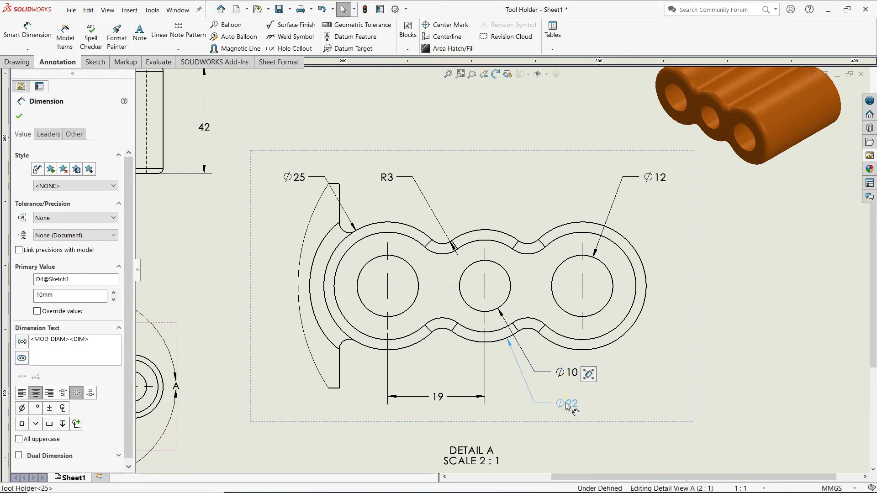
pyautogui.click(738, 371)
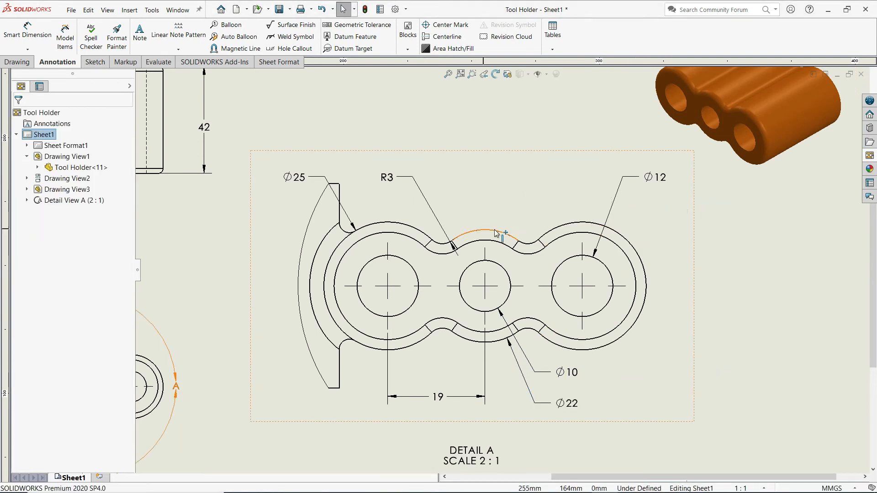
# Step: Dimension the horizontal distance between the two outer hole centres in the detail view, placing it below the 19 dimension
pyautogui.scroll(3, 502, 260)
pyautogui.scroll(-1, 530, 292)
pyautogui.scroll(2, 531, 304)
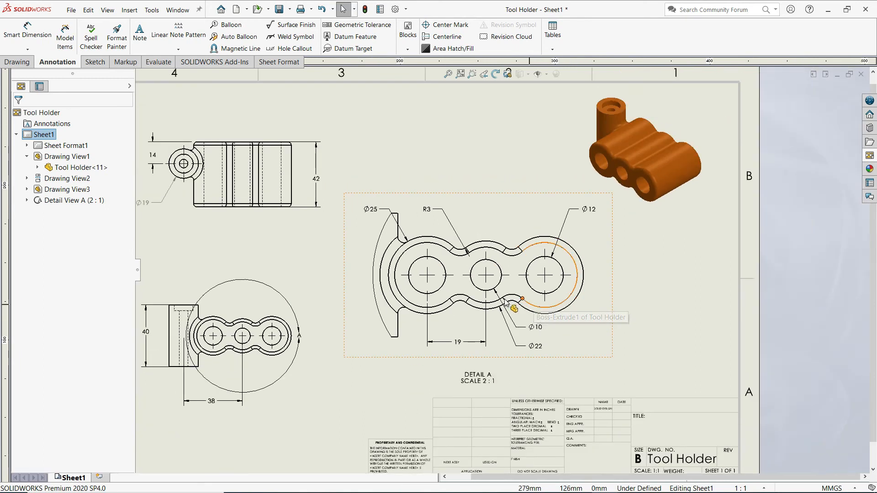
pyautogui.click(29, 36)
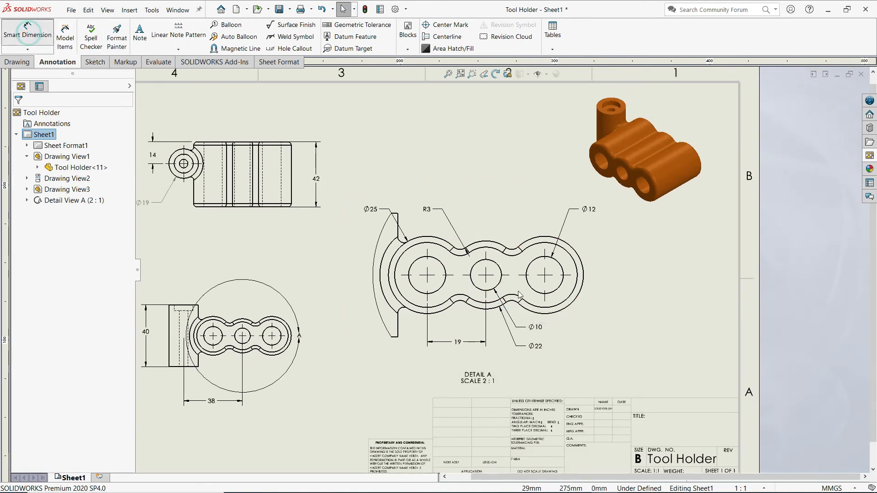
pyautogui.scroll(-2, 566, 297)
pyautogui.click(528, 263)
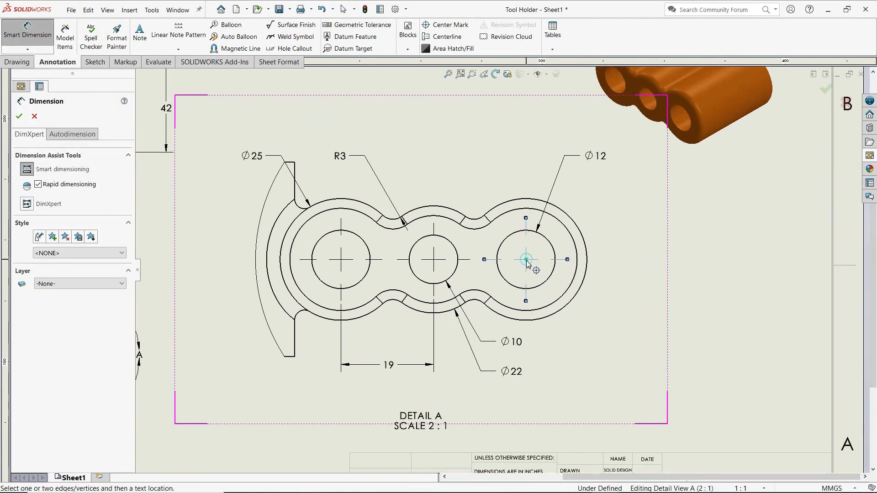
pyautogui.click(340, 261)
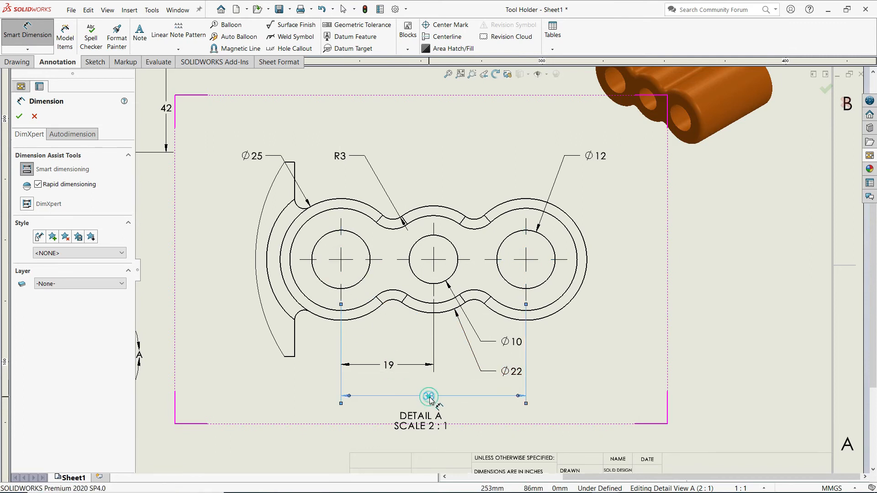
pyautogui.click(429, 400)
pyautogui.press('Escape')
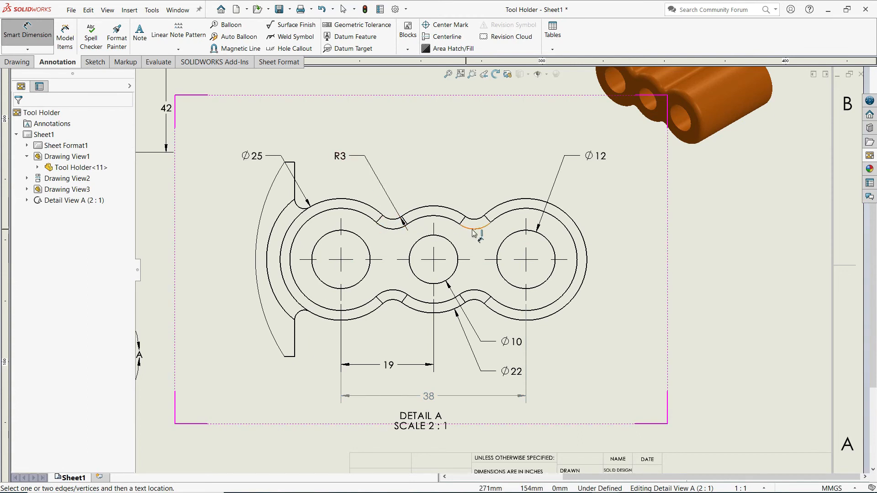
# Step: Try custom text position options on the detail view's R3 dimension
pyautogui.click(352, 157)
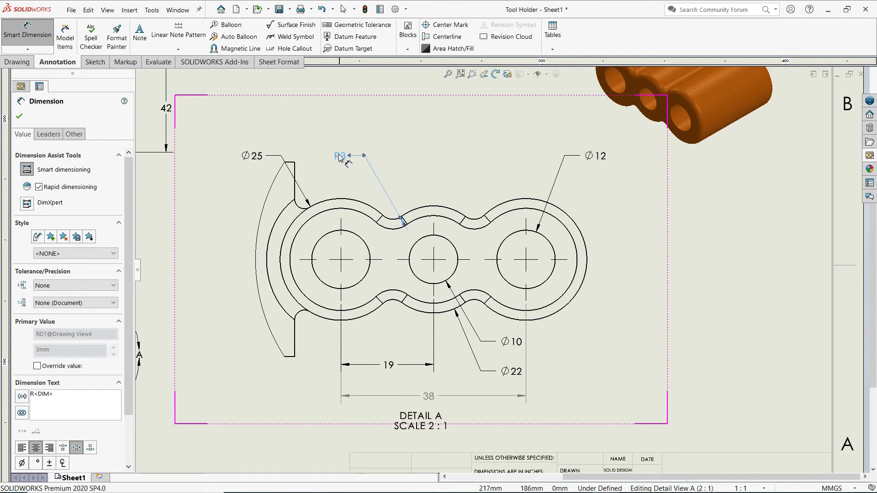
pyautogui.click(54, 138)
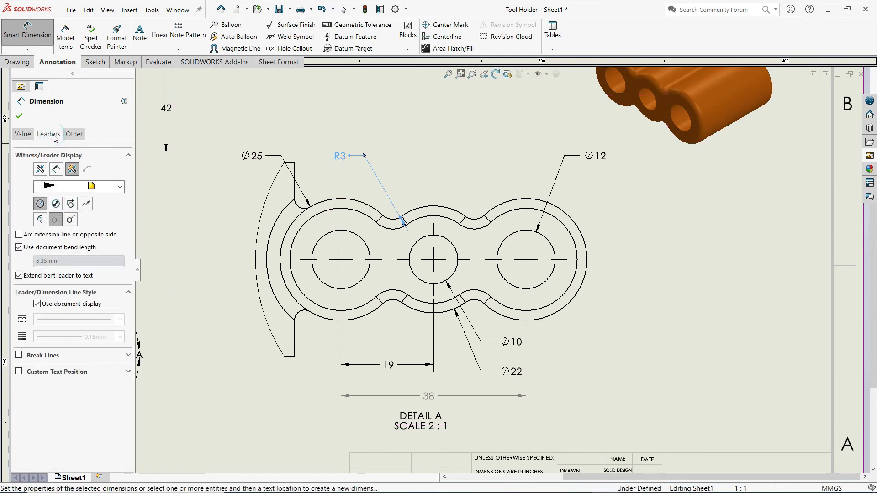
pyautogui.click(18, 372)
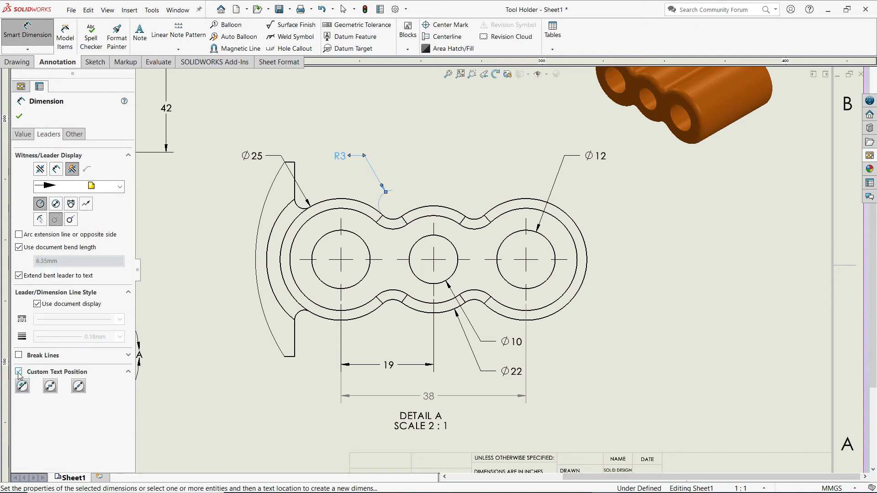
pyautogui.click(50, 386)
pyautogui.click(23, 391)
pyautogui.click(51, 386)
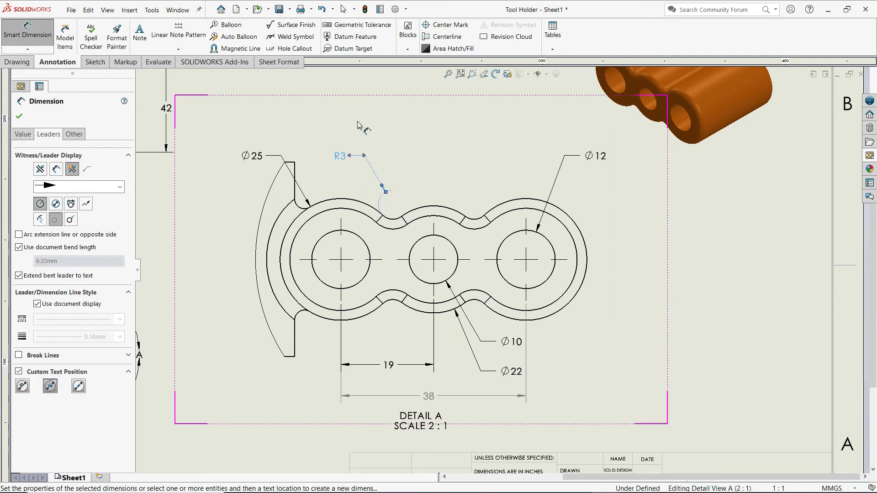
pyautogui.click(369, 107)
pyautogui.moveTo(355, 155)
pyautogui.mouseDown()
pyautogui.moveTo(365, 168)
pyautogui.moveTo(355, 158)
pyautogui.mouseUp()
pyautogui.click(403, 155)
# Step: Add the prefix 4X to the R3 radius dimension text in the detail view
pyautogui.click(339, 156)
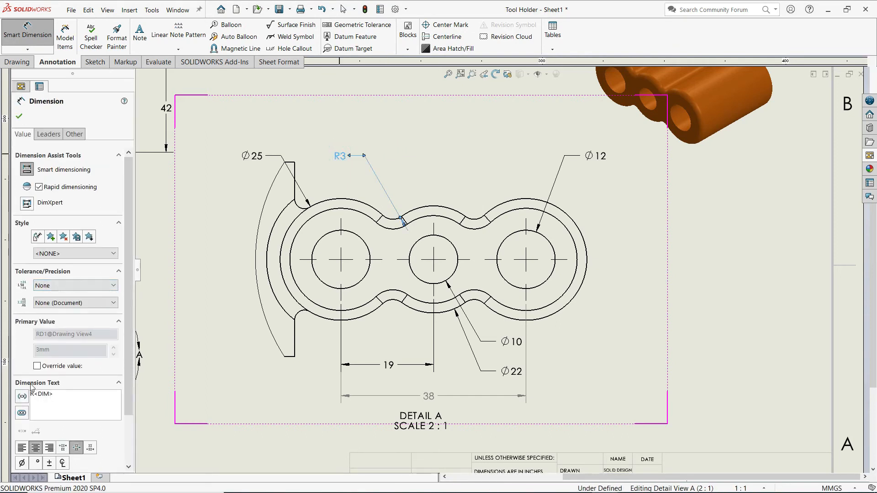
pyautogui.click(32, 396)
pyautogui.click(35, 396)
pyautogui.write('4X')
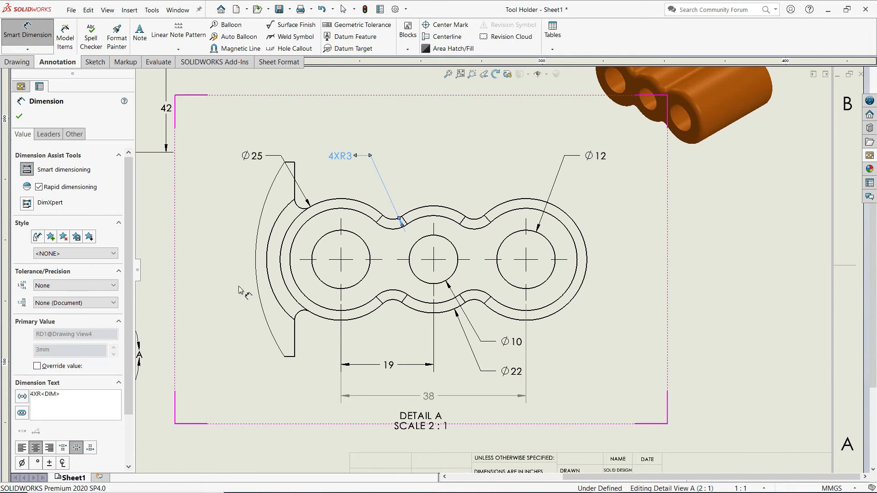
pyautogui.click(436, 137)
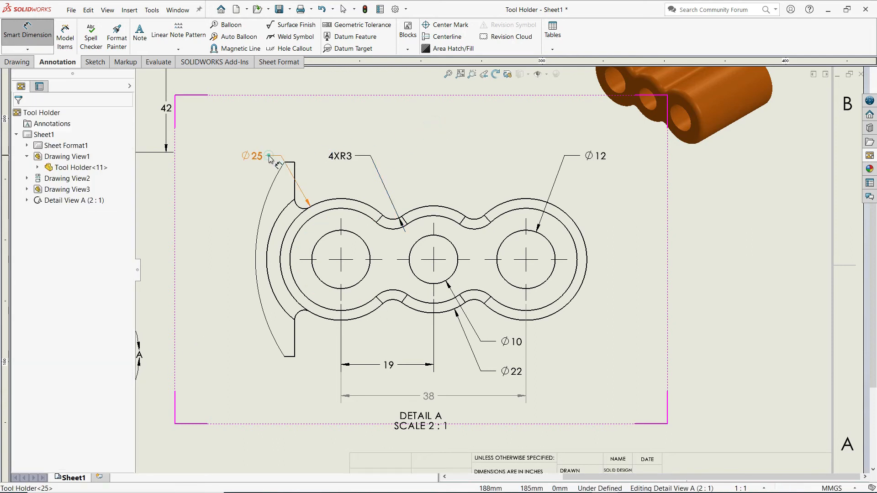
# Step: Add the prefix 2X to the Ø25 dimension text in the detail view
pyautogui.click(269, 158)
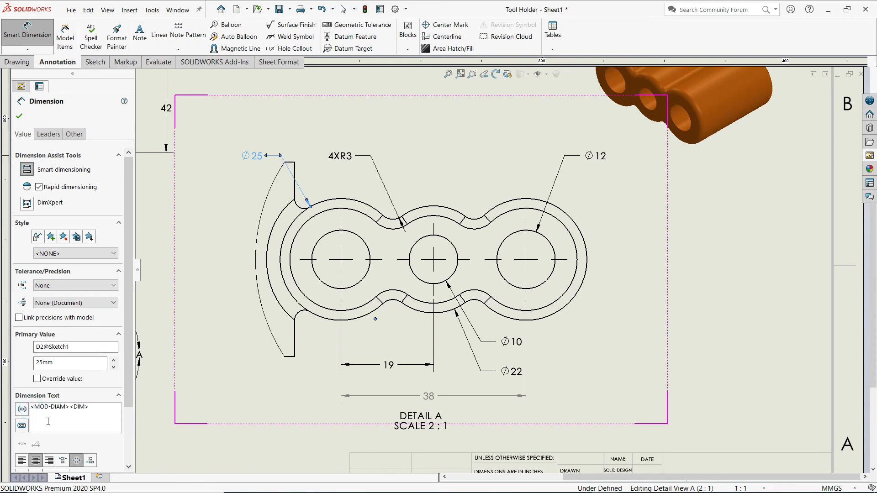
pyautogui.write('1X')
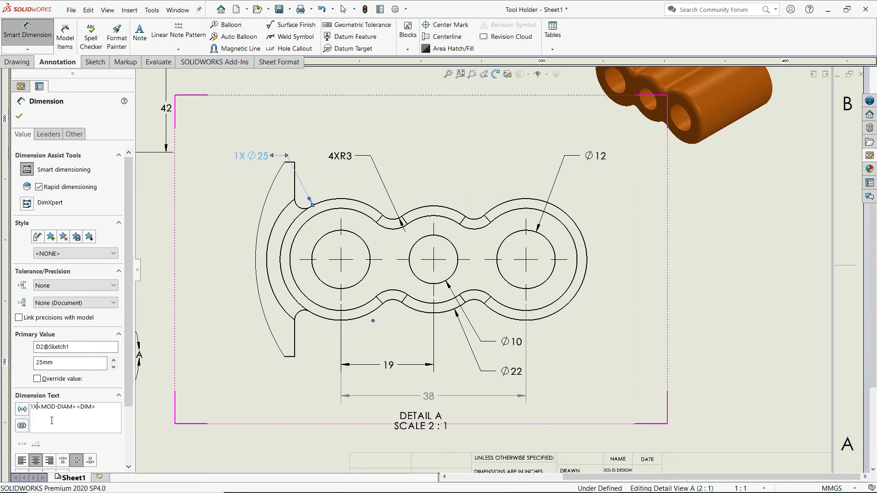
pyautogui.press('BackSpace')
pyautogui.press('BackSpace')
pyautogui.write('2X')
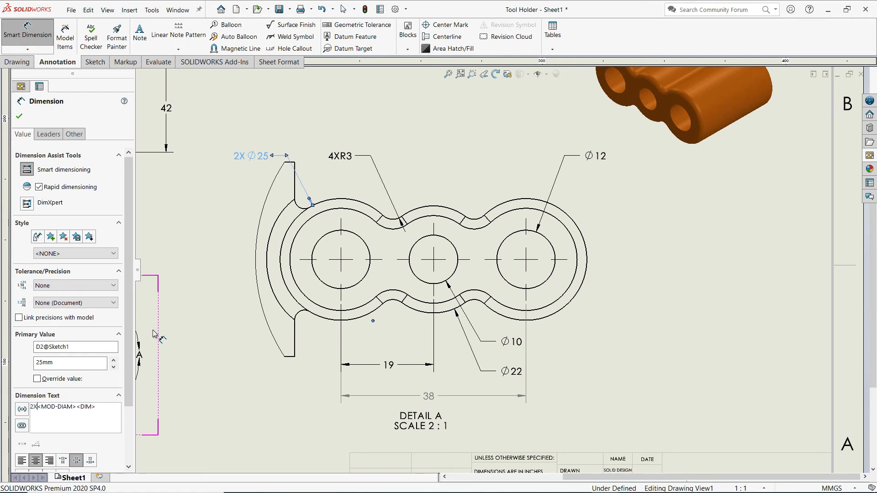
pyautogui.click(216, 239)
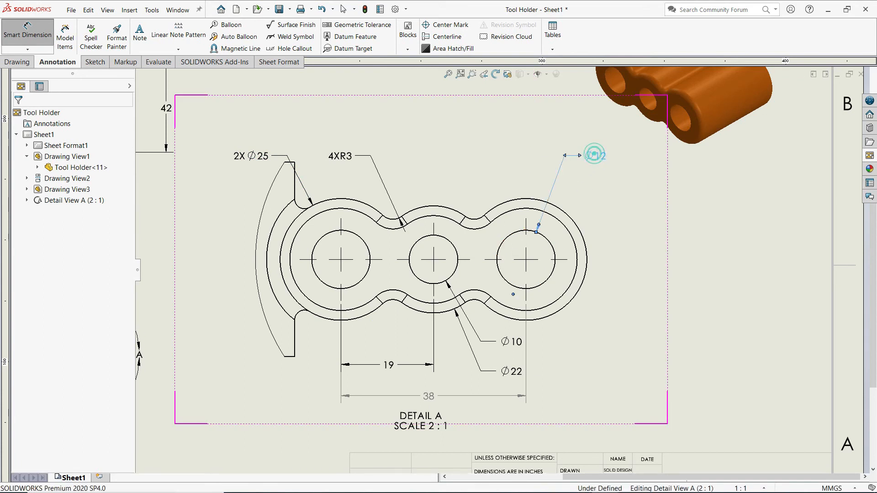
# Step: Add the prefix 2X to the Ø12 hole dimension text in the detail view
pyautogui.click(595, 157)
pyautogui.click(30, 407)
pyautogui.write('2X')
pyautogui.click(619, 288)
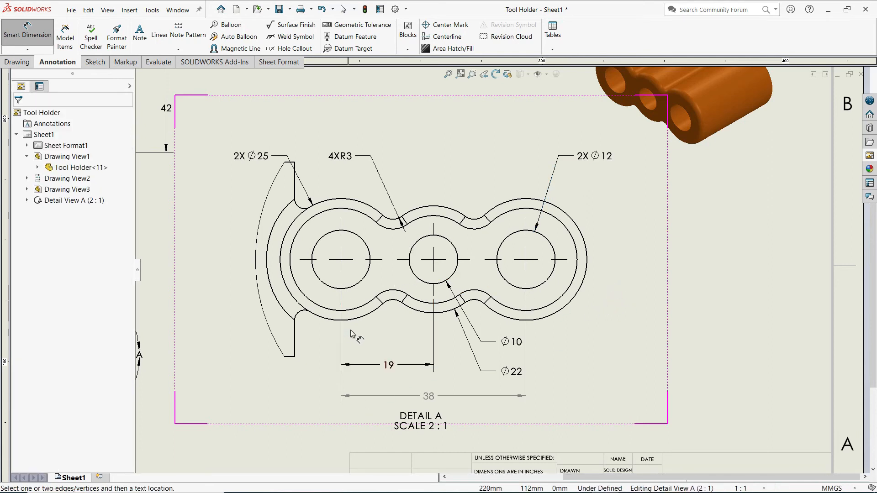
# Step: Place a leader note attached to the counterbore circle in the top view, with its text above the view
pyautogui.scroll(2, 462, 312)
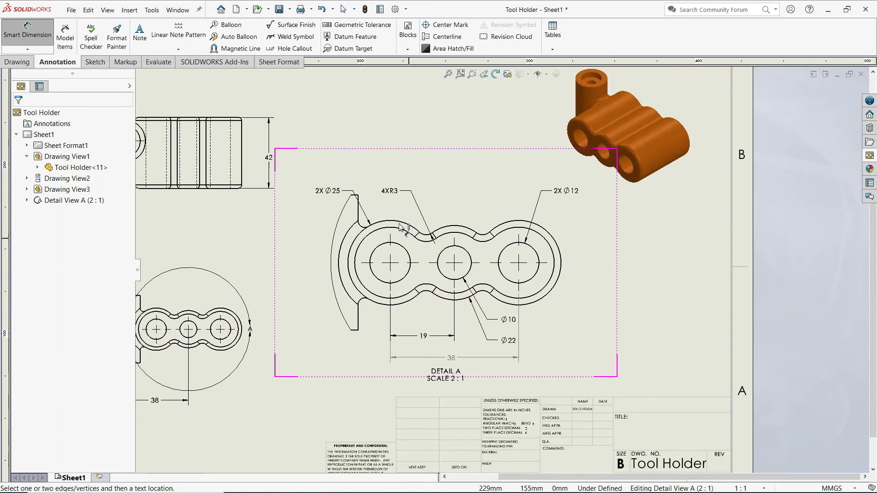
pyautogui.scroll(3, 326, 204)
pyautogui.scroll(-4, 292, 205)
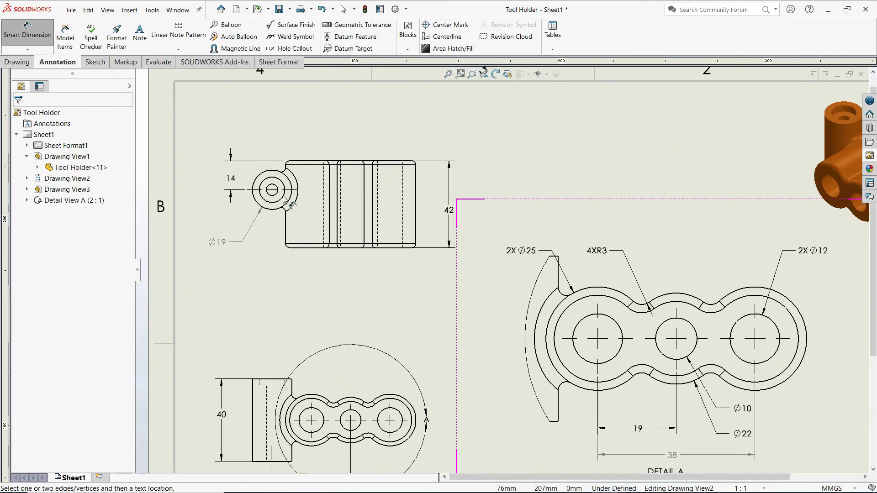
pyautogui.scroll(2, 315, 237)
pyautogui.scroll(-3, 326, 418)
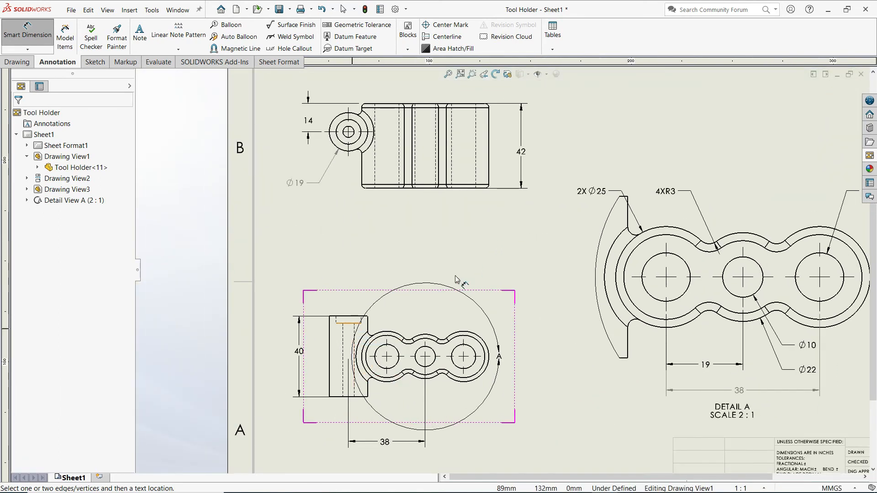
pyautogui.scroll(3, 493, 270)
pyautogui.scroll(-4, 552, 194)
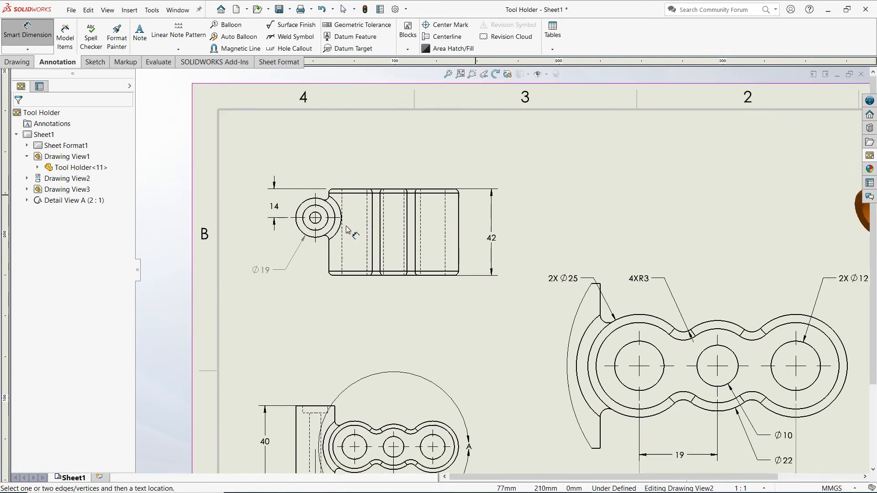
pyautogui.click(141, 38)
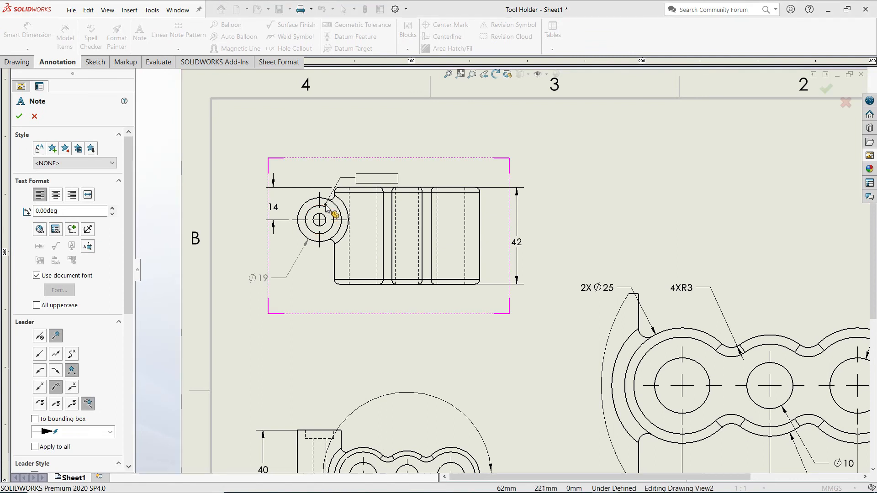
pyautogui.scroll(-3, 326, 208)
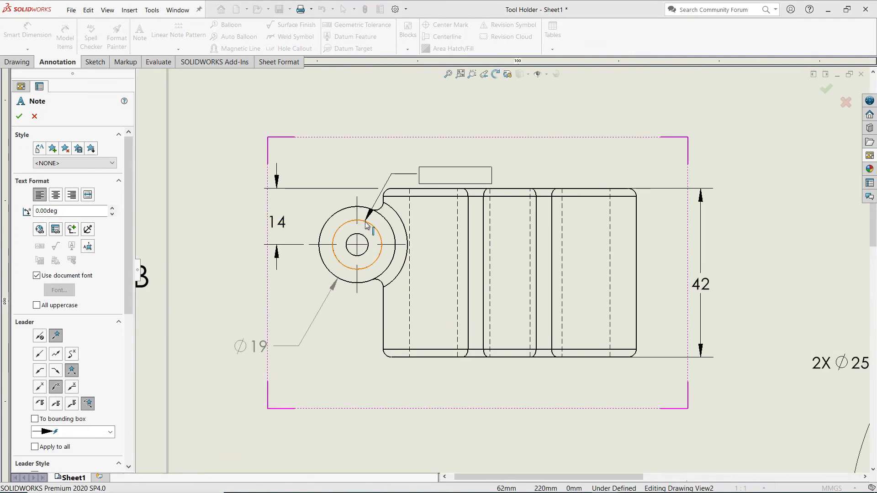
pyautogui.click(364, 221)
pyautogui.click(446, 144)
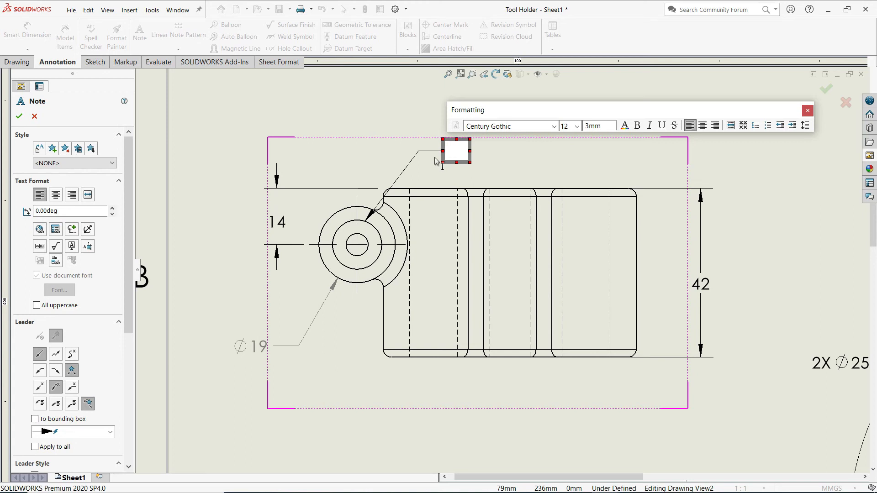
# Step: Enter "CBORE for M5 Hex Head Bolt" as the counterbore note's text and give it an underlined leader
pyautogui.write('CBORE')
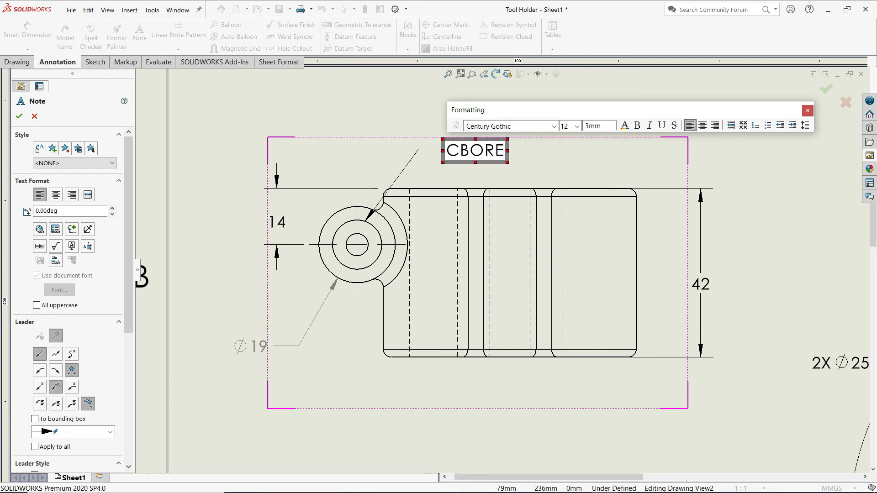
pyautogui.write(' f')
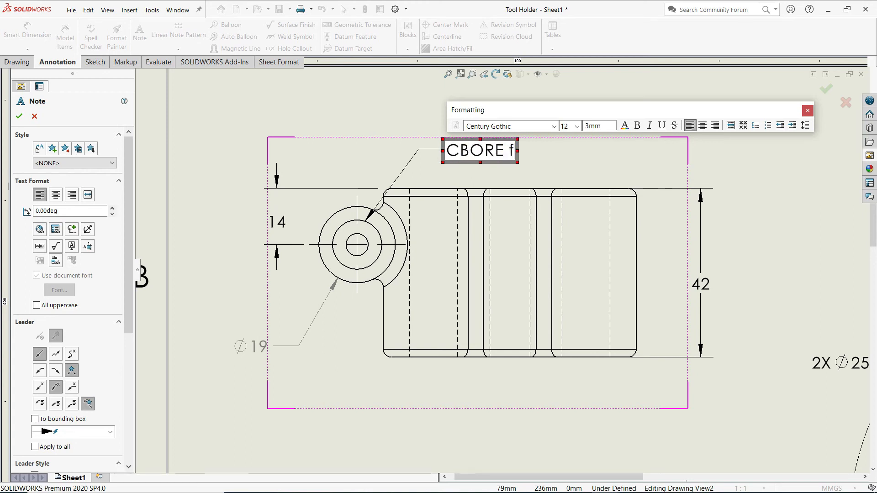
pyautogui.write('or M')
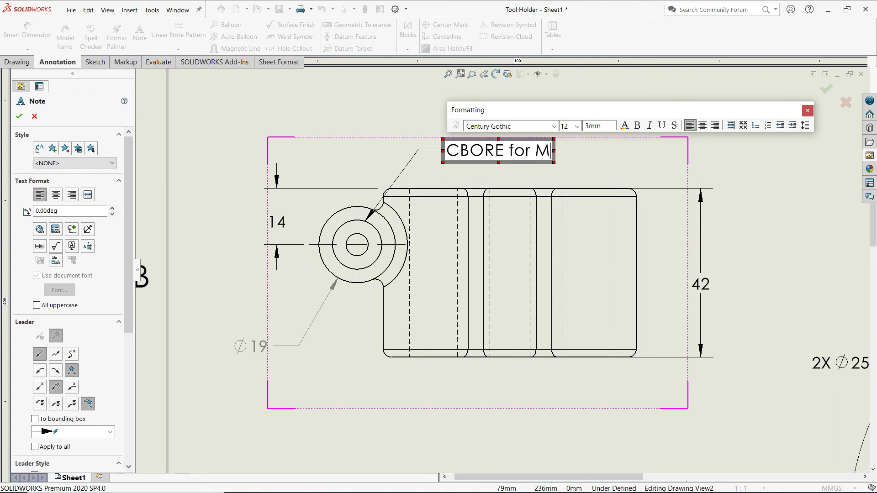
pyautogui.write('5 He')
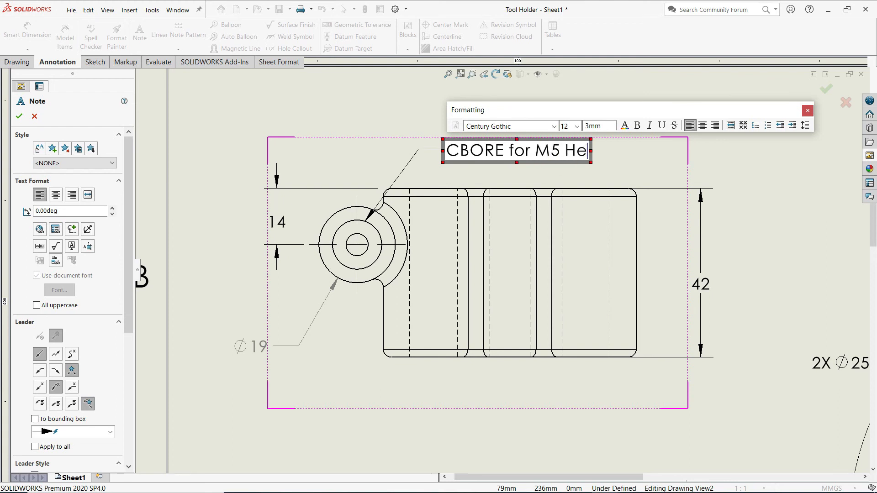
pyautogui.write('x Head Bolt')
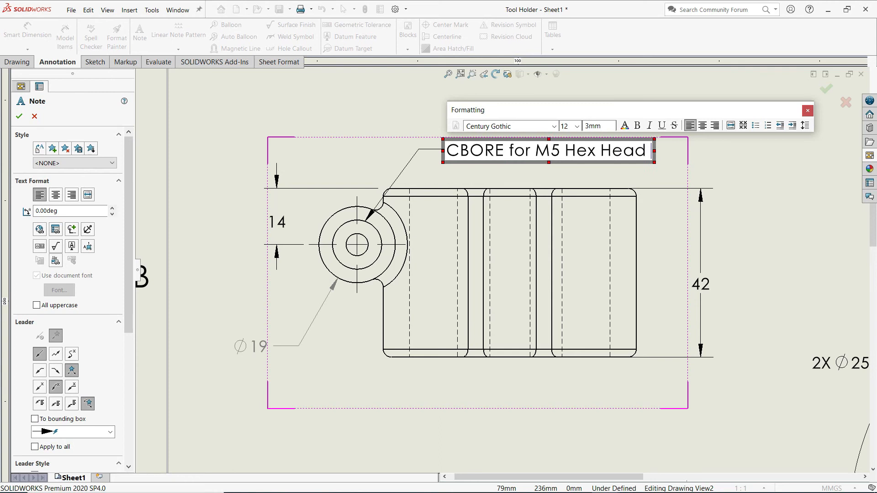
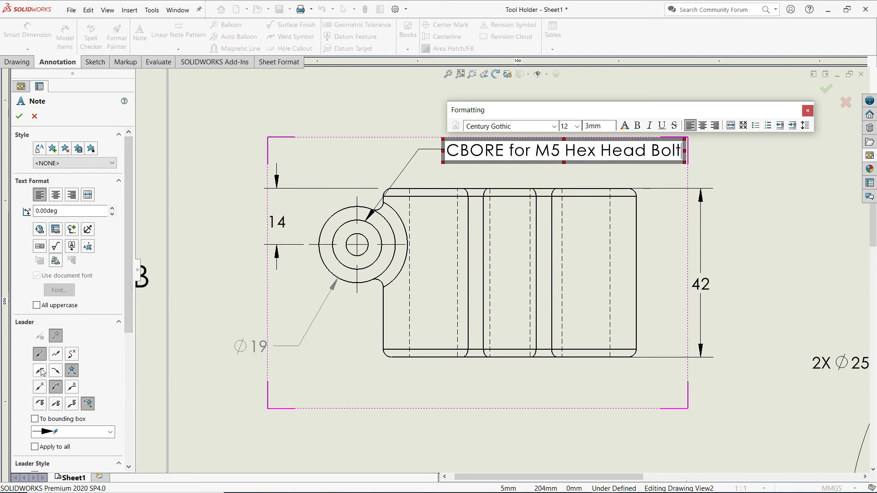
pyautogui.click(73, 388)
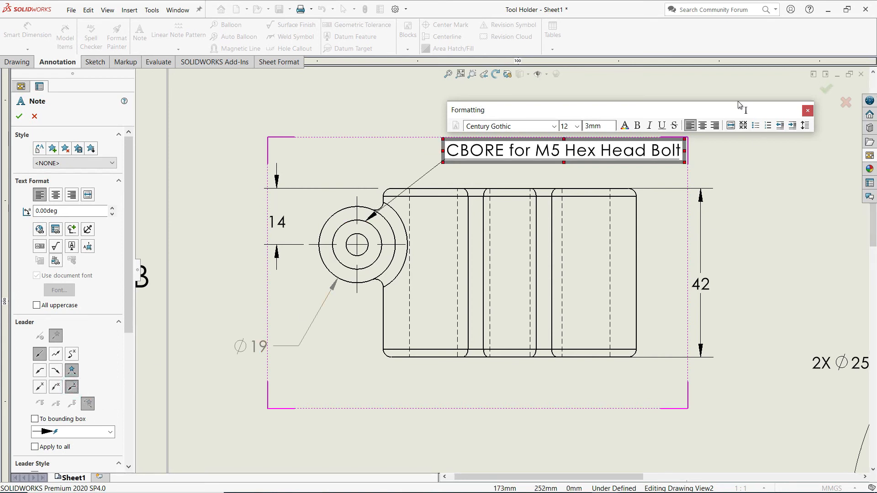
pyautogui.click(19, 116)
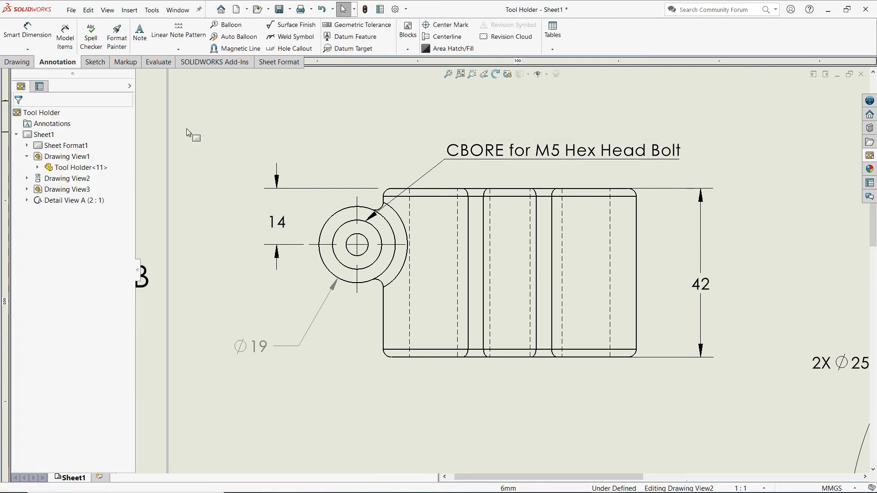
# Step: Add a sheet note below the front view reading "NOTE: All fillets and rounds are 2mm unless otherwise specified."
pyautogui.scroll(4, 501, 269)
pyautogui.moveTo(595, 325)
pyautogui.mouseDown(button='middle')
pyautogui.moveTo(492, 295)
pyautogui.moveTo(477, 276)
pyautogui.moveTo(462, 308)
pyautogui.moveTo(429, 237)
pyautogui.moveTo(373, 233)
pyautogui.moveTo(361, 179)
pyautogui.moveTo(361, 217)
pyautogui.moveTo(407, 131)
pyautogui.moveTo(365, 210)
pyautogui.moveTo(373, 291)
pyautogui.moveTo(400, 245)
pyautogui.moveTo(430, 229)
pyautogui.mouseUp(button='middle')
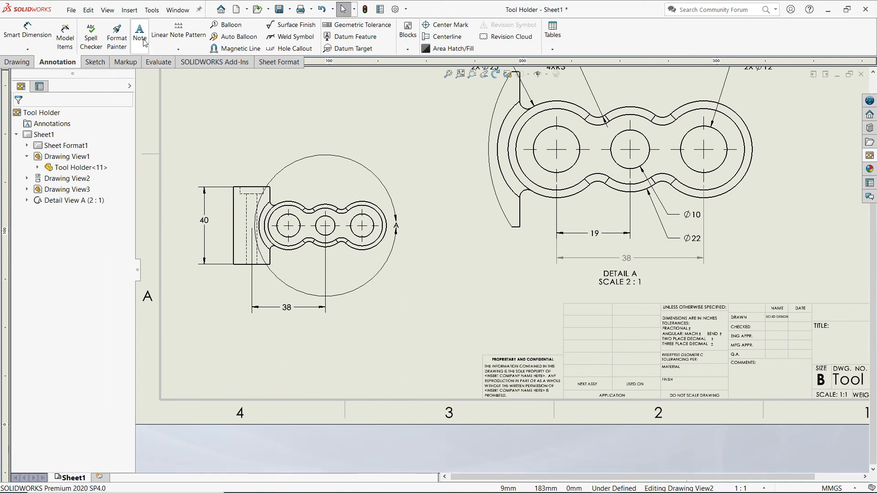
pyautogui.click(140, 40)
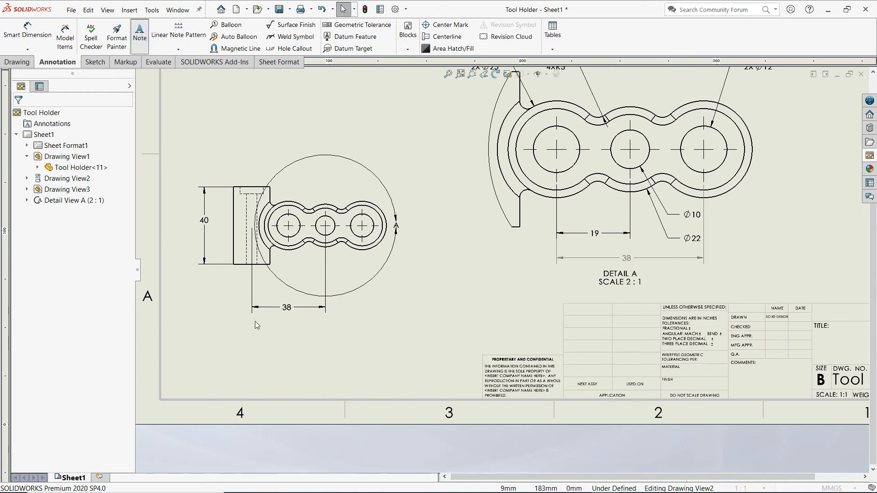
pyautogui.click(217, 346)
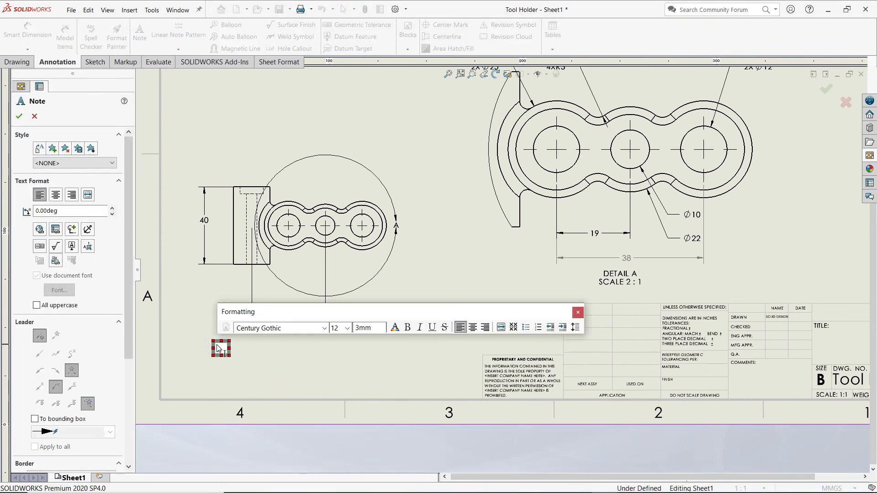
pyautogui.write('NOTE; All fi')
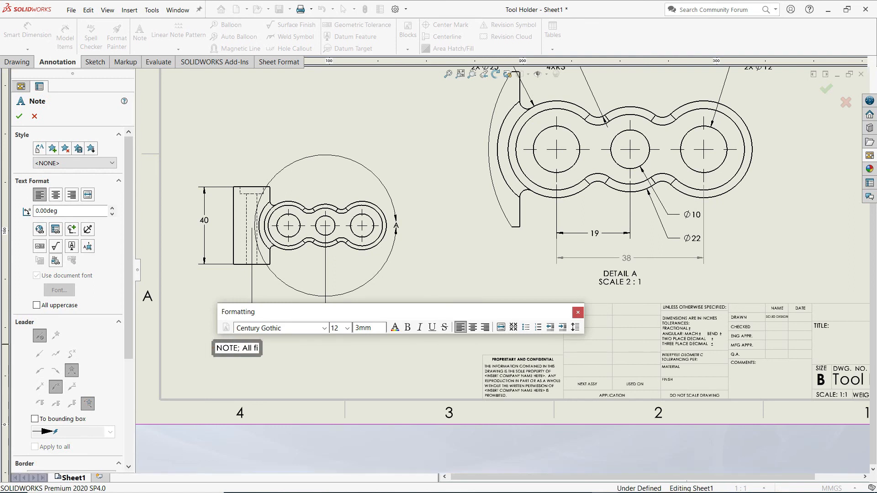
pyautogui.write('llets and rounds are 2mm ')
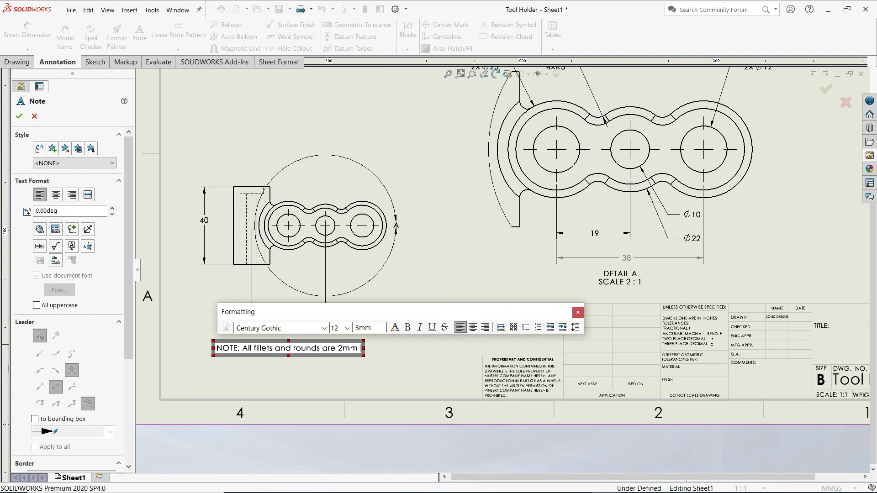
pyautogui.write('unless')
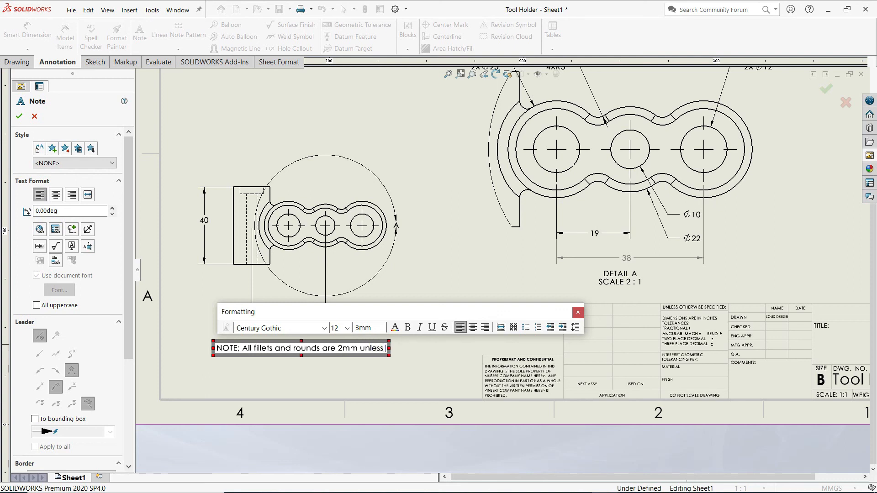
pyautogui.write(' otherswise specified.')
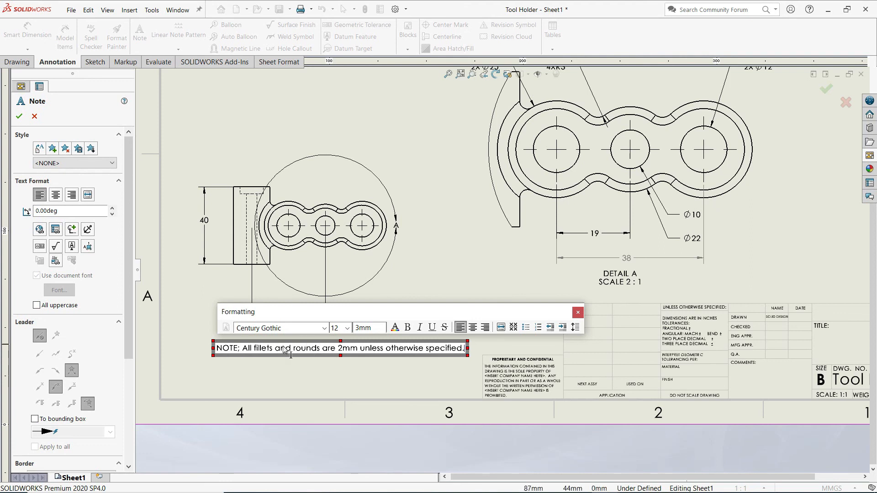
pyautogui.click(241, 349)
pyautogui.press('BackSpace')
pyautogui.write(':')
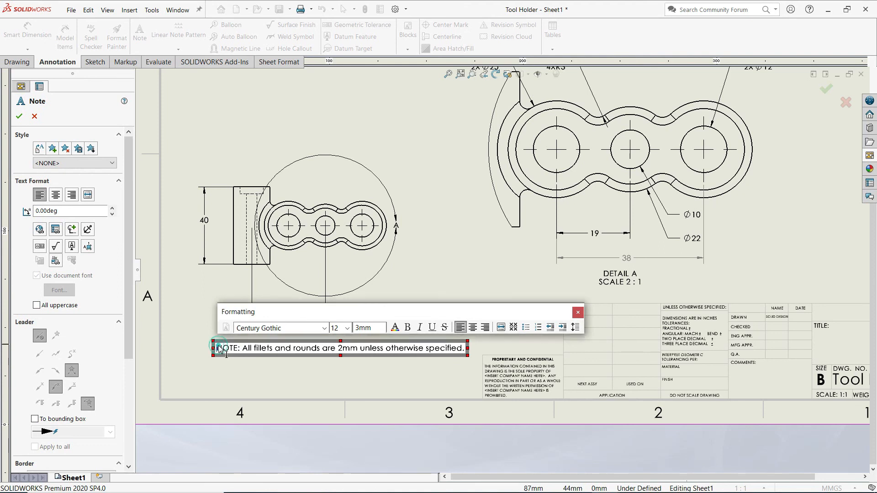
# Step: Check the font and size choices for the entire fillet note text and accept the note
pyautogui.moveTo(217, 349); pyautogui.dragTo(316, 349)
pyautogui.moveTo(466, 351); pyautogui.dragTo(466, 351)
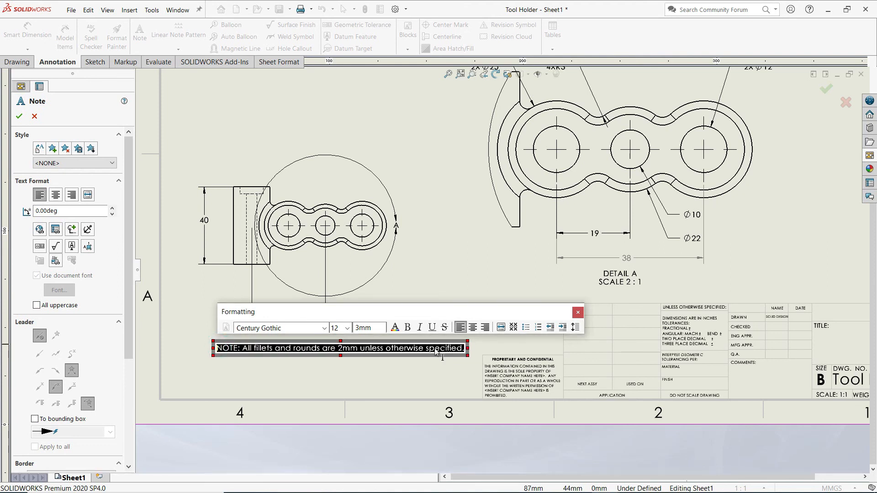
pyautogui.click(324, 328)
pyautogui.click(324, 328)
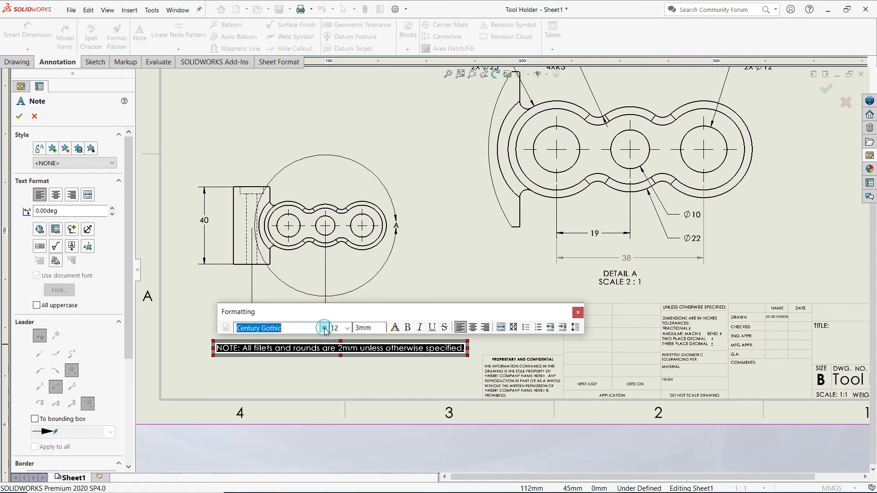
pyautogui.click(348, 328)
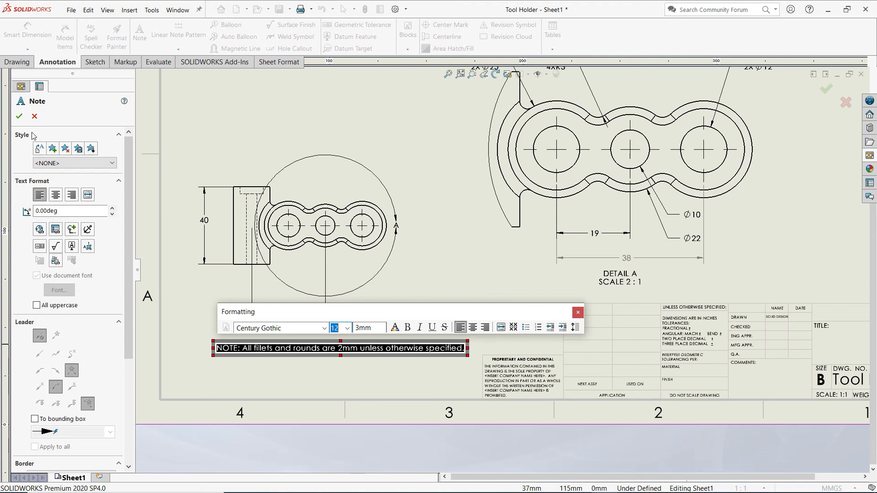
pyautogui.click(19, 117)
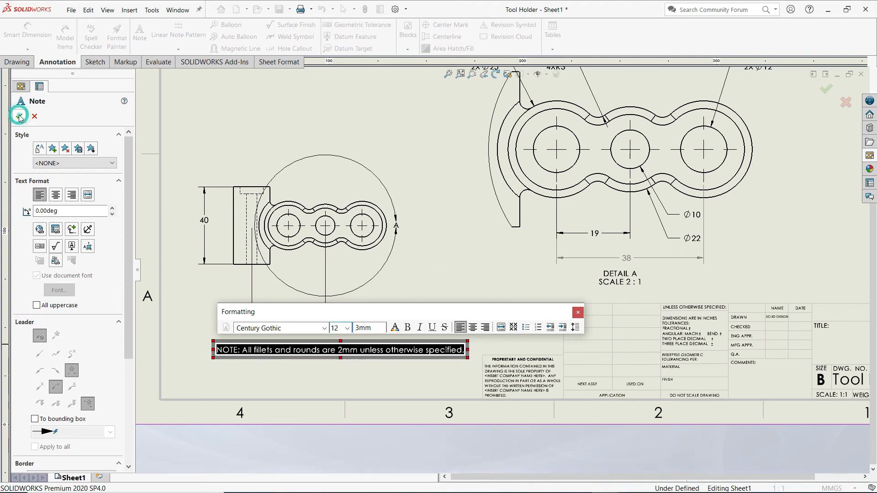
# Step: Save the drawing as Tool Holder in SOLIDWORKS Drawing format, together with all modified component documents
pyautogui.scroll(2, 392, 351)
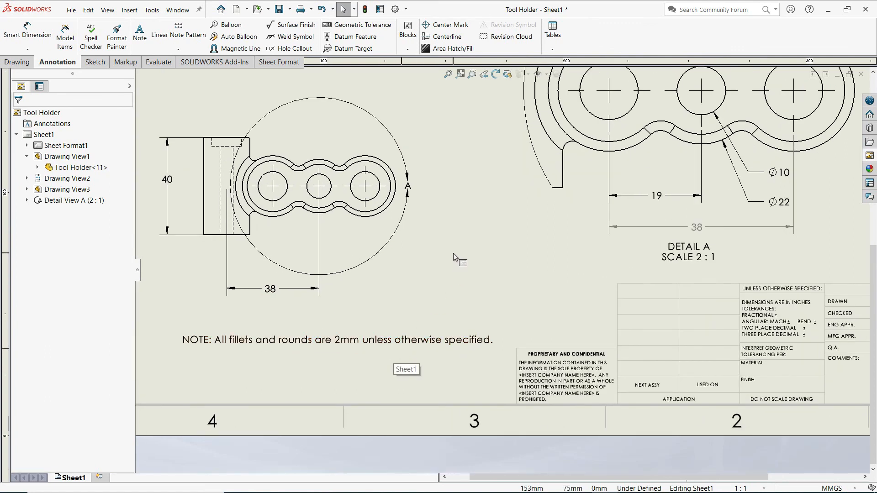
pyautogui.press('f')
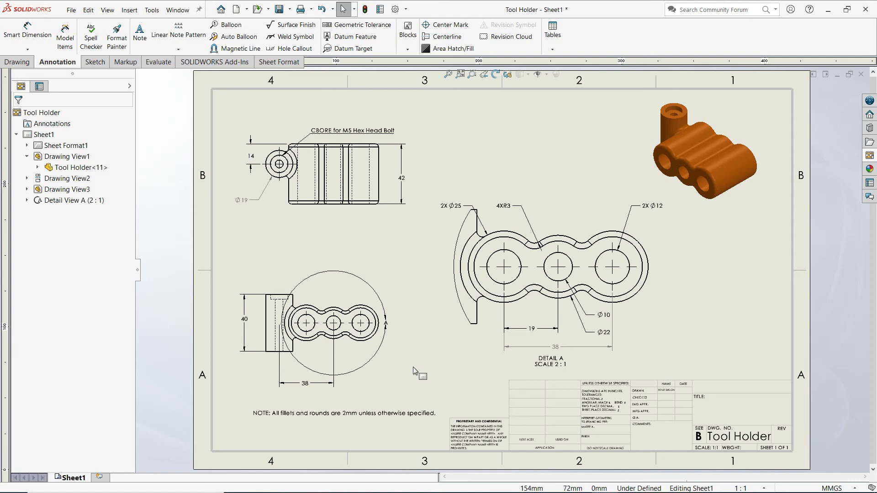
pyautogui.click(71, 10)
pyautogui.click(100, 90)
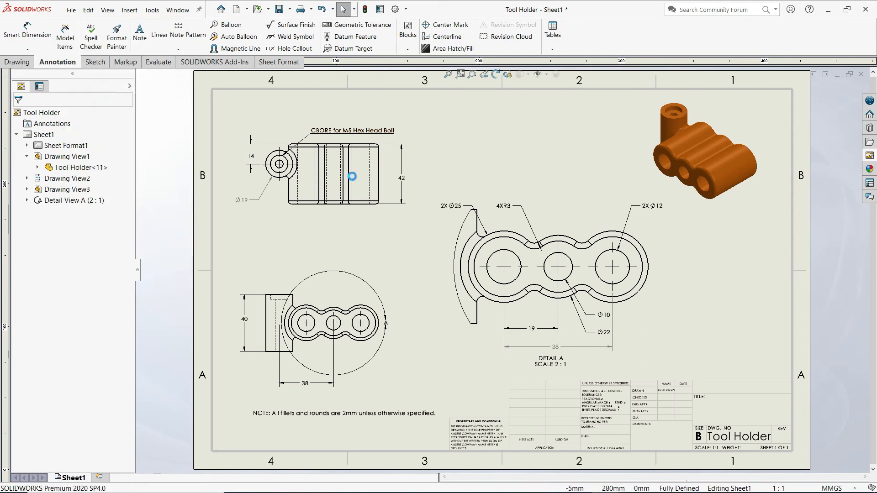
pyautogui.click(218, 230)
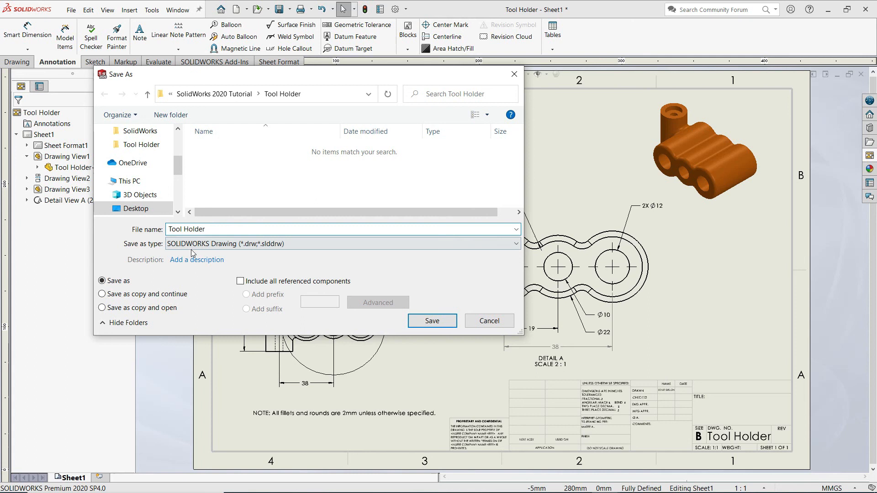
pyautogui.click(431, 321)
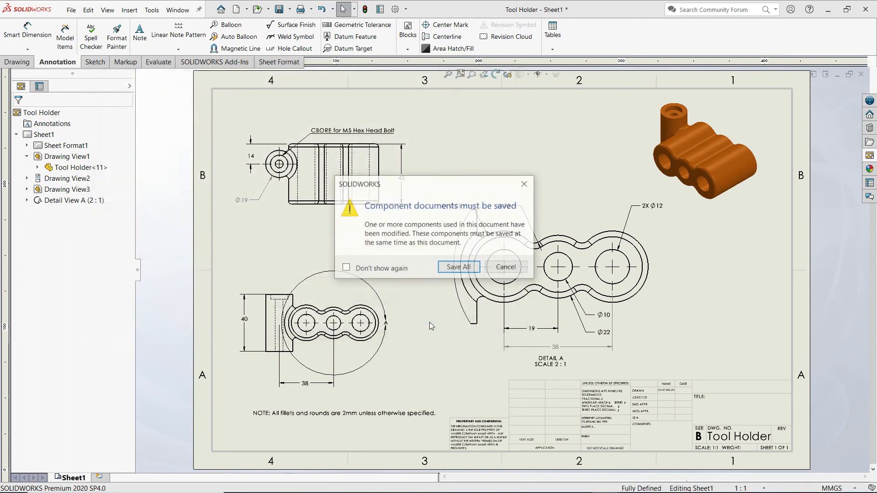
pyautogui.click(455, 270)
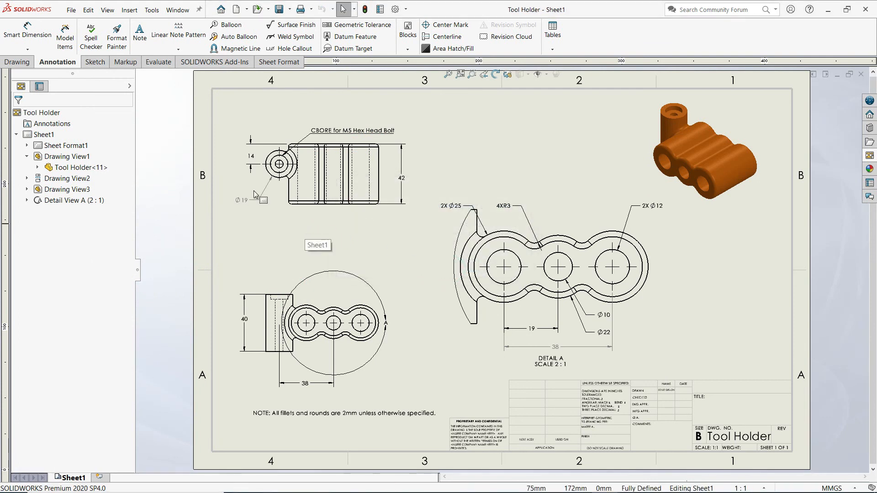
# Step: Export the drawing as a JPEG named Tool Holder in the Tool Holder folder, replacing the existing JPG file
pyautogui.click(71, 9)
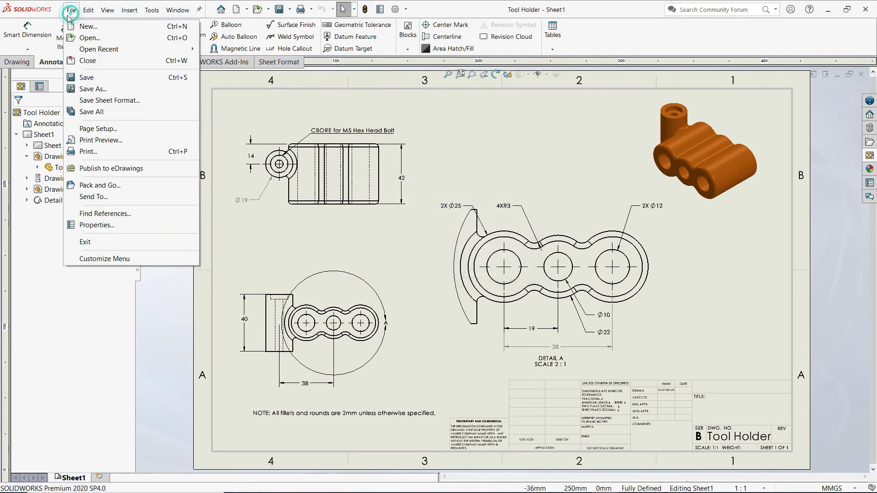
pyautogui.click(97, 93)
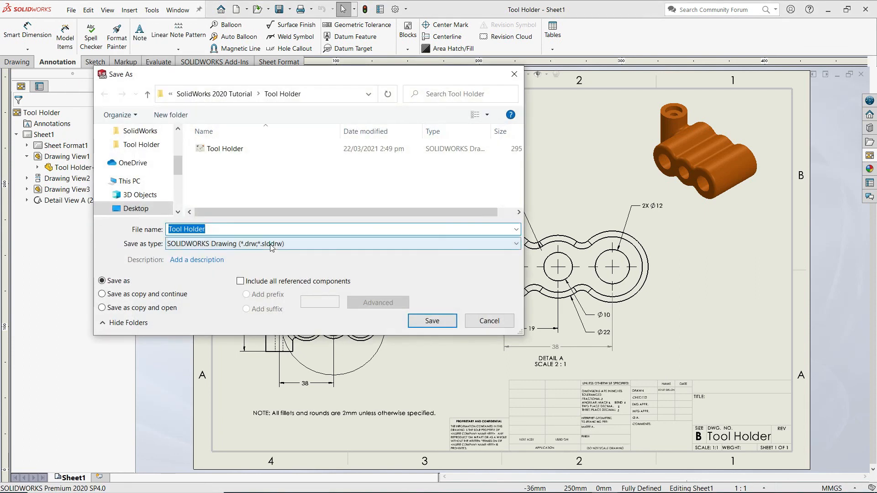
pyautogui.click(271, 245)
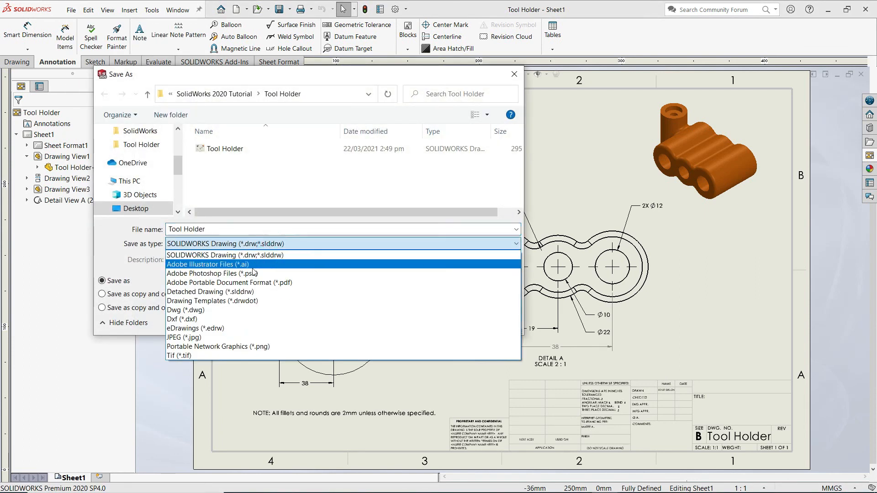
pyautogui.click(214, 339)
pyautogui.click(432, 346)
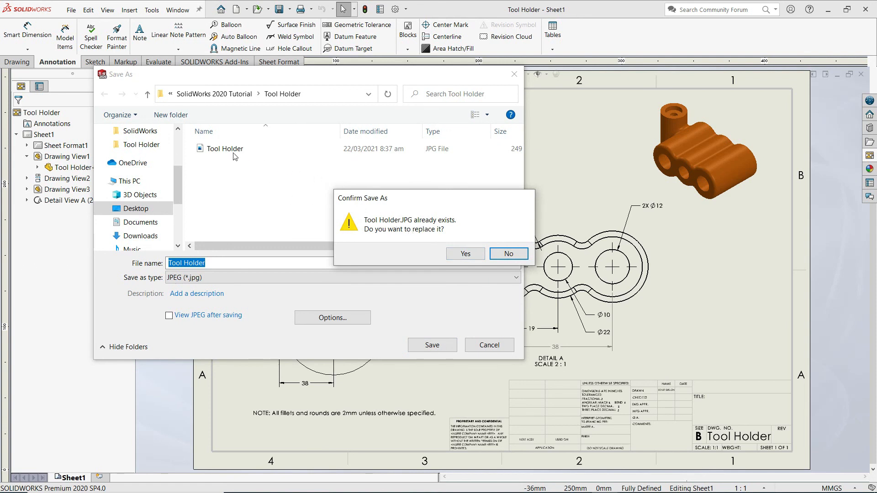
pyautogui.click(465, 254)
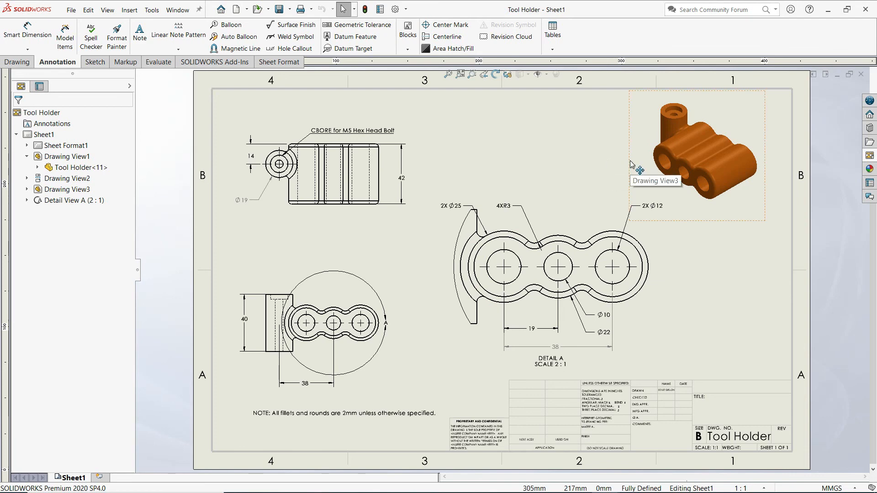
# Step: Switch to File Explorer and open the exported Tool Holder JPG from the Tool Holder folder to view it
pyautogui.hotkey('alt', 'Tab')
pyautogui.press('Escape')
pyautogui.hotkey('alt', 'Tab')
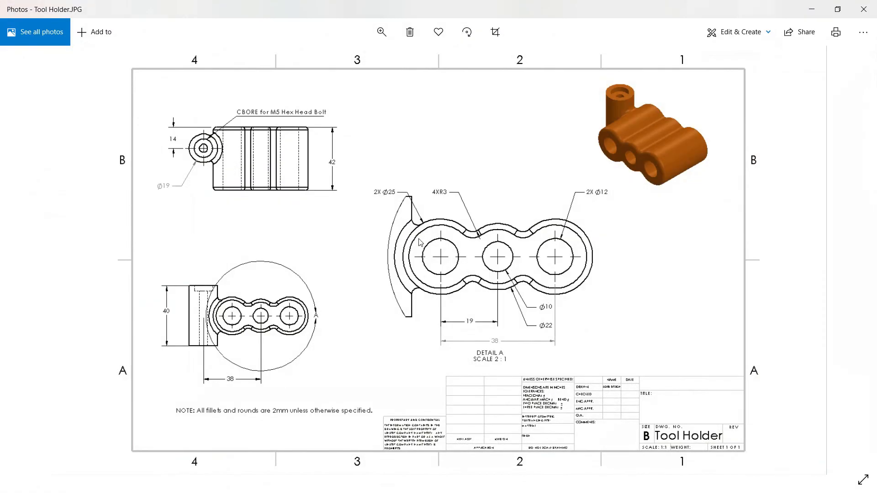
pyautogui.press('super+e')
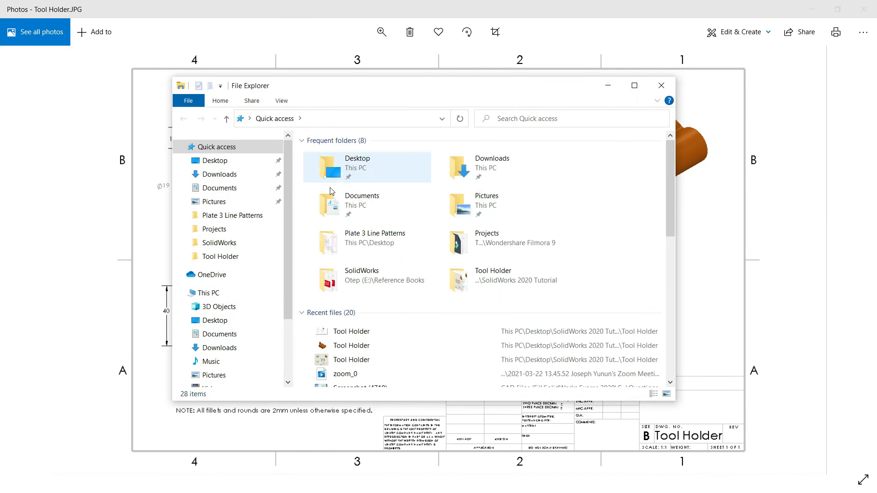
pyautogui.doubleClick(465, 285)
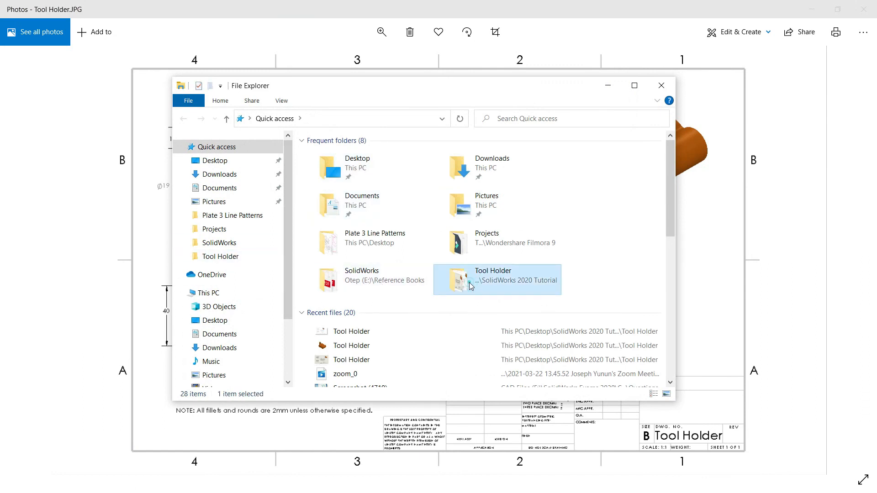
pyautogui.doubleClick(336, 155)
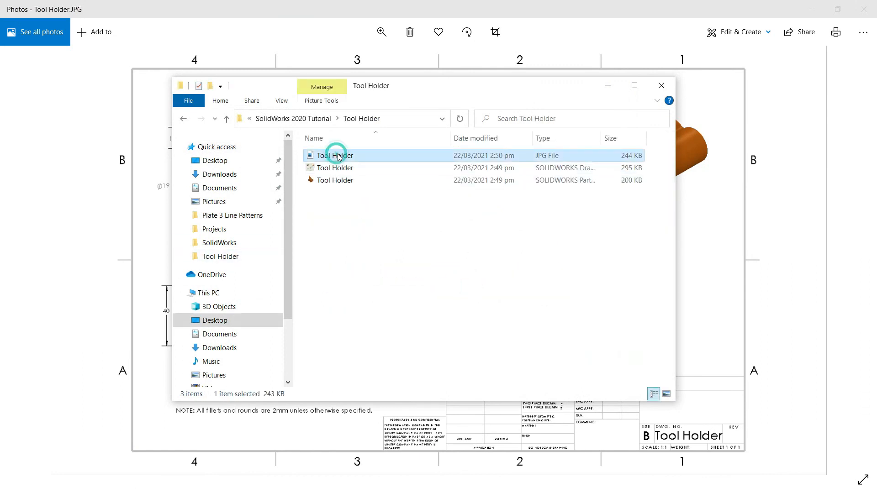